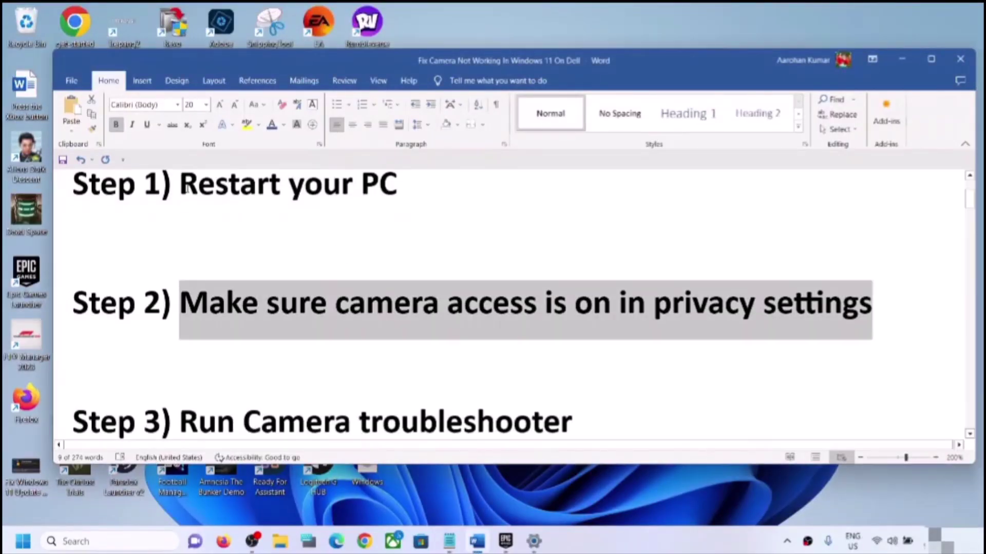
Show the computer's power options, including Restart, and dismiss them without restarting.
left_click(30, 539)
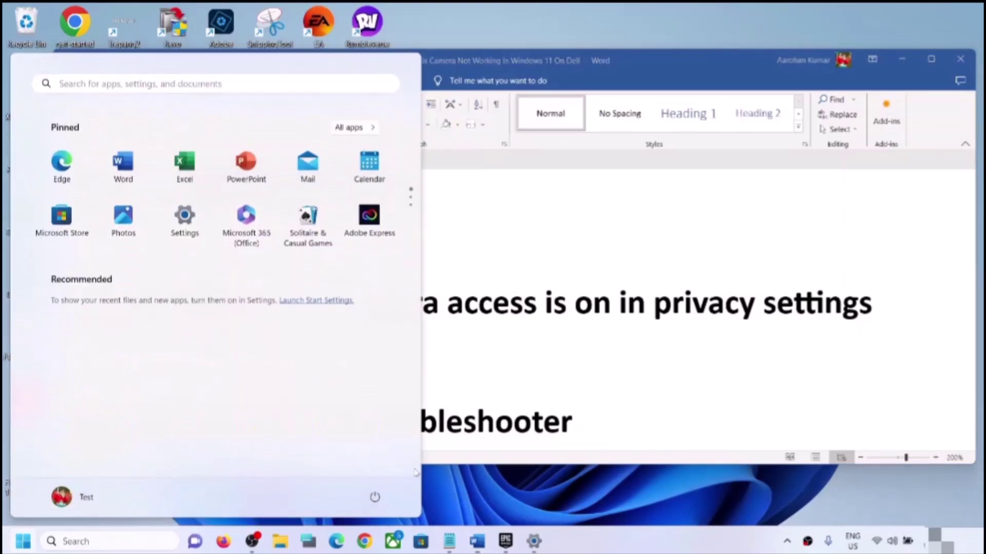
left_click(374, 496)
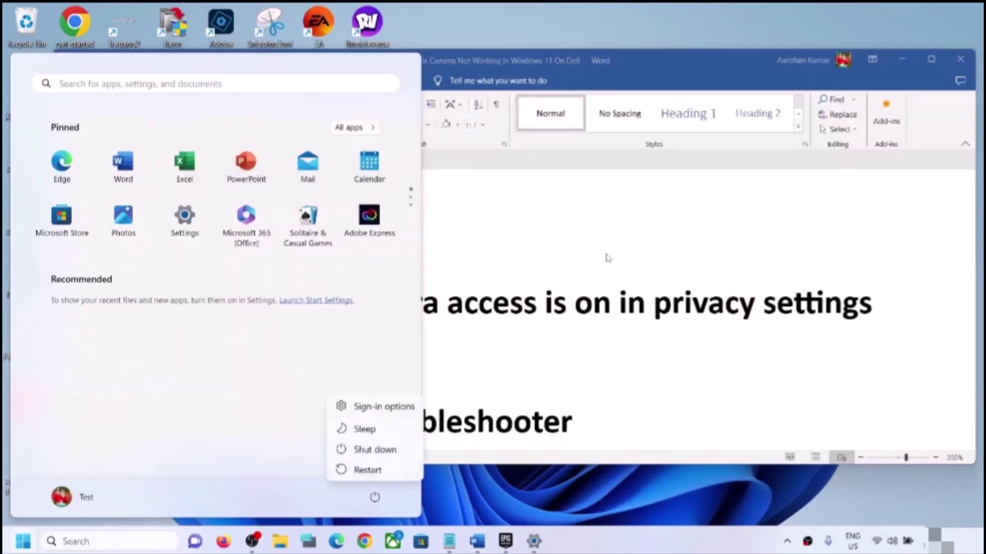
key("Escape")
key("Escape")
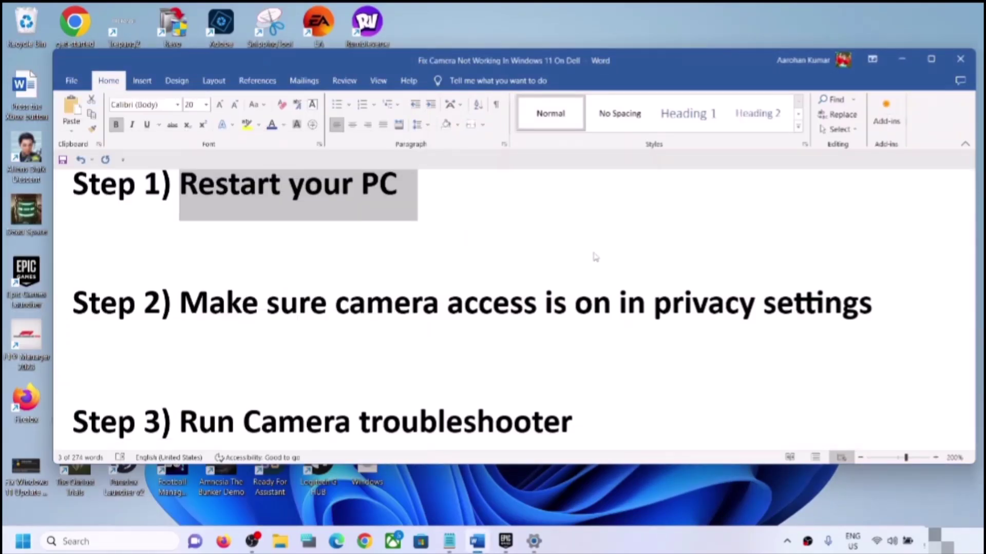
Highlight the Step 2 text in the document and open the Camera page of the Privacy & security settings.
left_click_drag(181, 303, 873, 304)
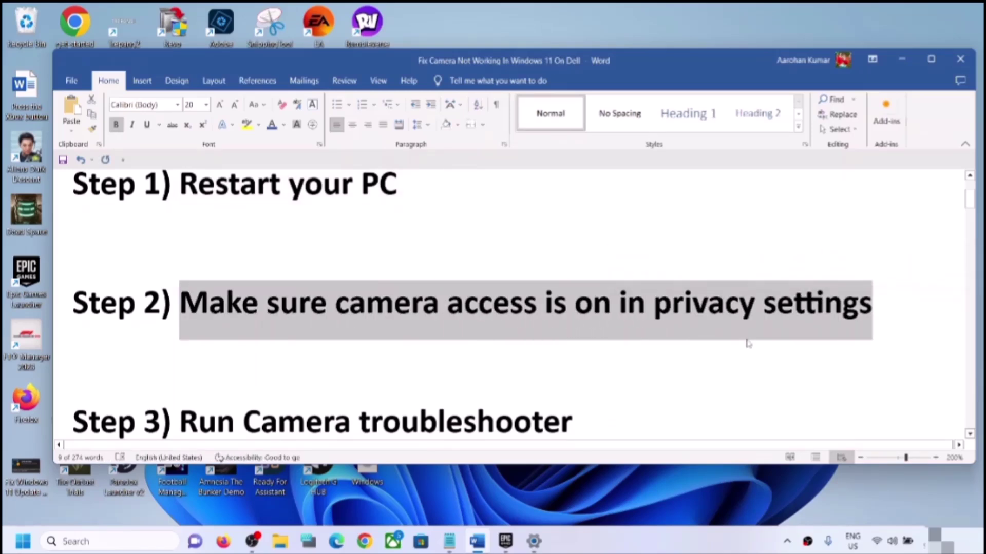
left_click(23, 541)
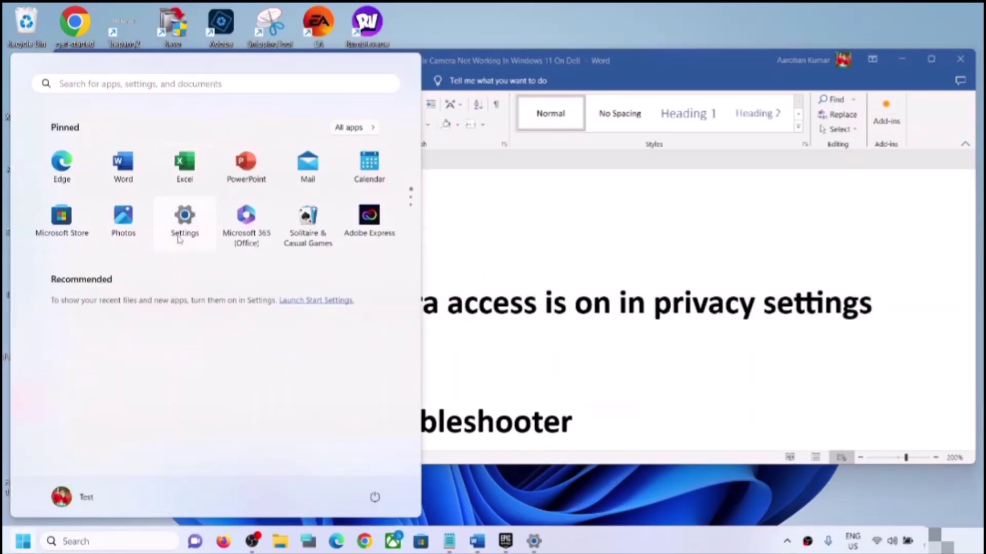
left_click(185, 220)
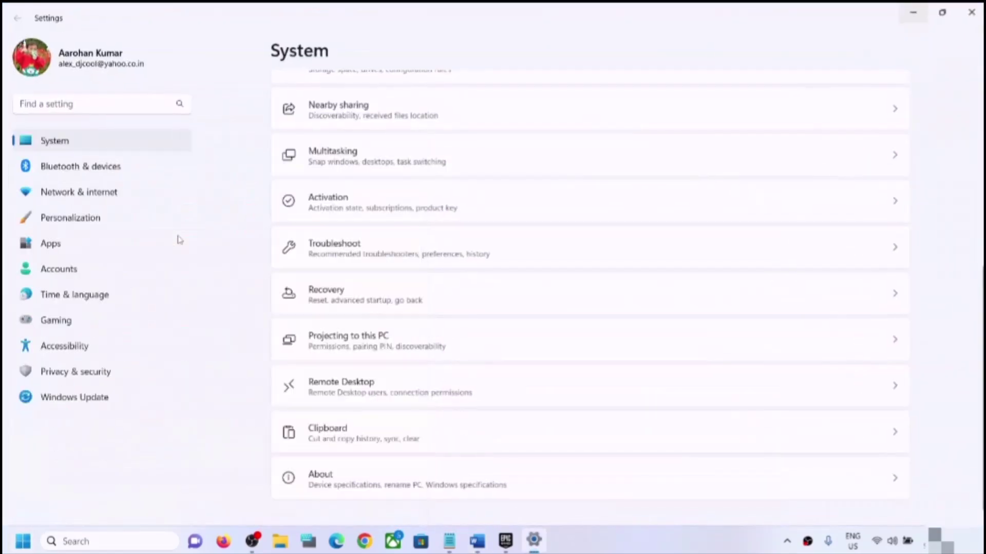
left_click(74, 374)
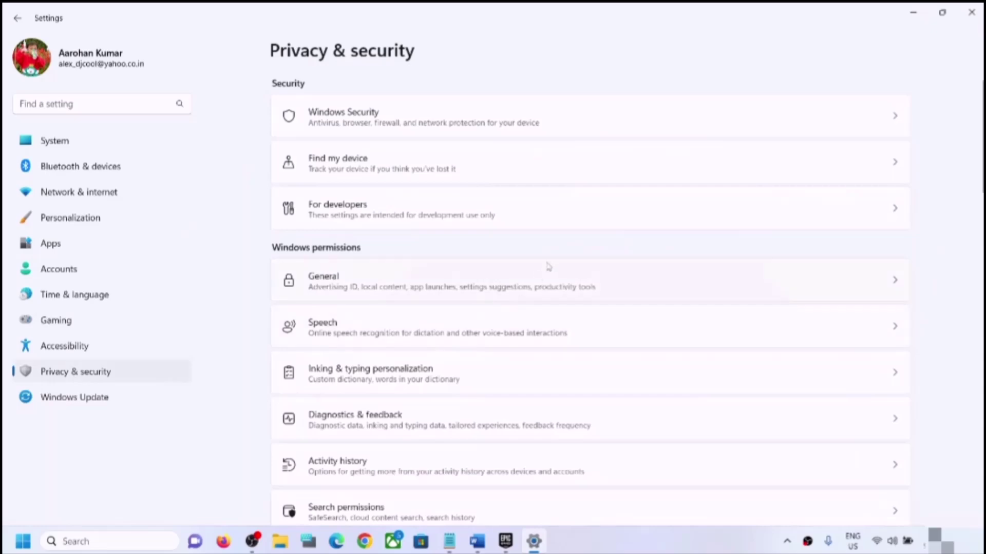
scroll(522, 281, "down", 10)
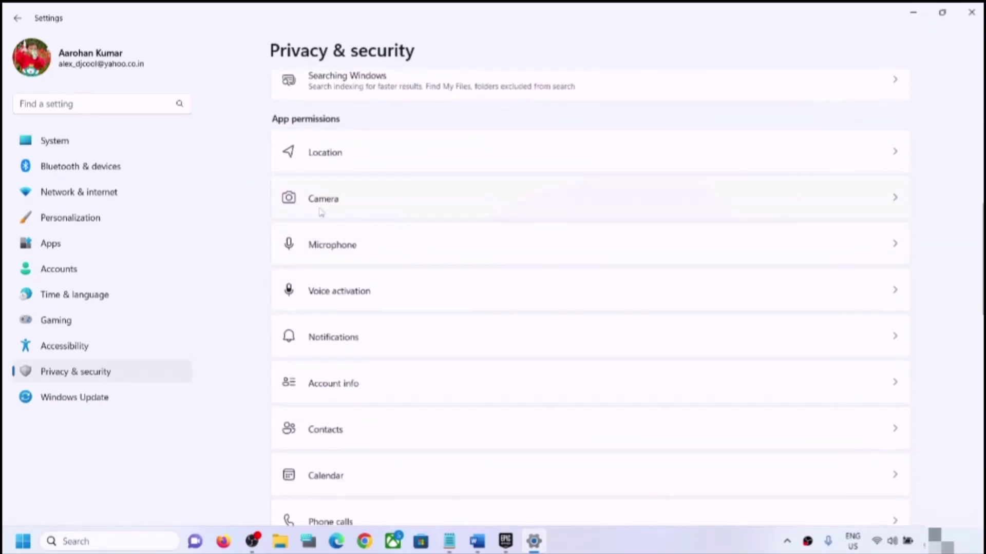
left_click(349, 203)
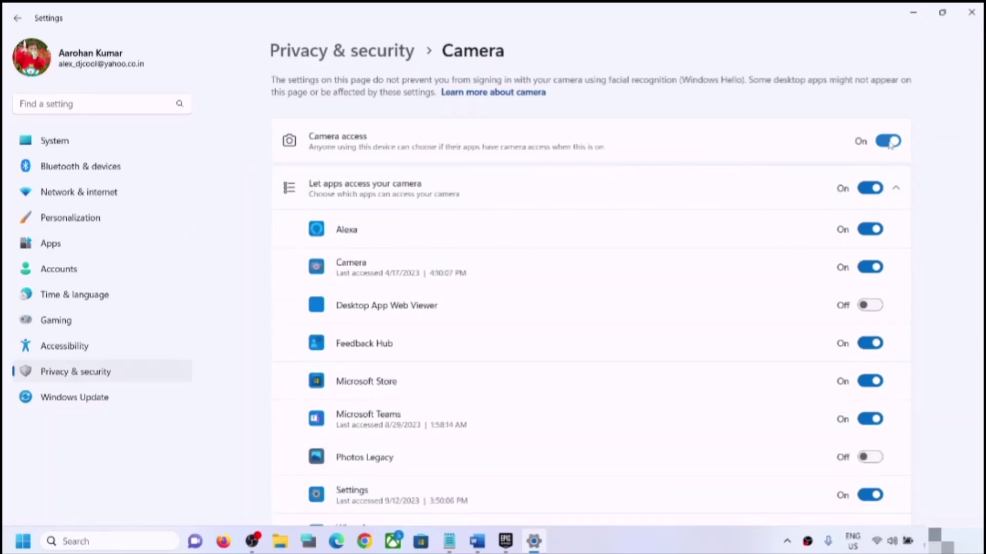
Examine the camera access permissions for the device, the listed apps and desktop apps, and close Settings.
scroll(510, 303, "down", 1)
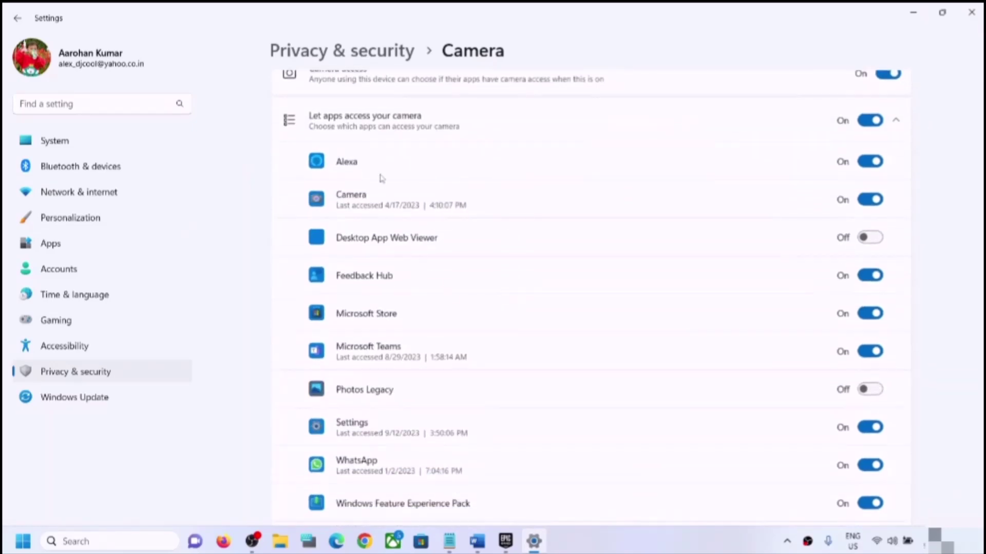
scroll(399, 305, "up", 1)
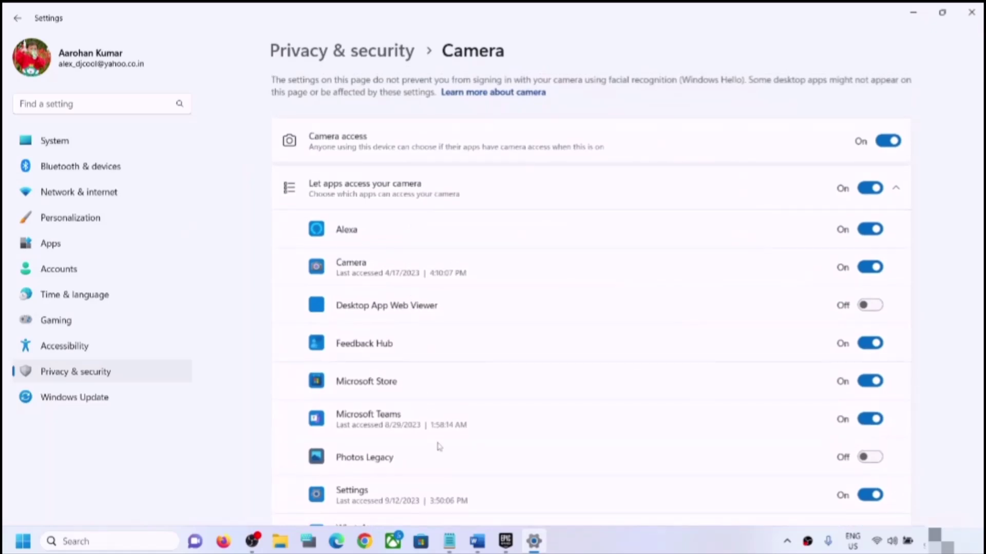
scroll(439, 446, "down", 1)
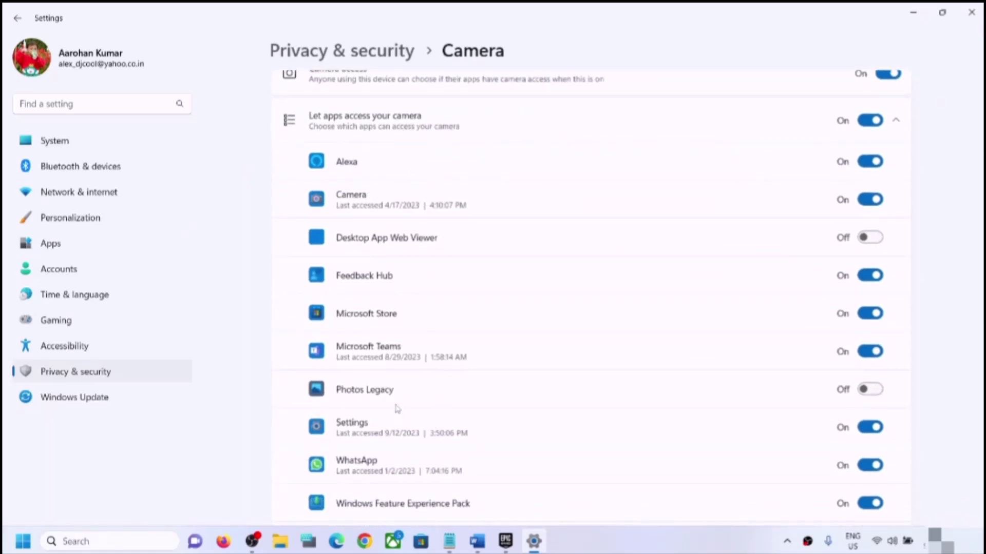
scroll(405, 395, "down", 1)
scroll(411, 411, "down", 2)
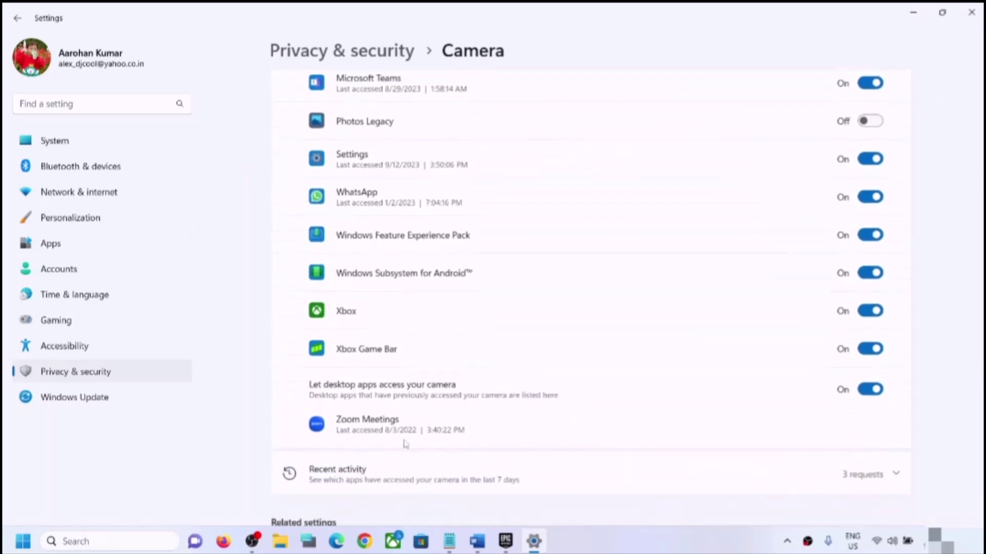
scroll(868, 308, "up", 3)
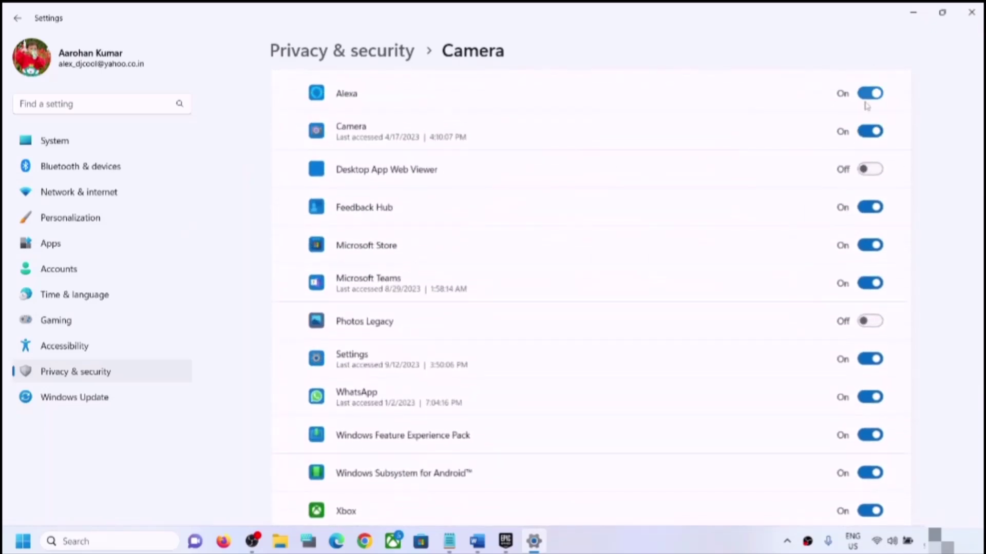
scroll(479, 258, "up", 1)
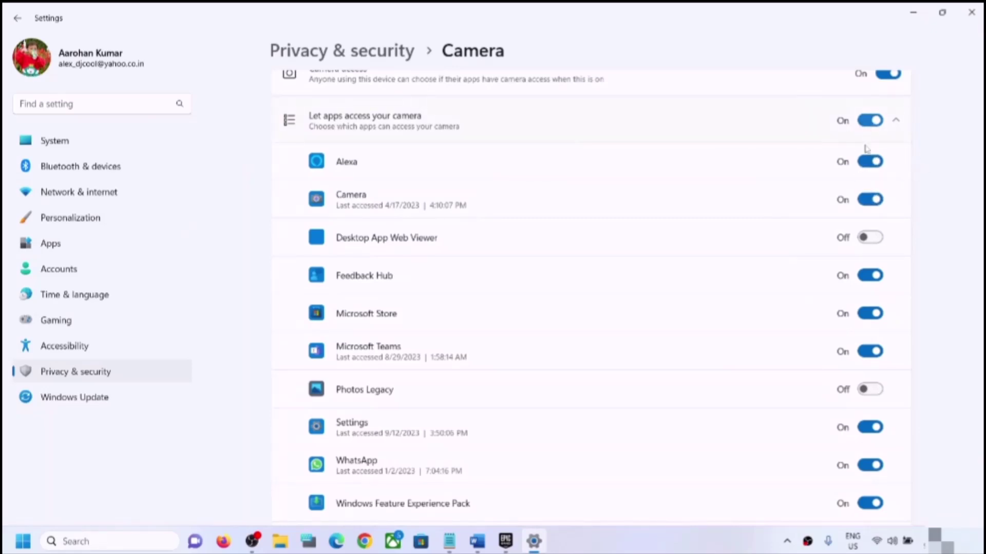
scroll(807, 398, "up", 2)
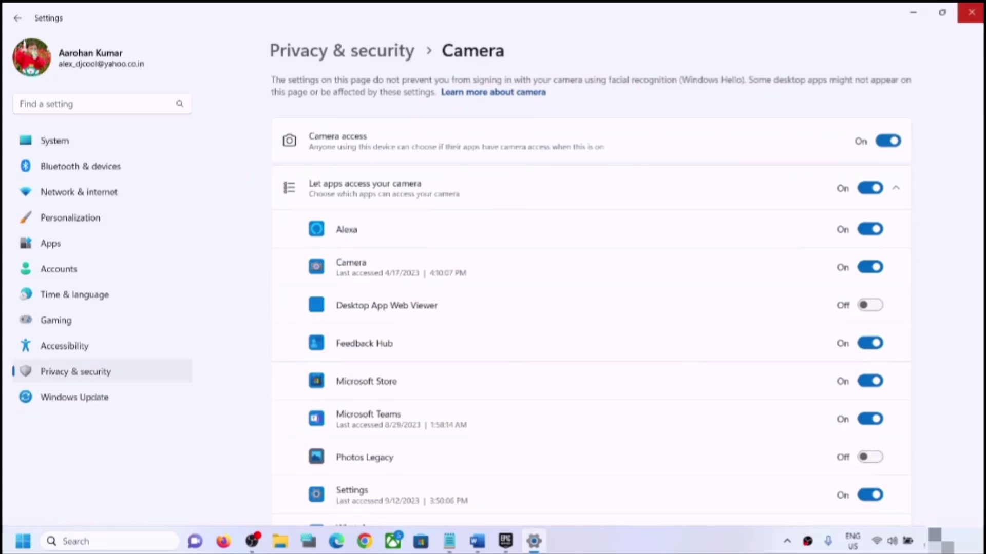
left_click(967, 19)
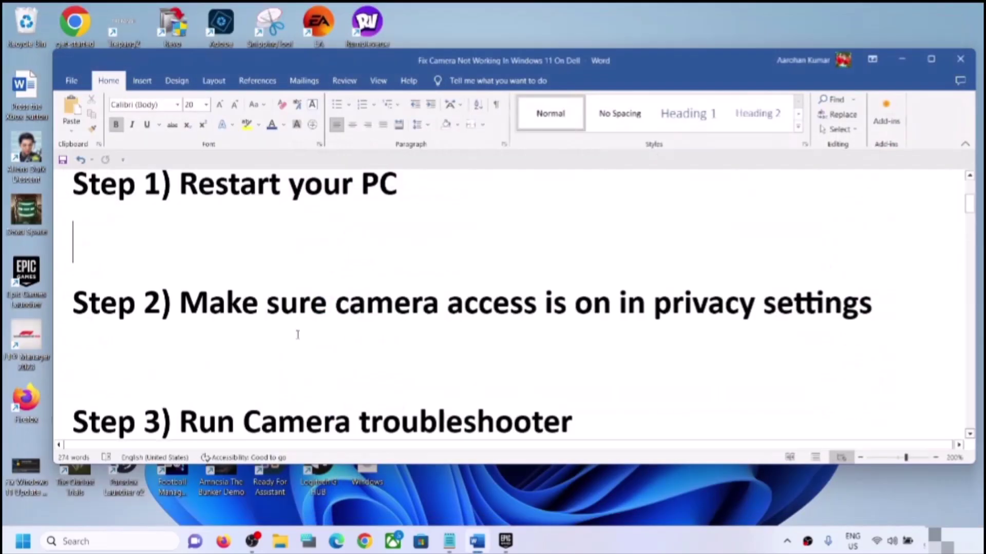
Highlight the Step 3 text in the document and open the Other troubleshooters page in the system settings.
scroll(437, 381, "down", 1)
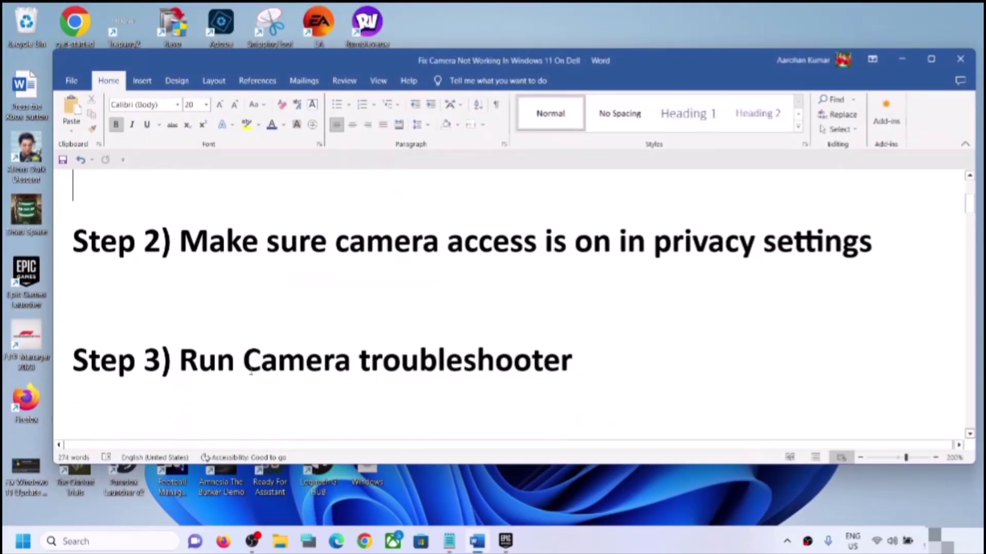
left_click_drag(224, 366, 510, 378)
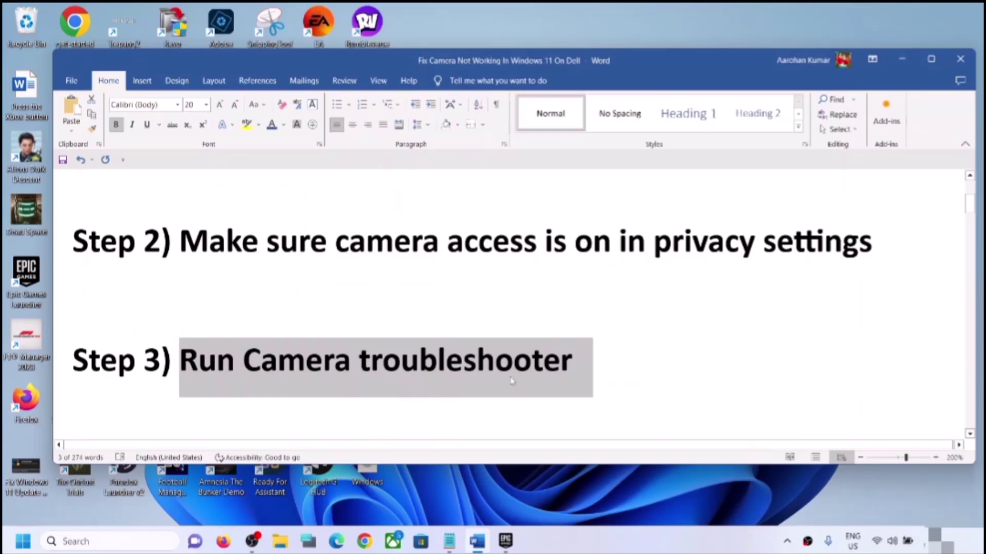
key("super+i")
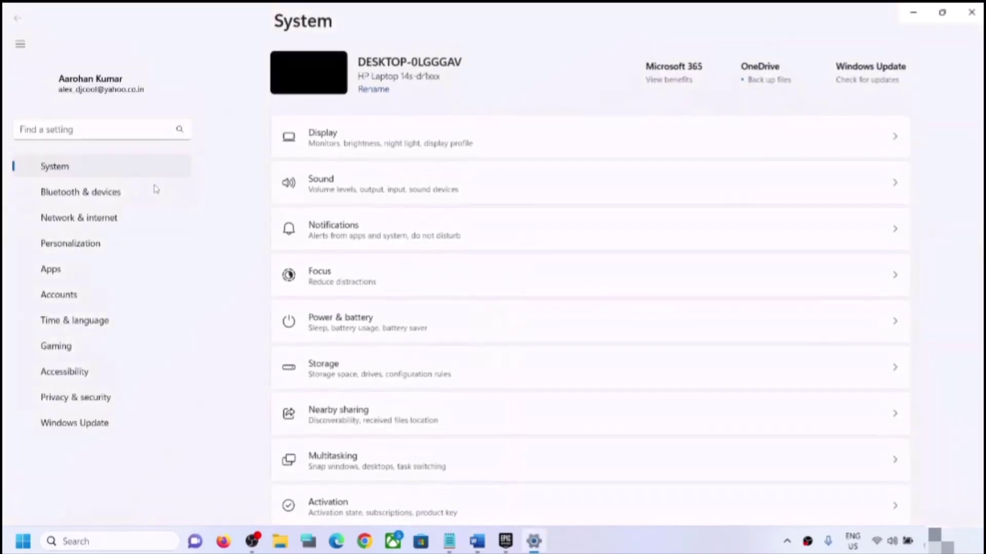
scroll(432, 329, "down", 3)
scroll(431, 329, "down", 4)
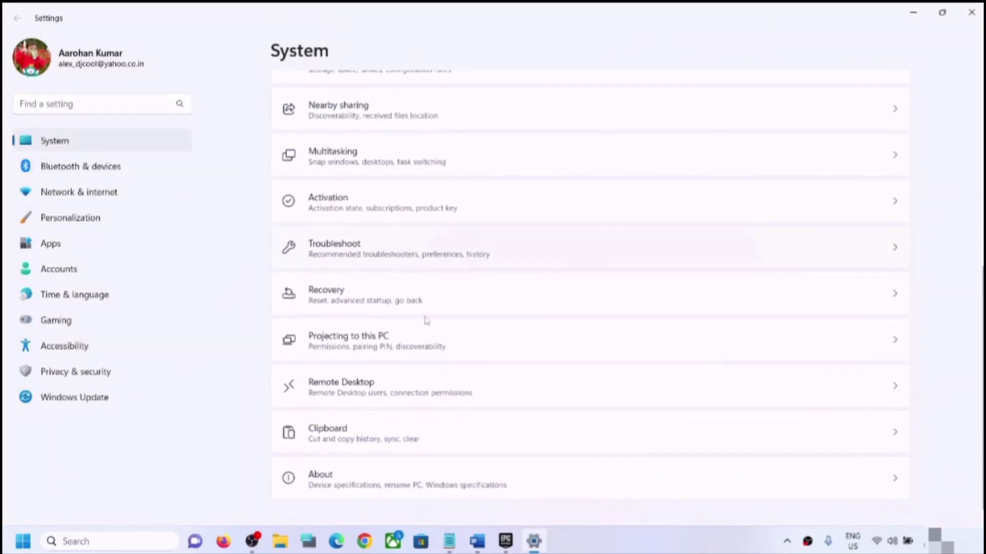
left_click(410, 253)
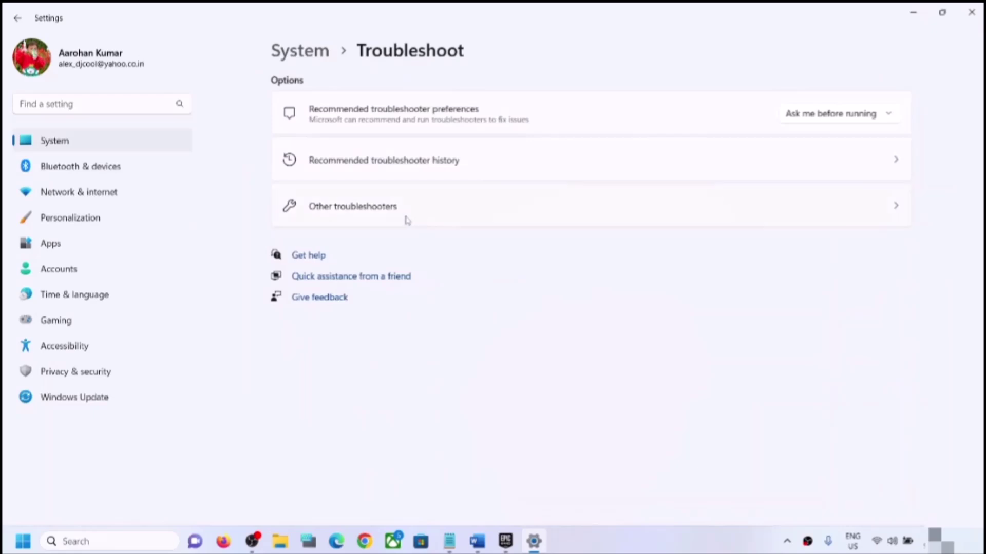
left_click(339, 213)
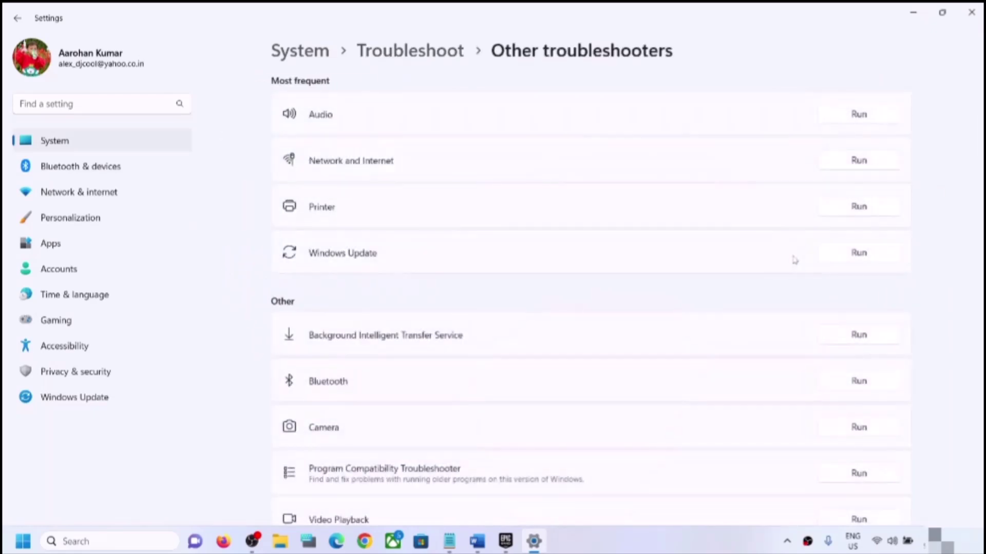
Run the Camera troubleshooter and consent to the automated diagnostics.
scroll(488, 394, "down", 3)
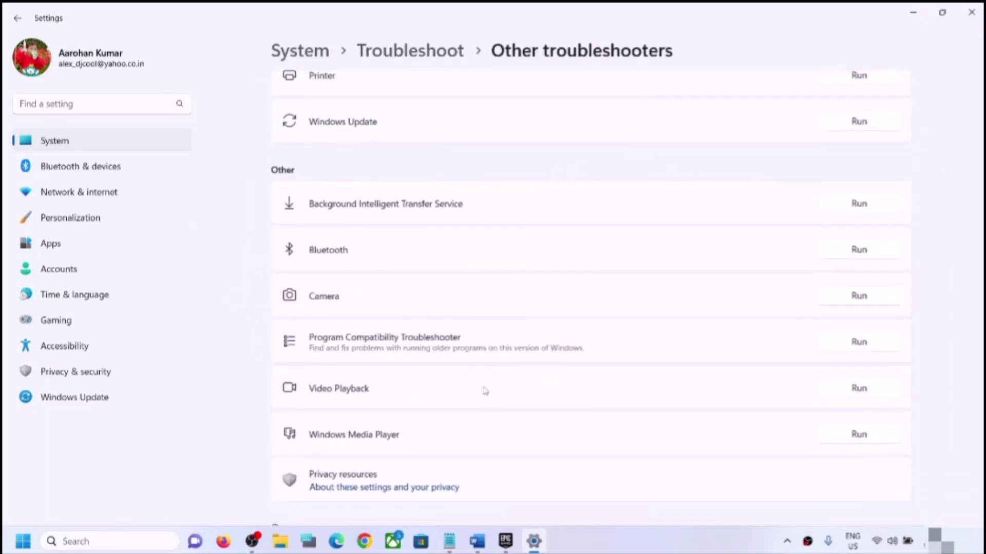
left_click(875, 300)
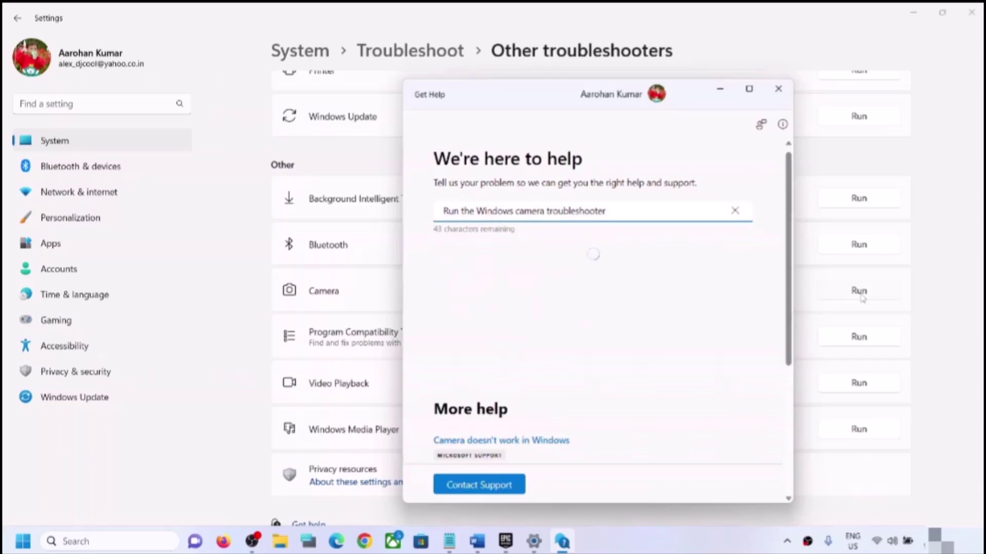
scroll(654, 336, "down", 1)
scroll(654, 335, "down", 1)
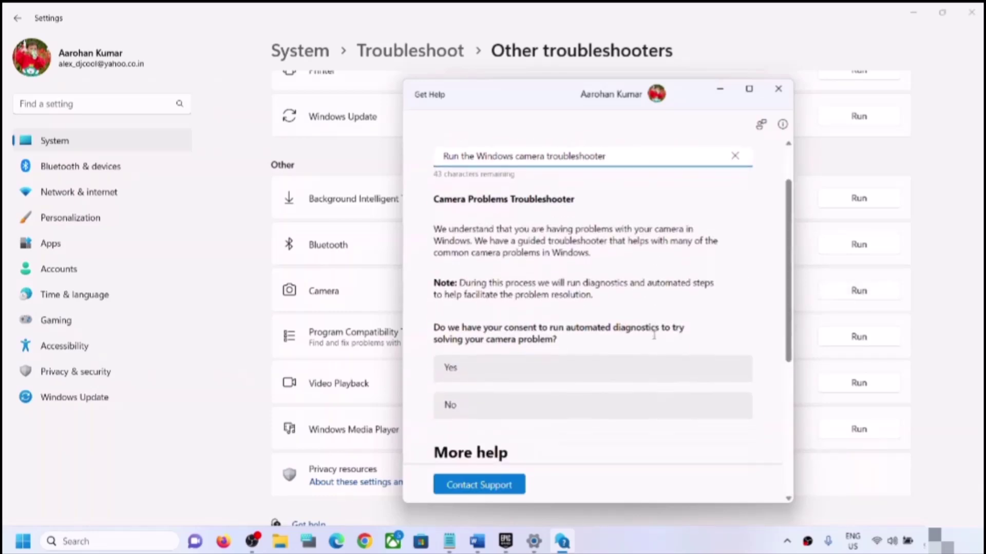
left_click(494, 369)
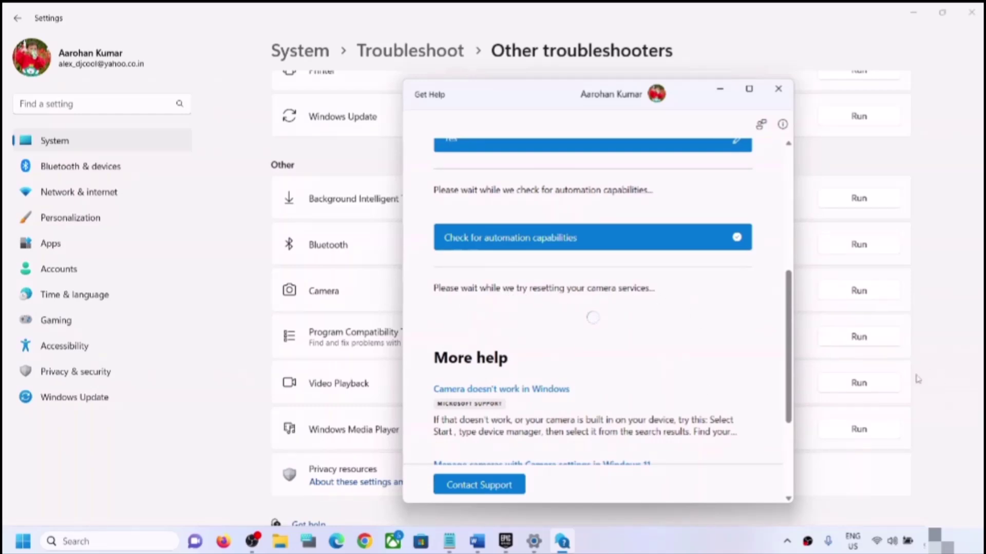
Return to the Word document and highlight the Step 4 text "Reset camera app".
left_click(948, 292)
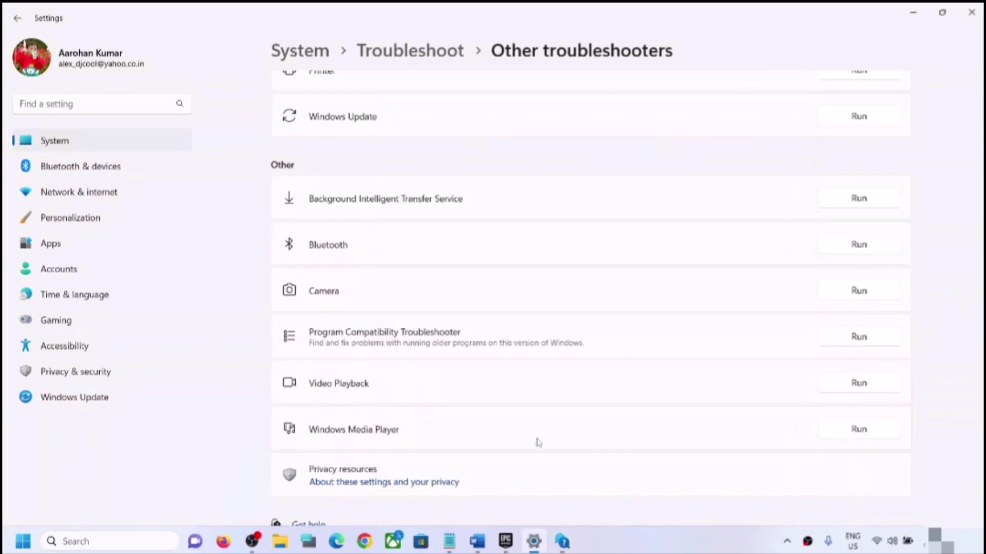
left_click(479, 540)
scroll(317, 347, "down", 3)
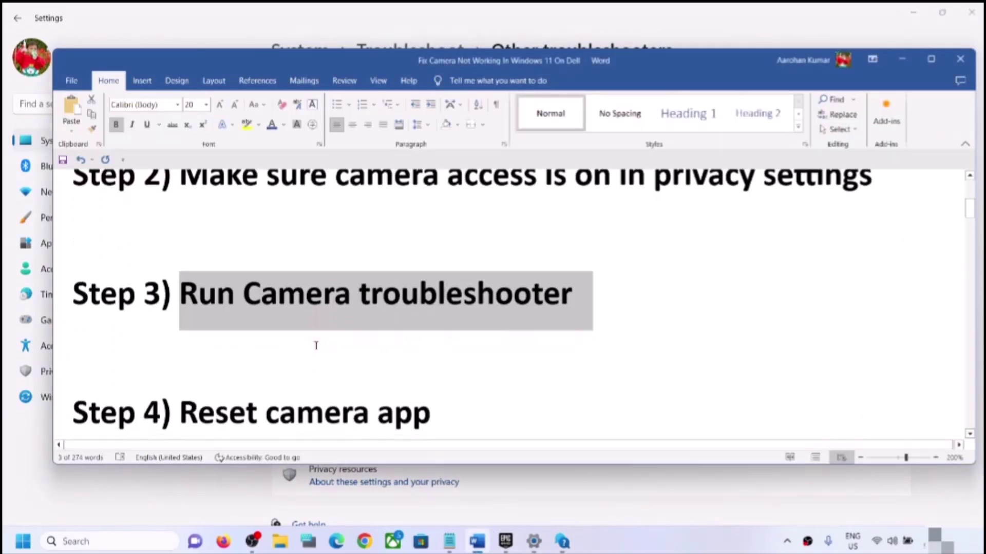
scroll(317, 347, "up", 1)
left_click_drag(180, 357, 433, 346)
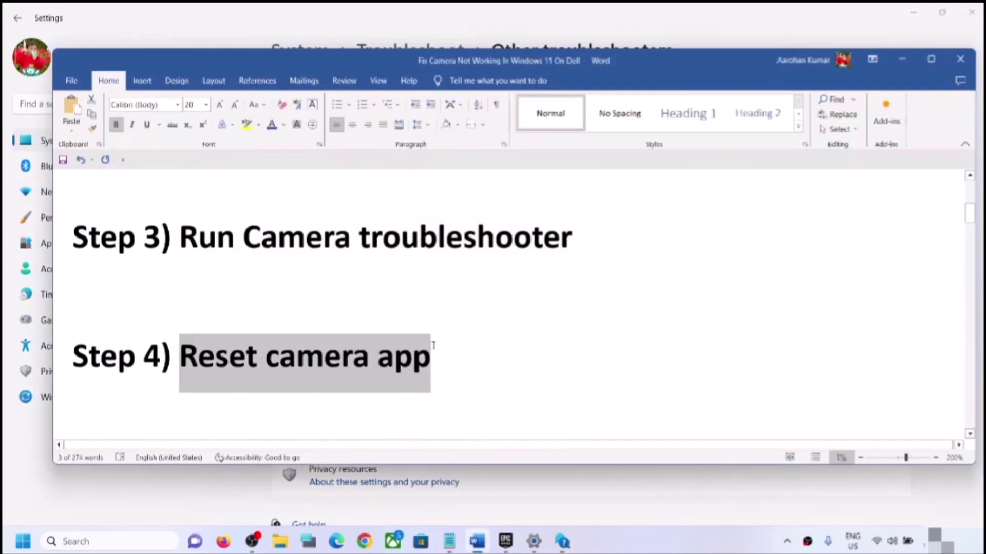
Search Windows for the Camera app and open its app settings page.
left_click(128, 543)
type("a")
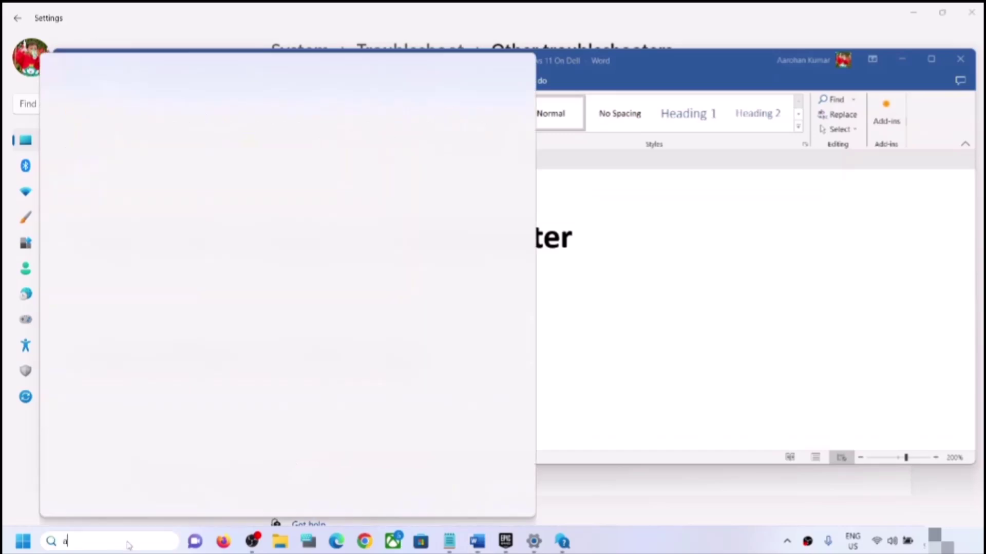
type("mera")
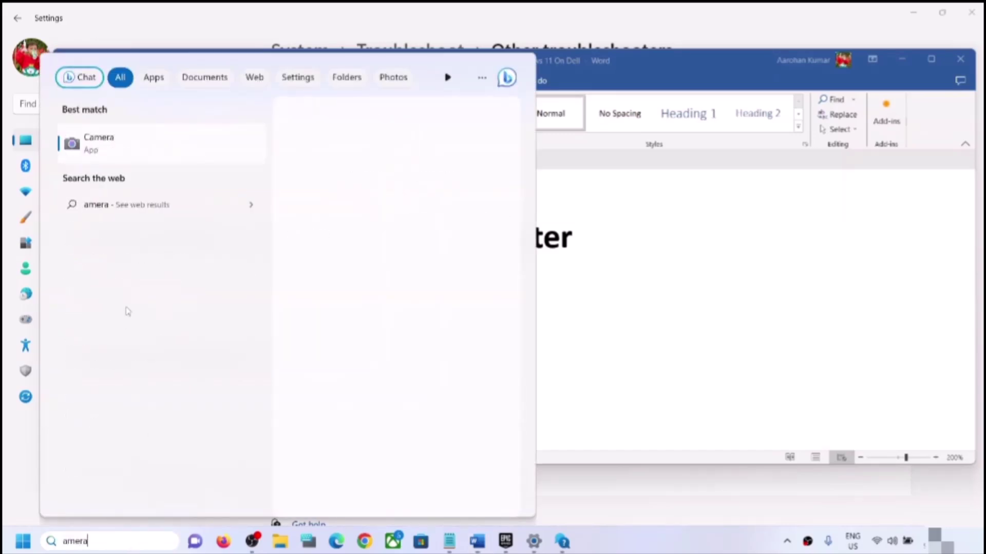
right_click(112, 149)
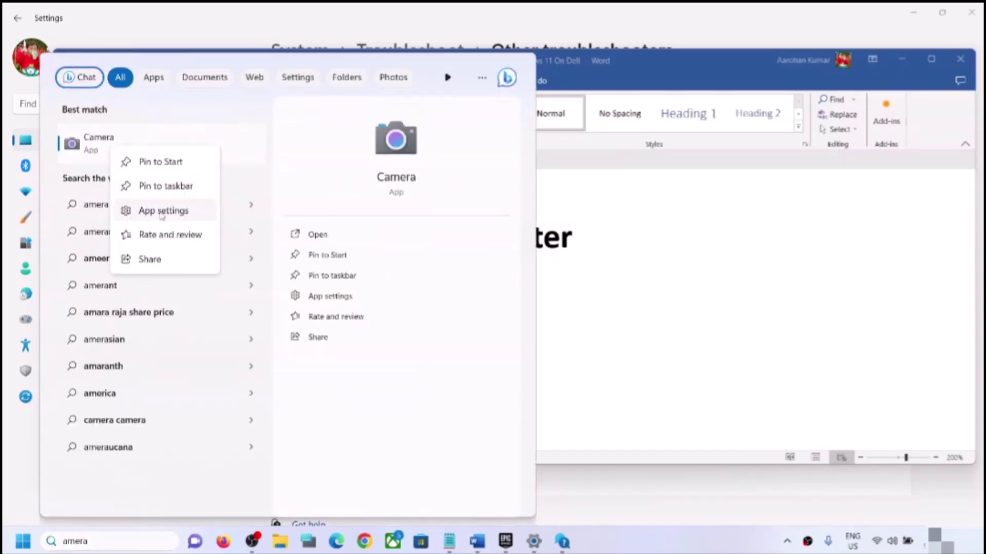
left_click(161, 212)
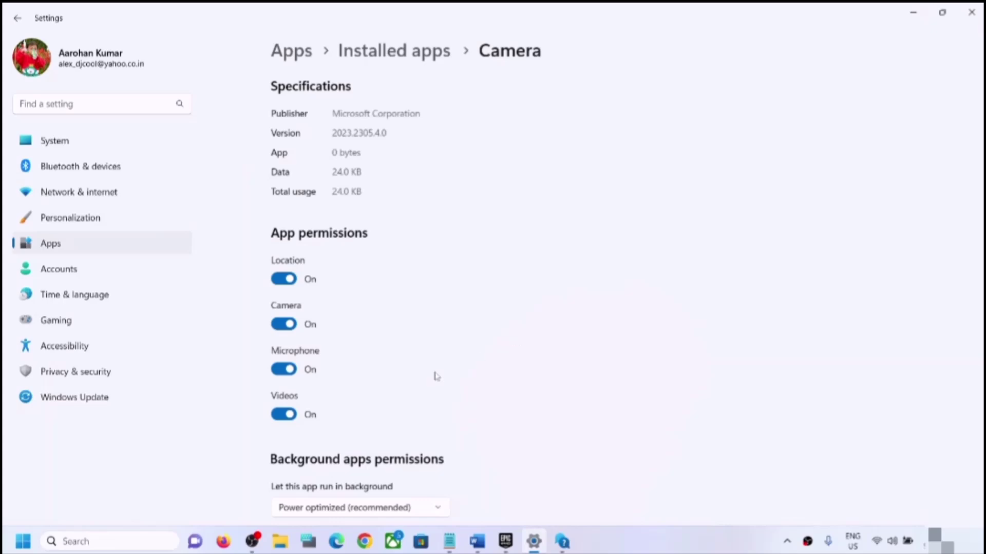
Repair the Camera app, and reset it with deletion of its app data confirmed.
scroll(445, 372, "down", 10)
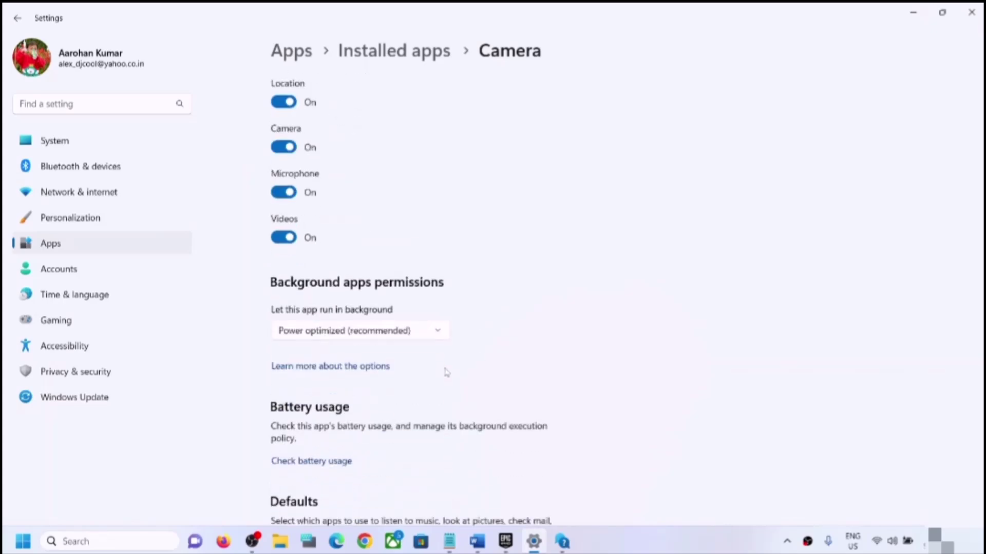
scroll(466, 371, "down", 2)
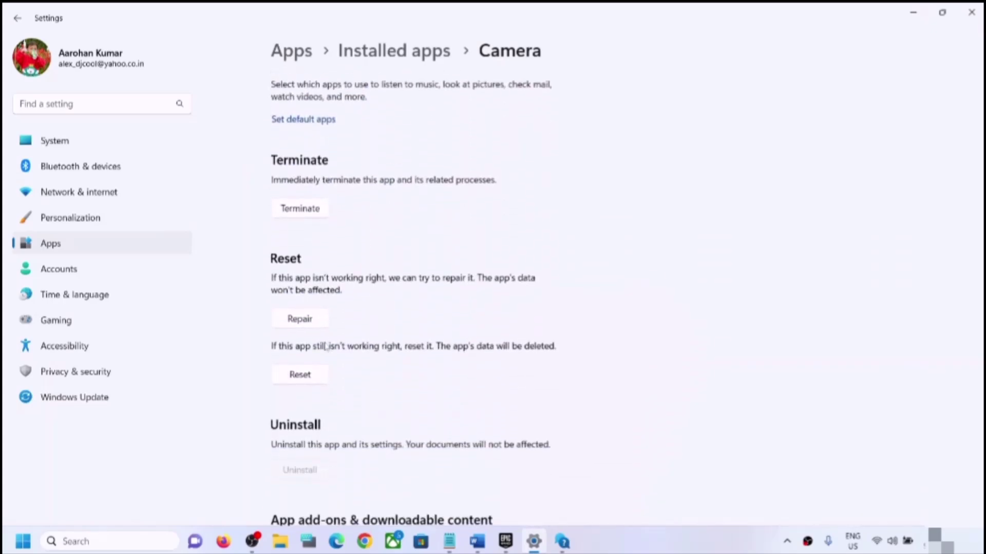
left_click(302, 319)
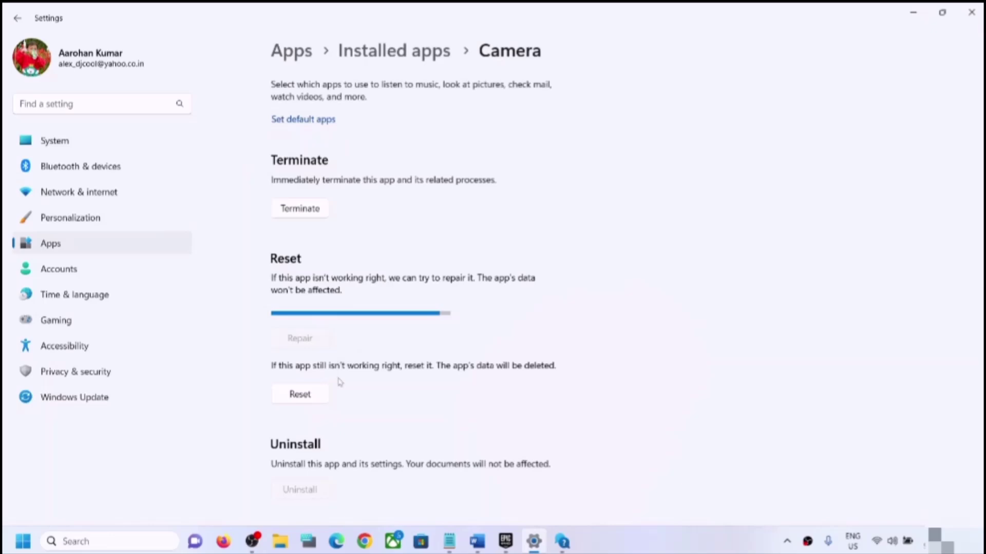
left_click(290, 377)
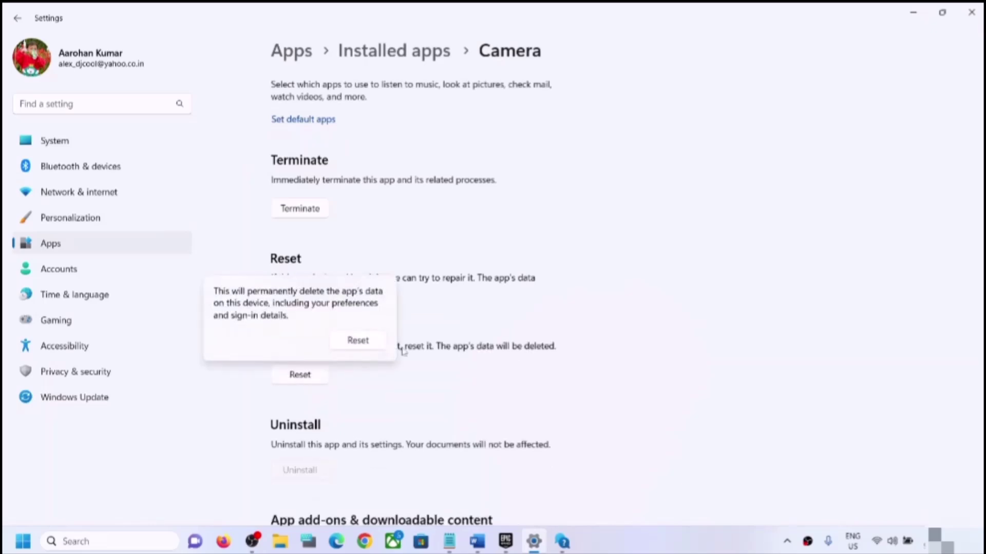
left_click(361, 340)
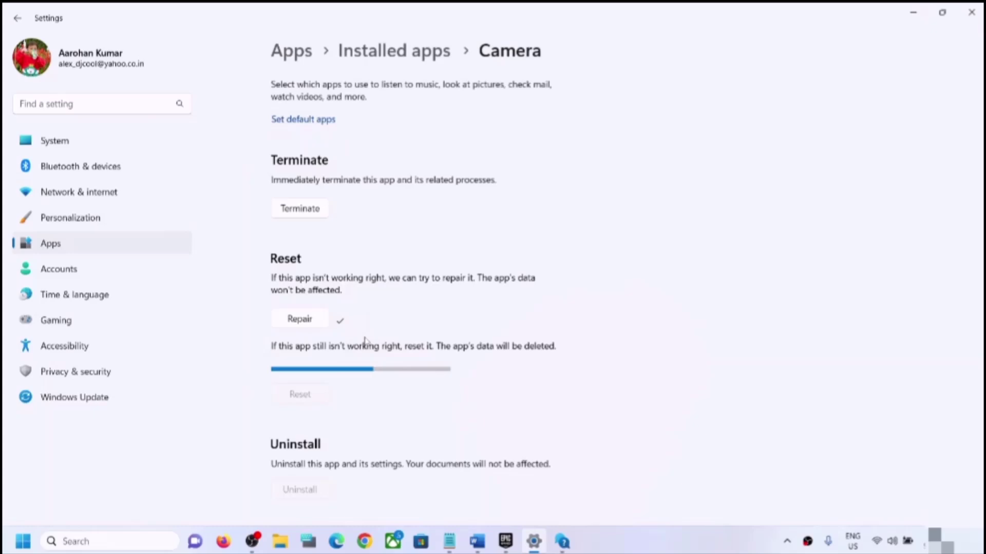
Return to the Word document and highlight the Step 5 text "Disable and enable camera".
left_click(477, 543)
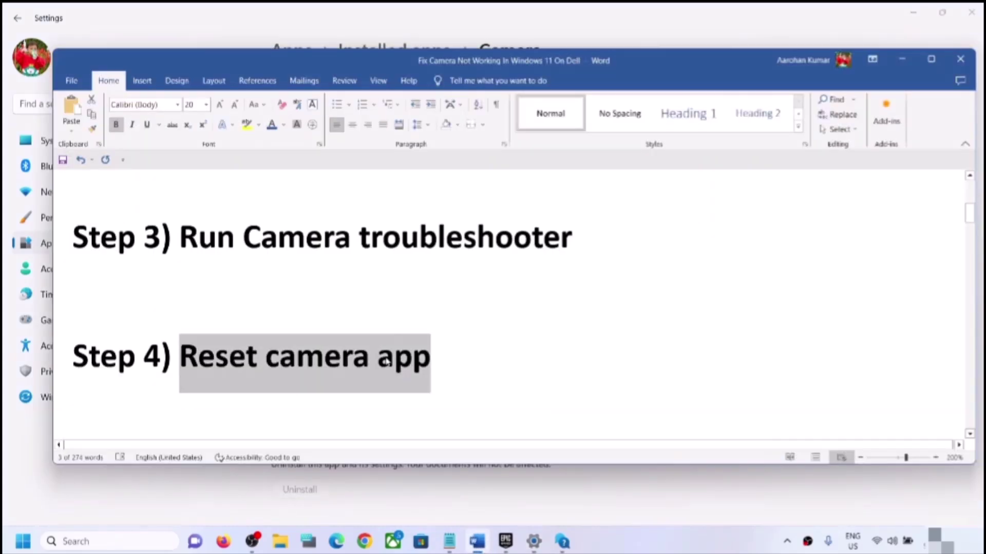
scroll(385, 360, "down", 2)
left_click_drag(180, 353, 565, 354)
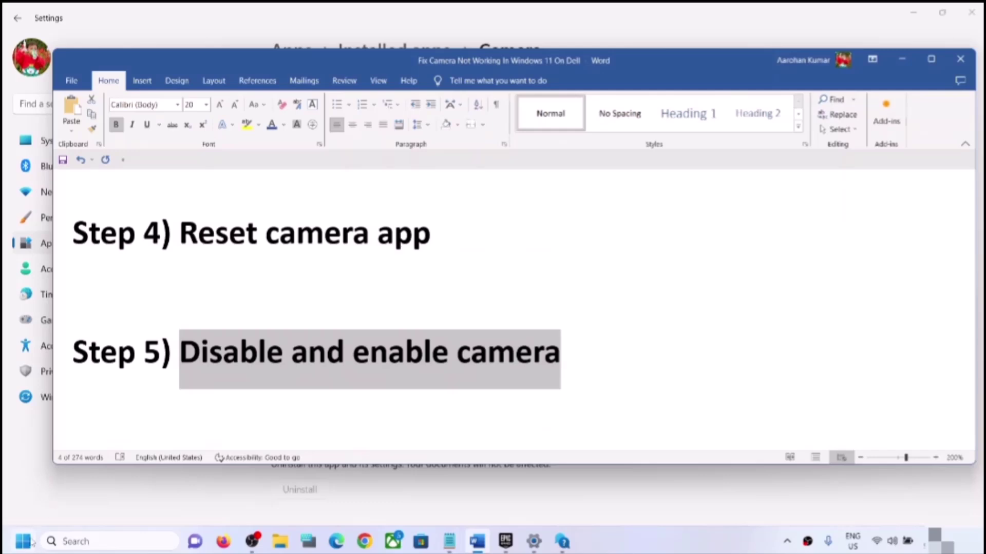
Open Device Manager, move its window toward the middle of the screen and expand the Cameras category.
right_click(31, 543)
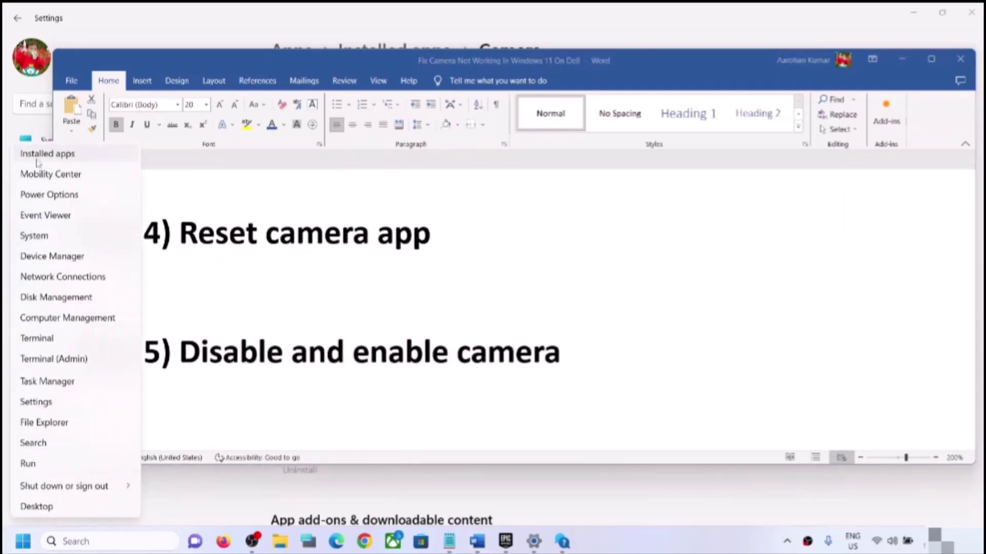
left_click(34, 259)
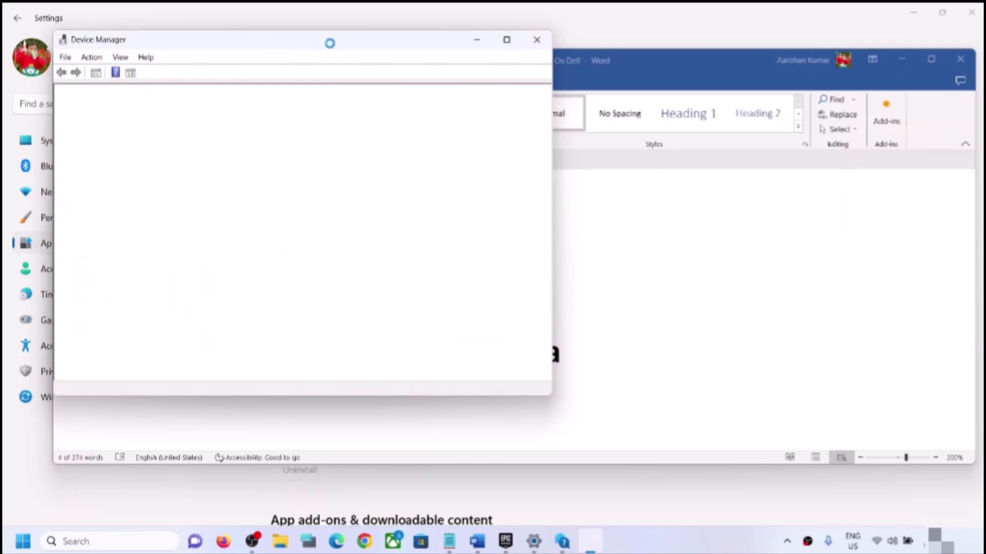
left_click_drag(330, 44, 522, 99)
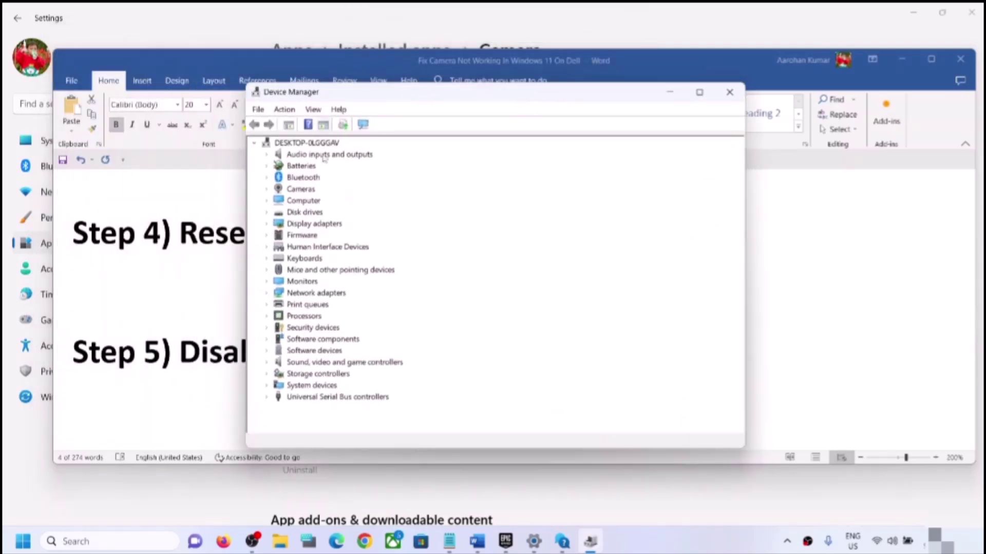
left_click(267, 189)
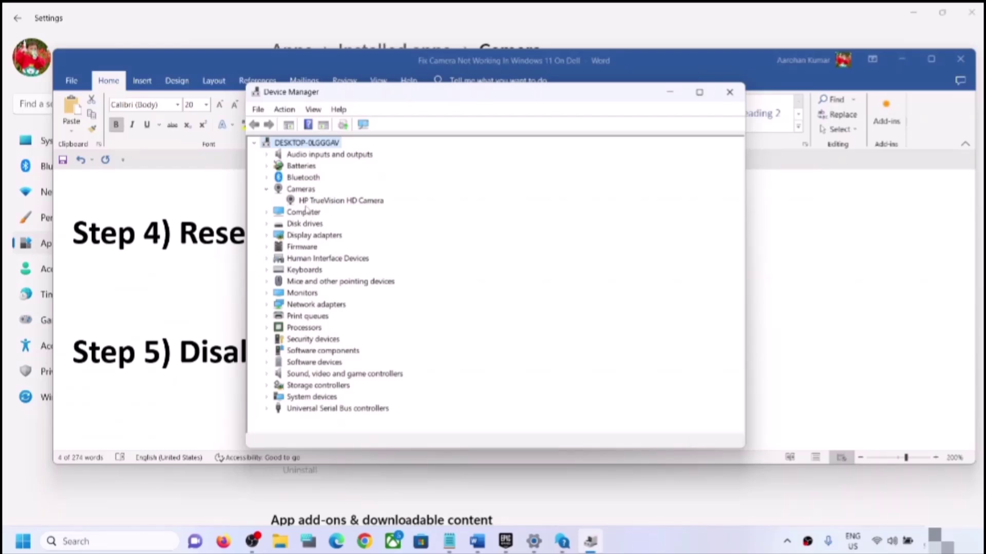
Disable the HP TrueVision HD Camera device and confirm the warning.
left_click(334, 201)
right_click(334, 201)
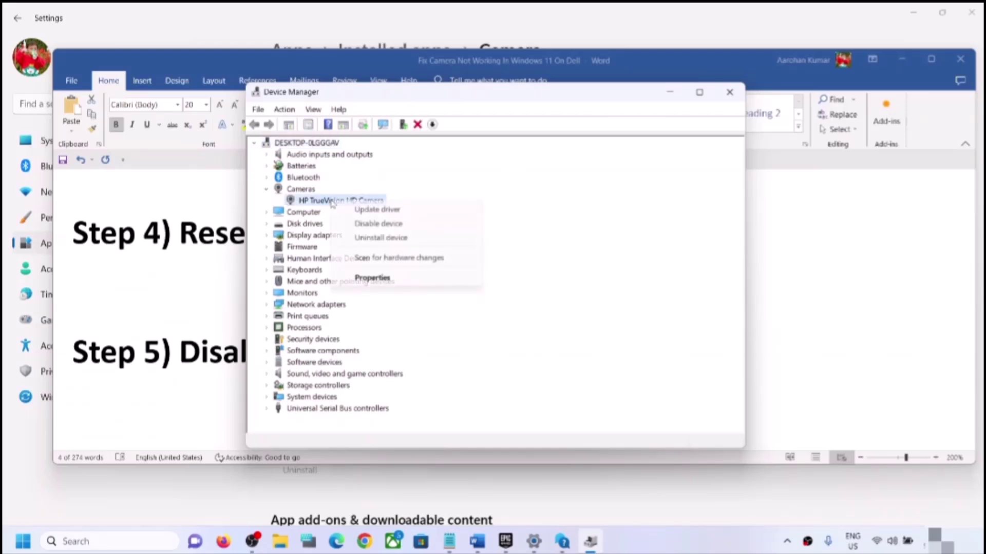
left_click(386, 224)
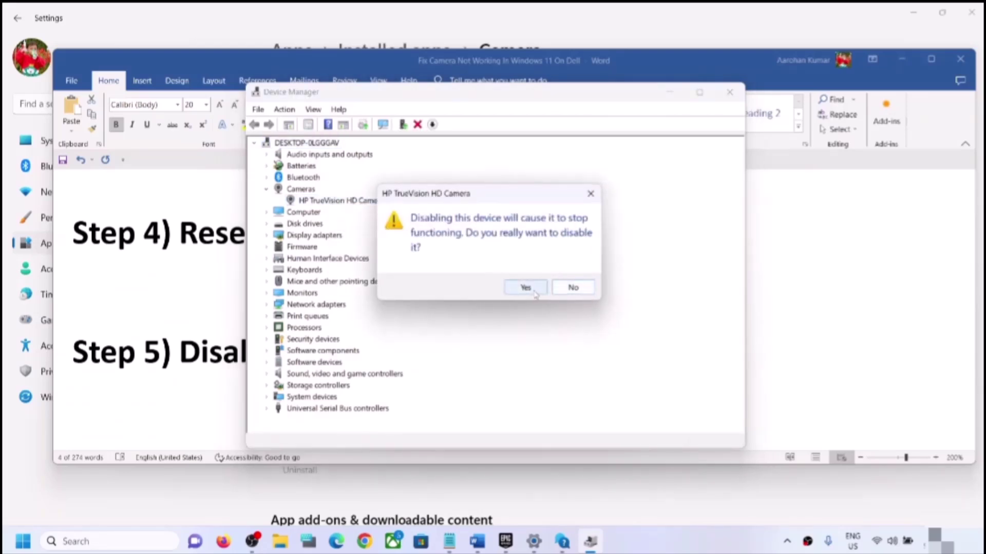
left_click(532, 288)
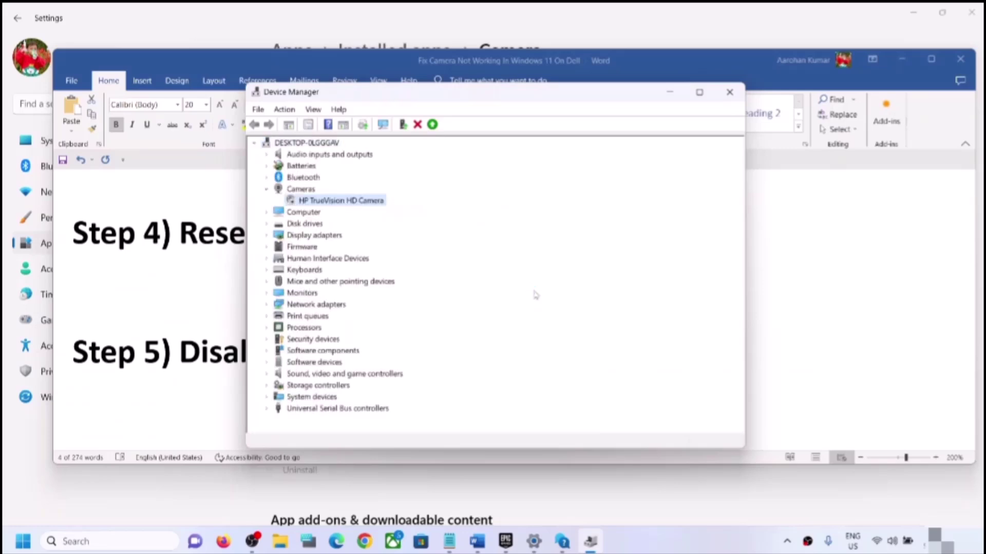
Enable the HP TrueVision HD Camera device again and close Device Manager.
right_click(328, 201)
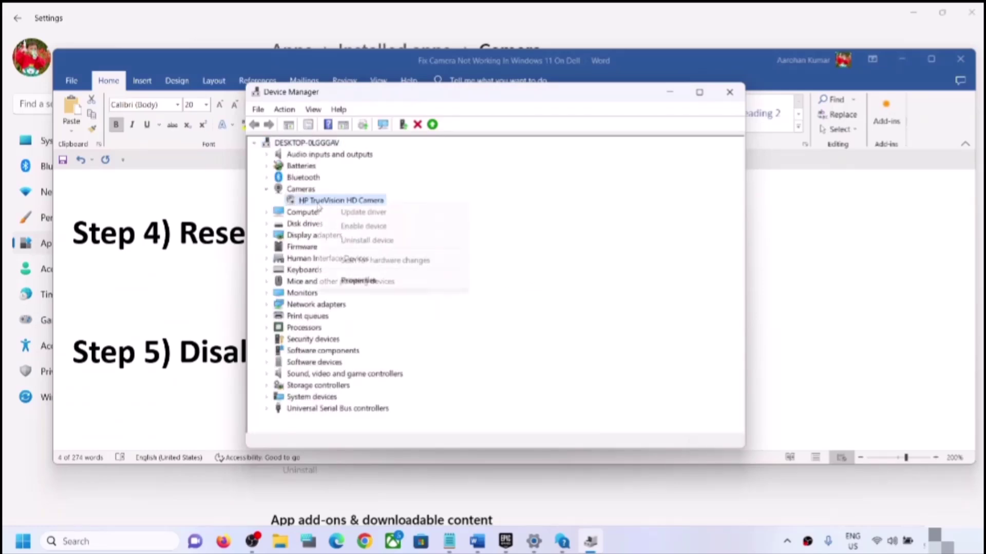
left_click(376, 226)
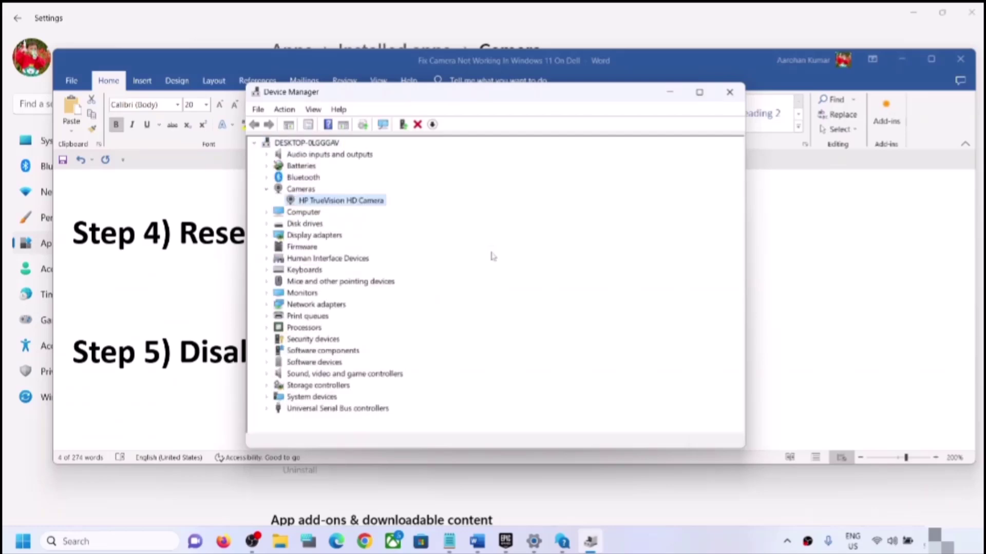
left_click(742, 93)
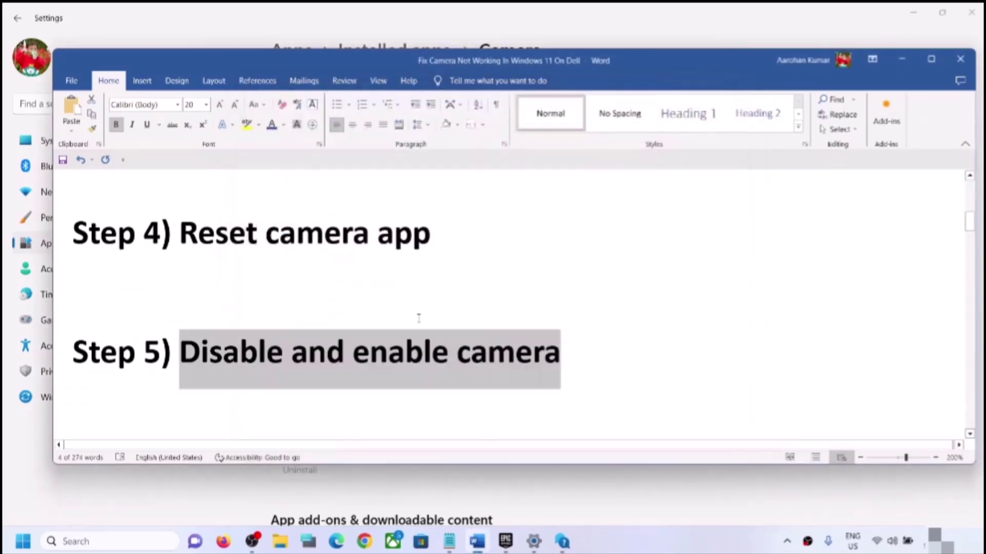
Highlight the Step 6 text "Allow Camera and browser access in your antivirus program" in the Word document.
scroll(418, 318, "down", 3)
scroll(418, 318, "down", 1)
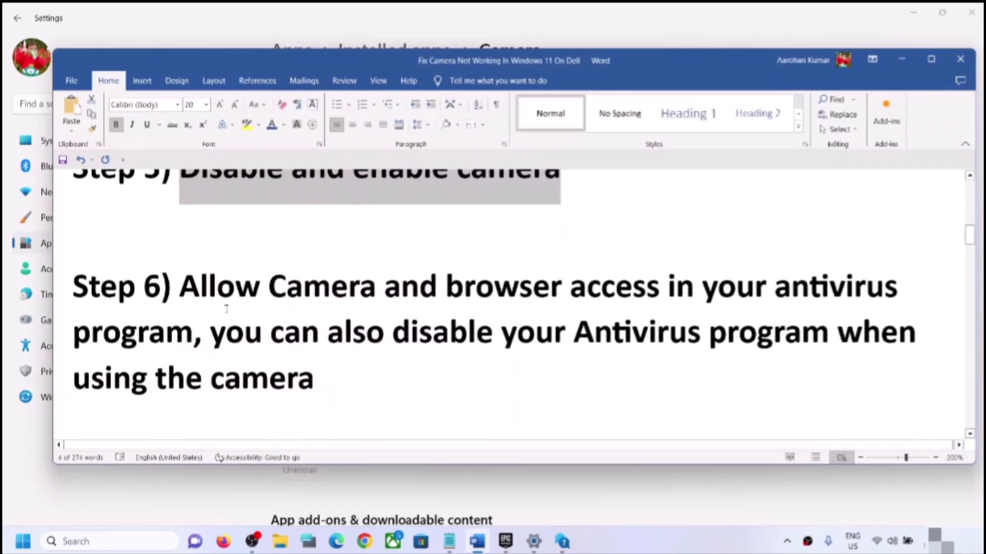
left_click_drag(195, 286, 186, 344)
left_click(261, 339)
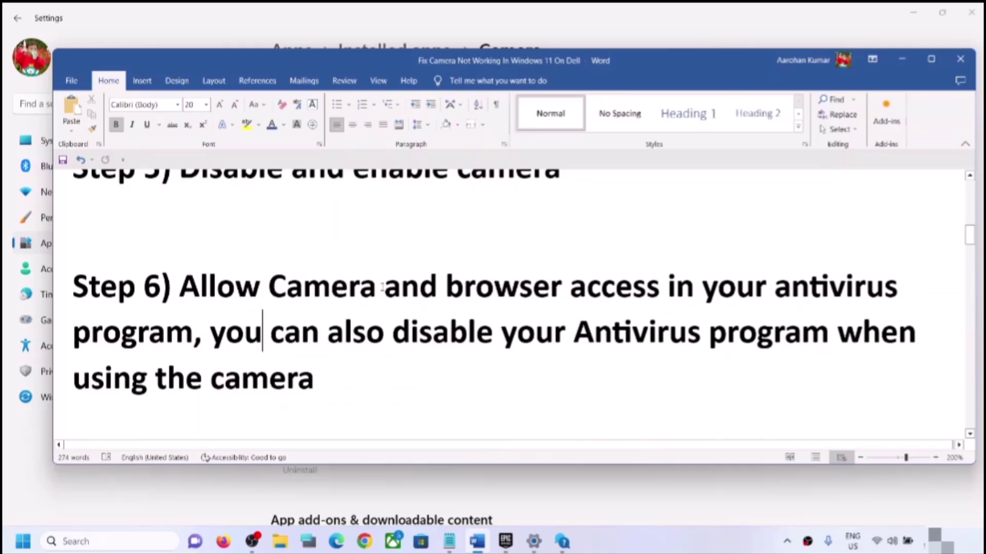
left_click_drag(774, 287, 209, 319)
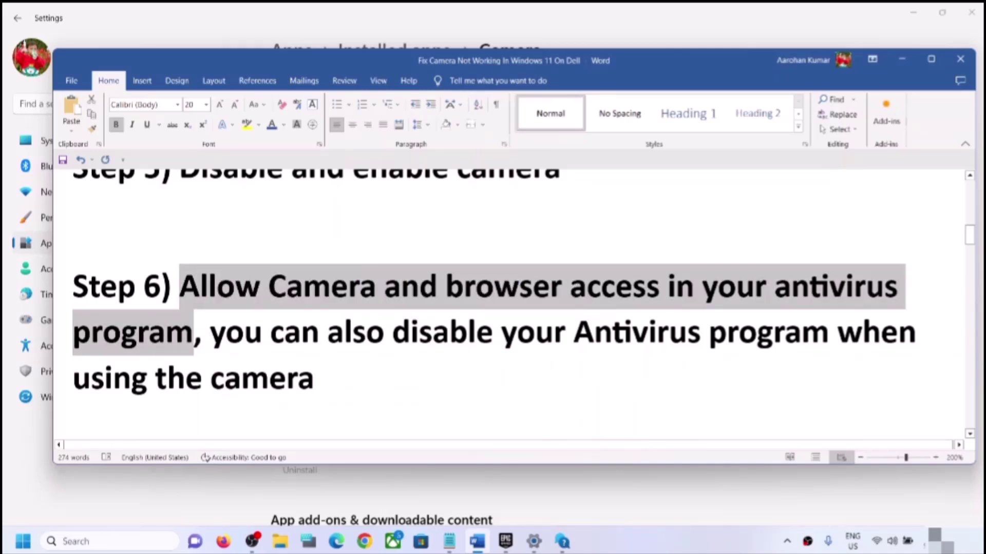
Highlight the rest of Step 6 about disabling the antivirus program when using the camera, and clear the selection.
left_click(284, 339)
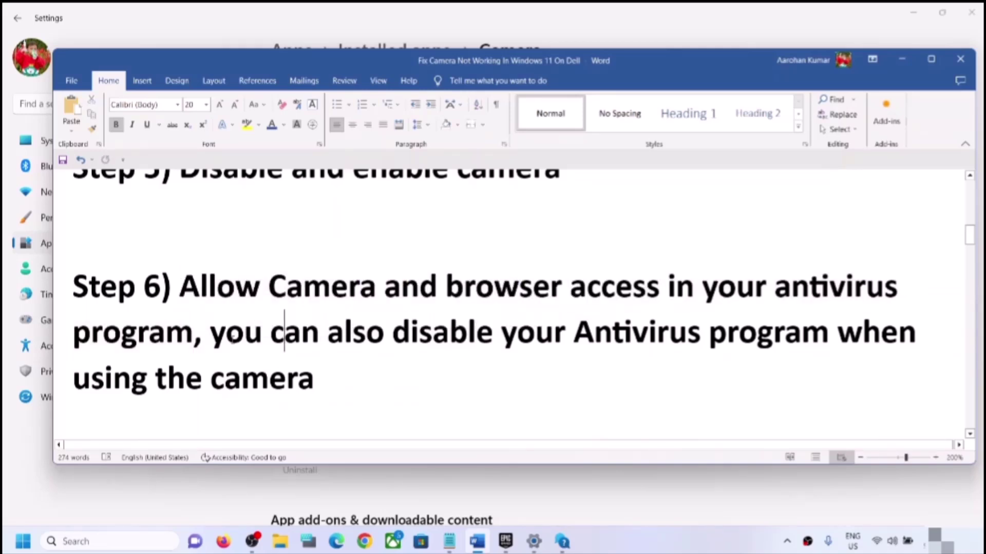
left_click_drag(231, 339, 311, 380)
left_click(203, 378)
left_click_drag(73, 379, 304, 384)
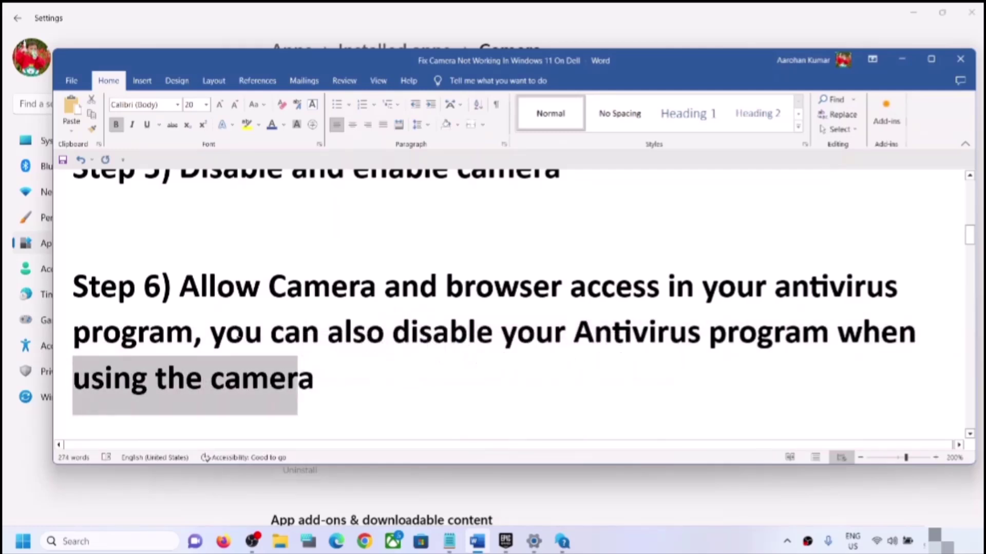
left_click_drag(240, 335, 706, 336)
left_click(185, 335)
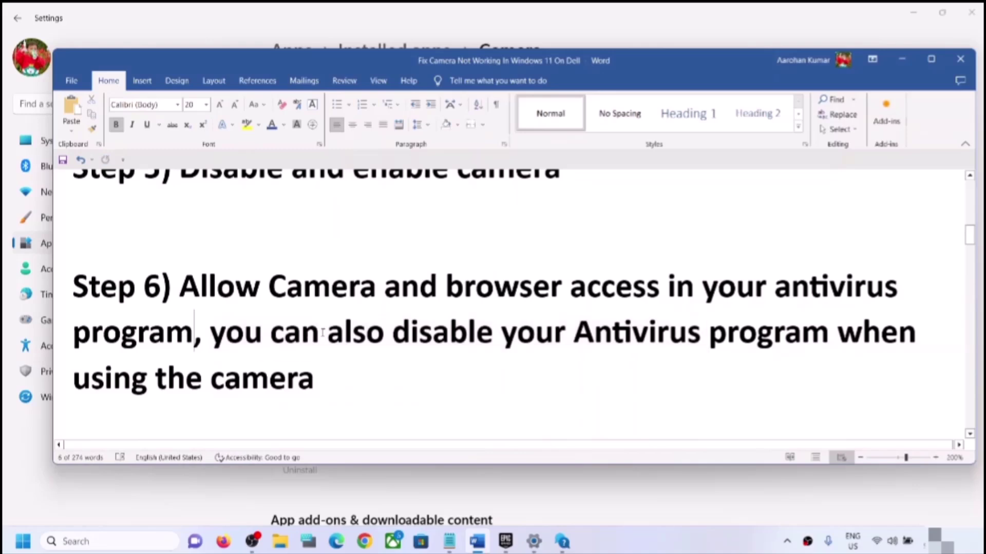
Highlight the Step 7 path C:\Program Files\Realtek in the document and switch to File Explorer.
scroll(323, 333, "down", 5)
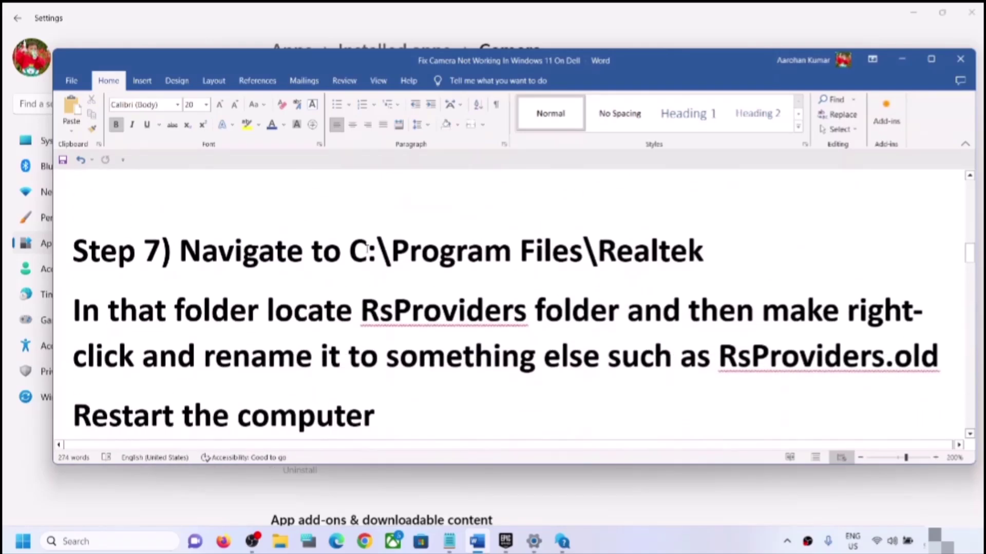
left_click_drag(350, 251, 790, 257)
left_click(282, 547)
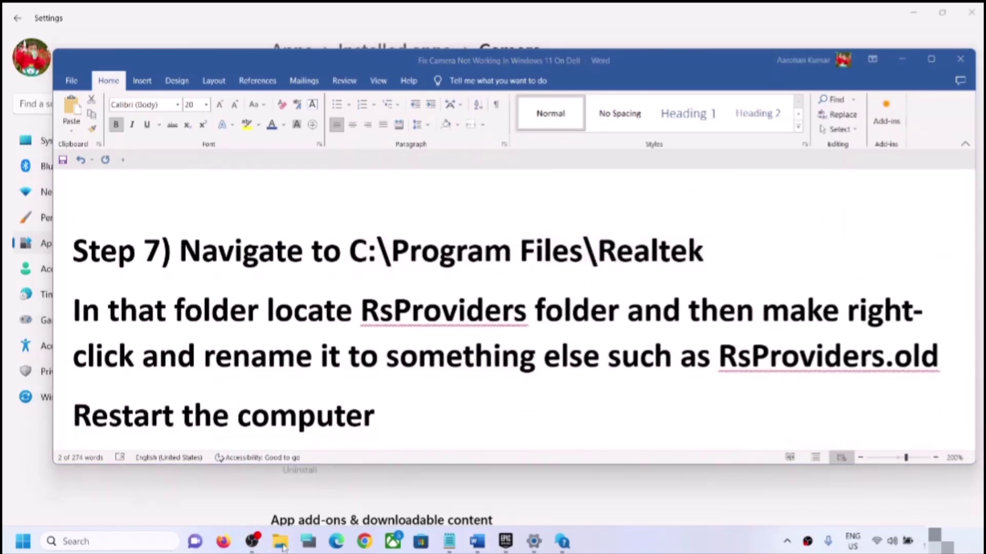
Go to the C:\Program Files\Realtek folder and select the RsProviders folder.
left_click(59, 338)
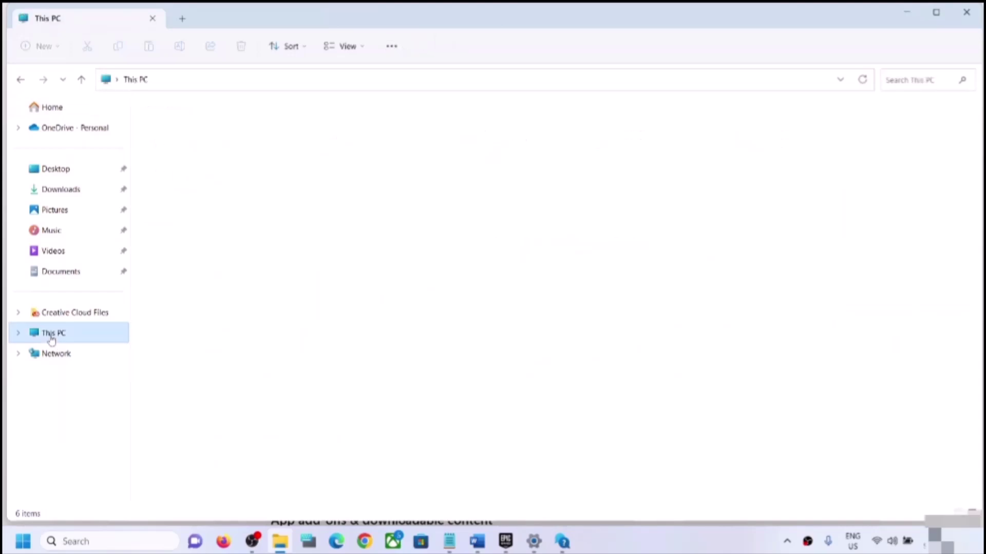
double_click(211, 233)
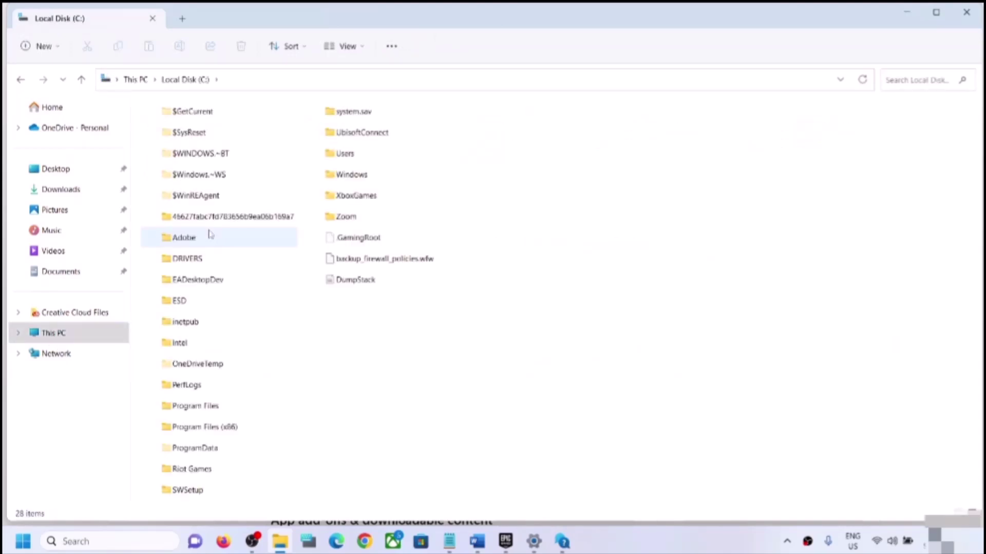
double_click(196, 405)
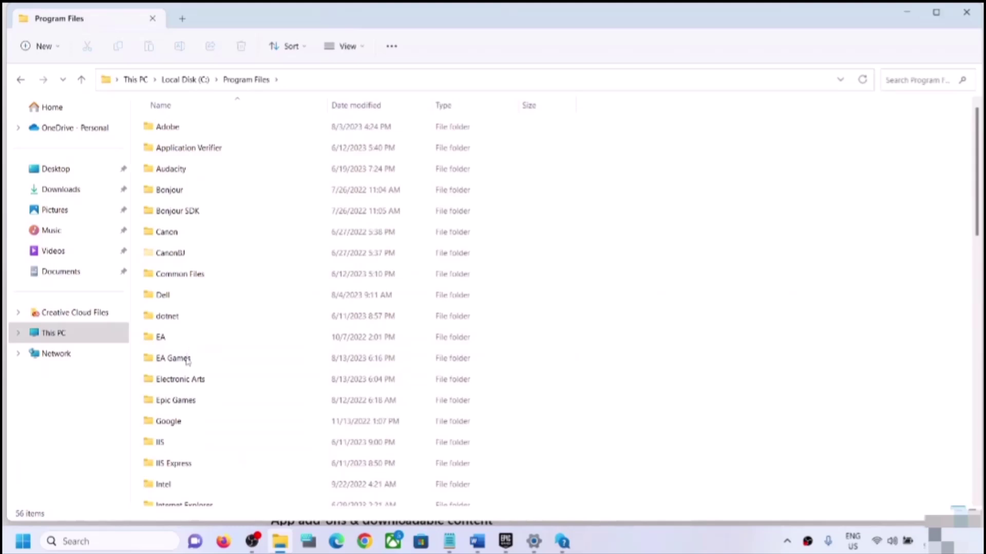
left_click(185, 365)
key("r")
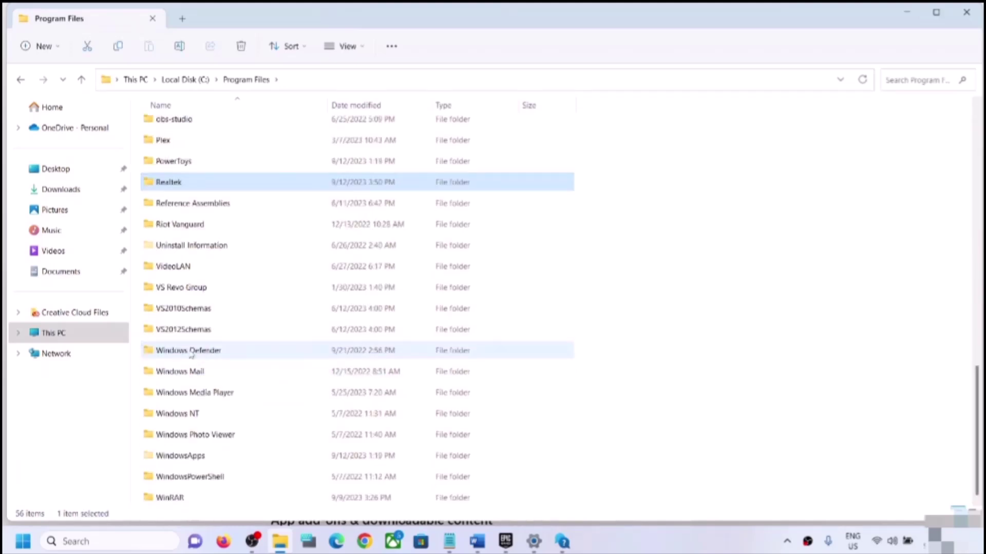
double_click(190, 183)
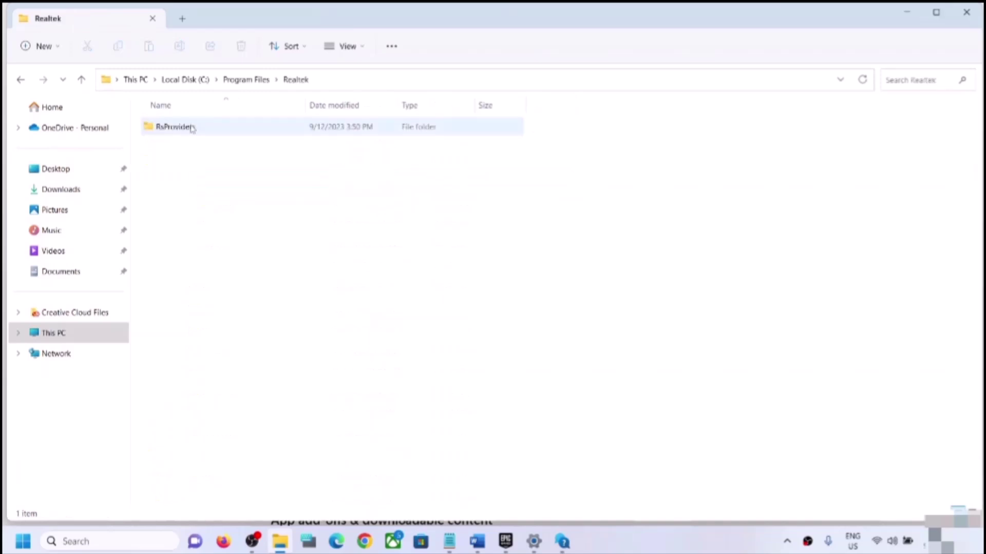
left_click(176, 131)
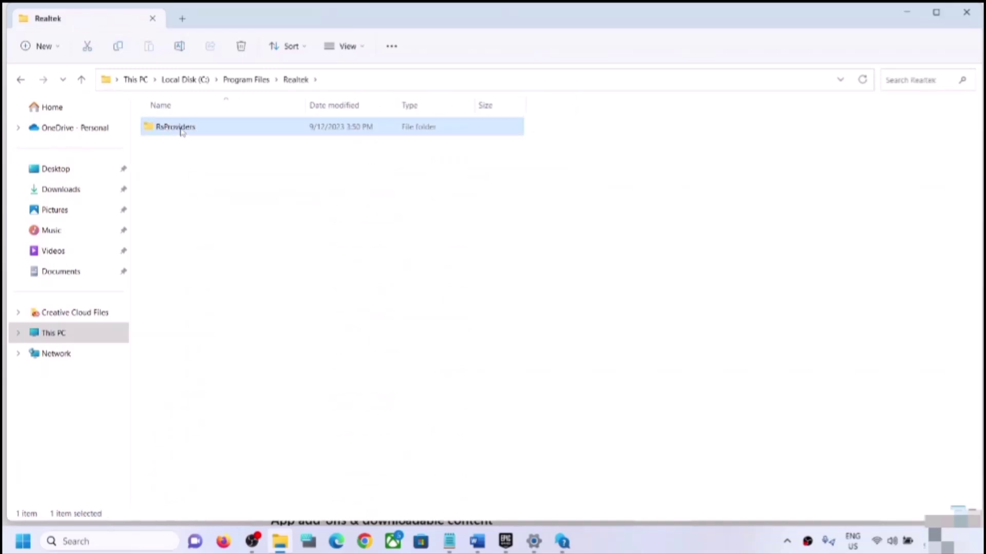
Rename the RsProviders folder to RsProviders.old and close File Explorer.
right_click(181, 132)
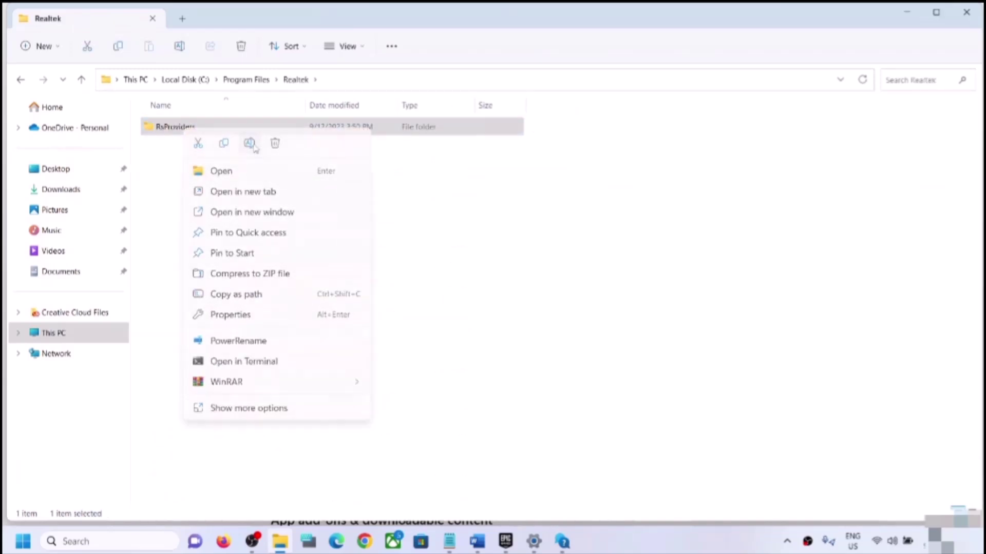
left_click(250, 143)
left_click(205, 130)
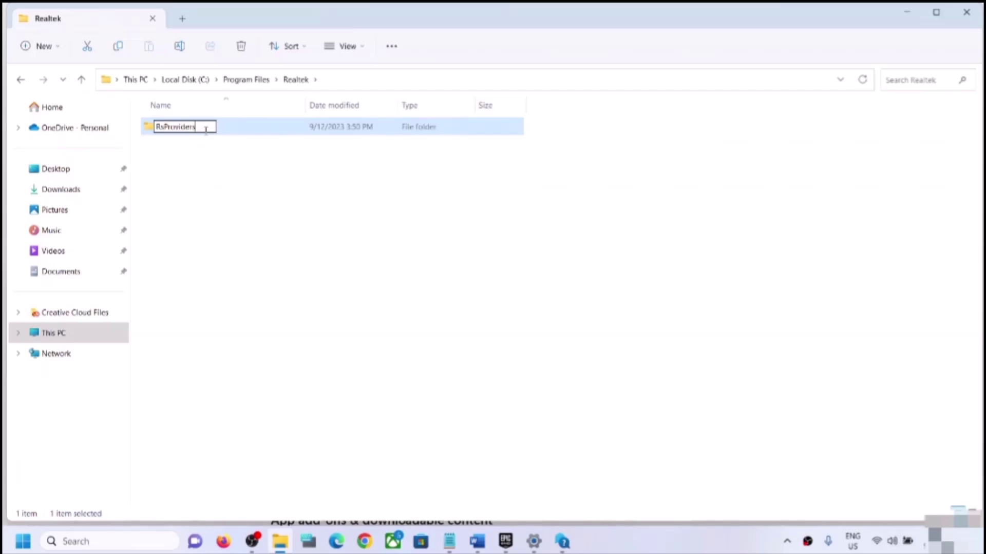
type(".old")
left_click(323, 222)
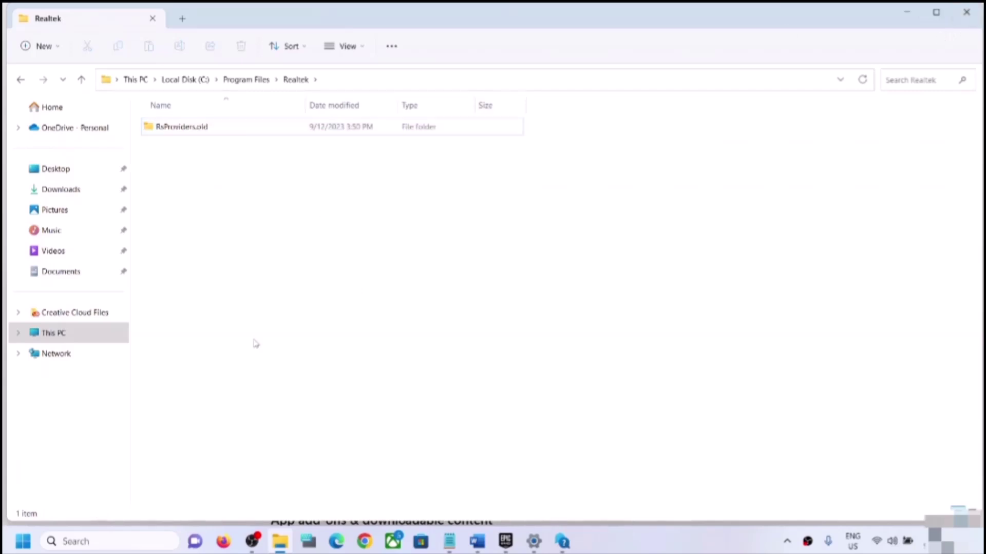
left_click(966, 12)
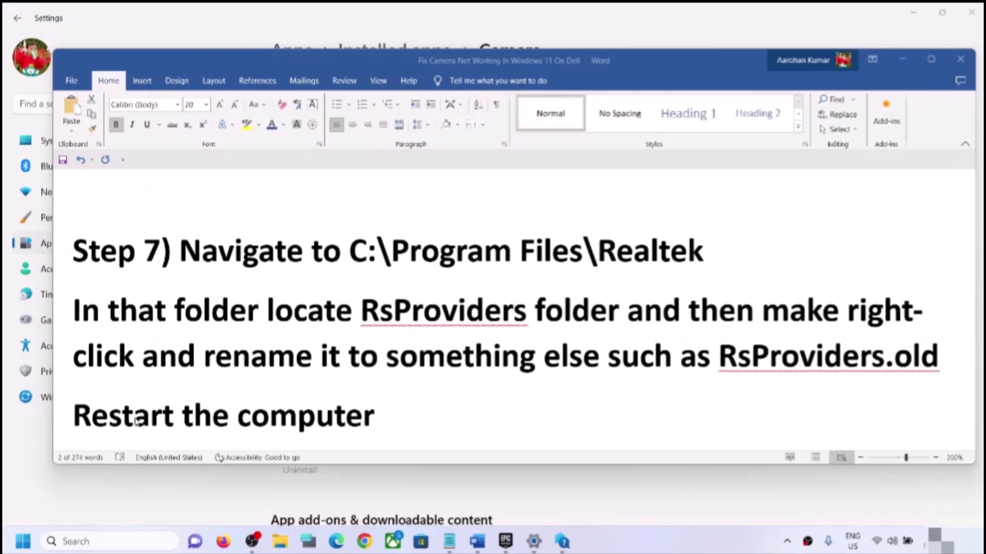
Open and dismiss the Start menu, and highlight the Step 7 words about renaming the folder in the Word document.
key("super")
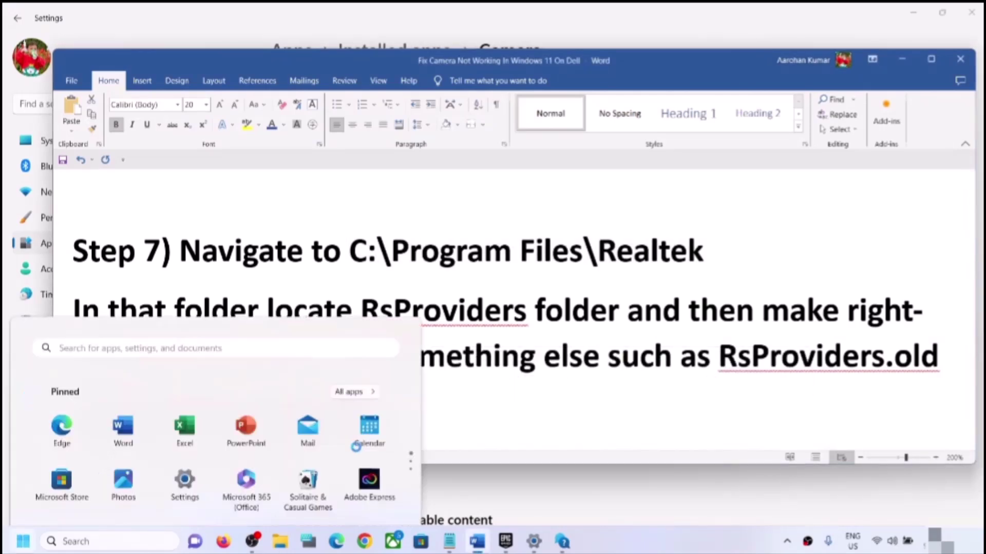
left_click(375, 497)
left_click(362, 469)
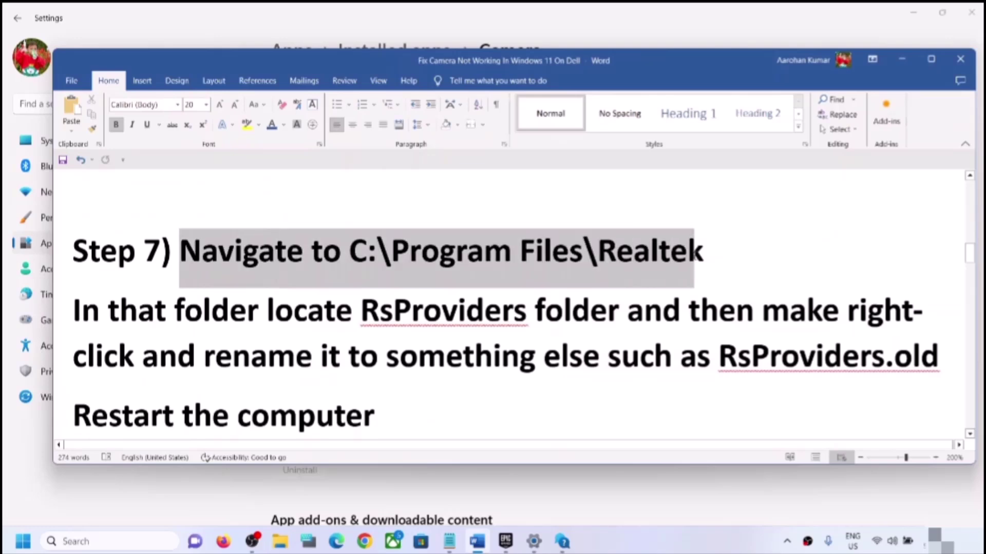
left_click_drag(143, 356, 418, 355)
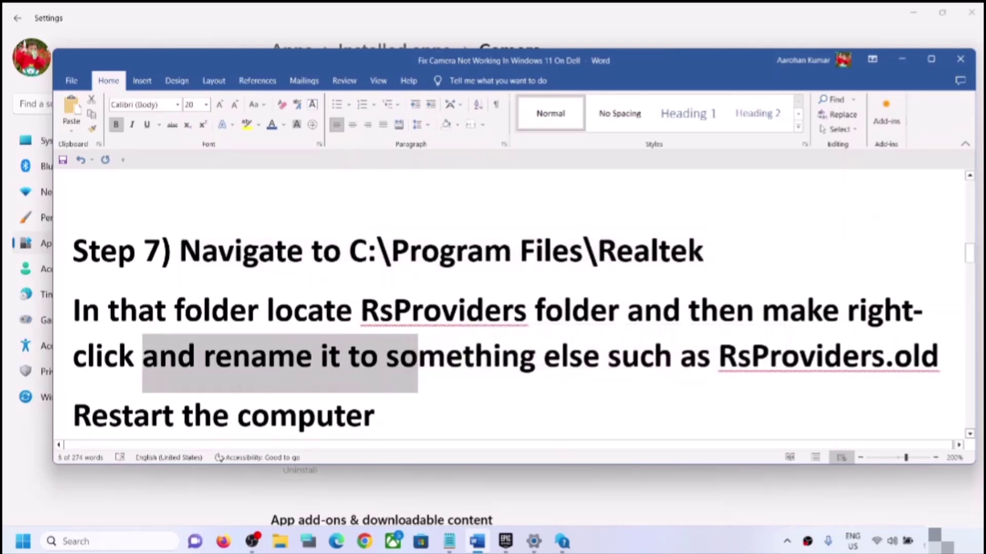
Highlight "MSI laptop" and "few model numbers" in Step 8 of the document.
scroll(238, 387, "down", 5)
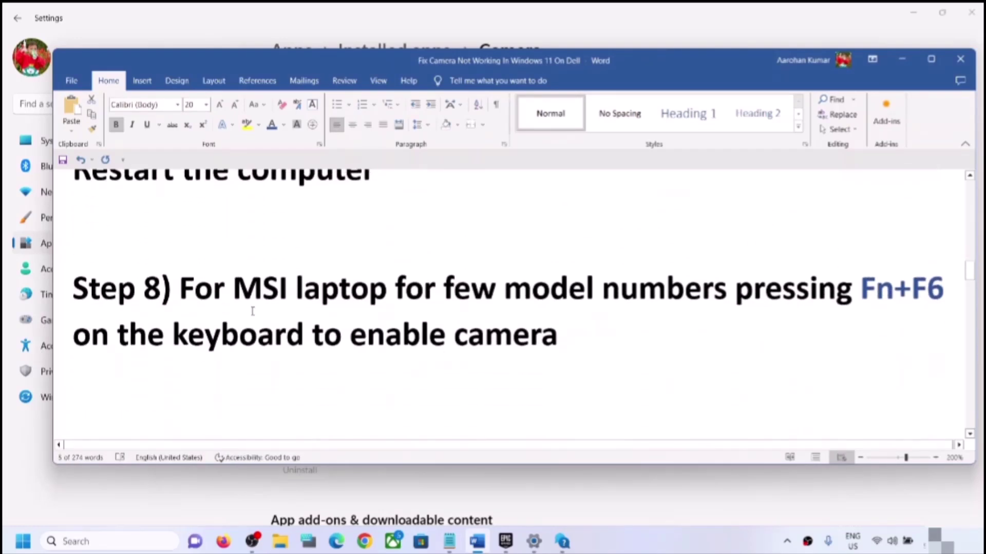
left_click_drag(232, 290, 735, 290)
left_click(477, 315)
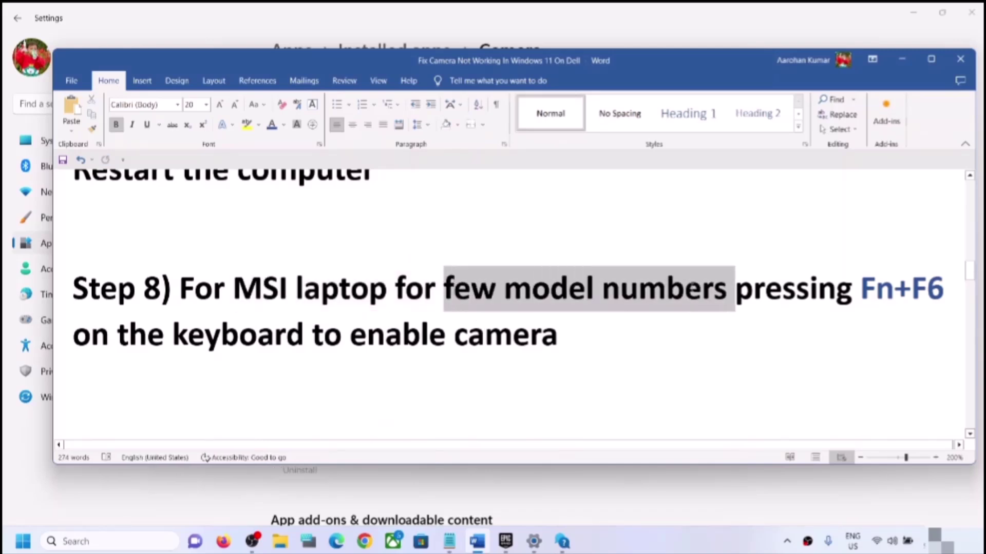
left_click_drag(321, 291, 232, 290)
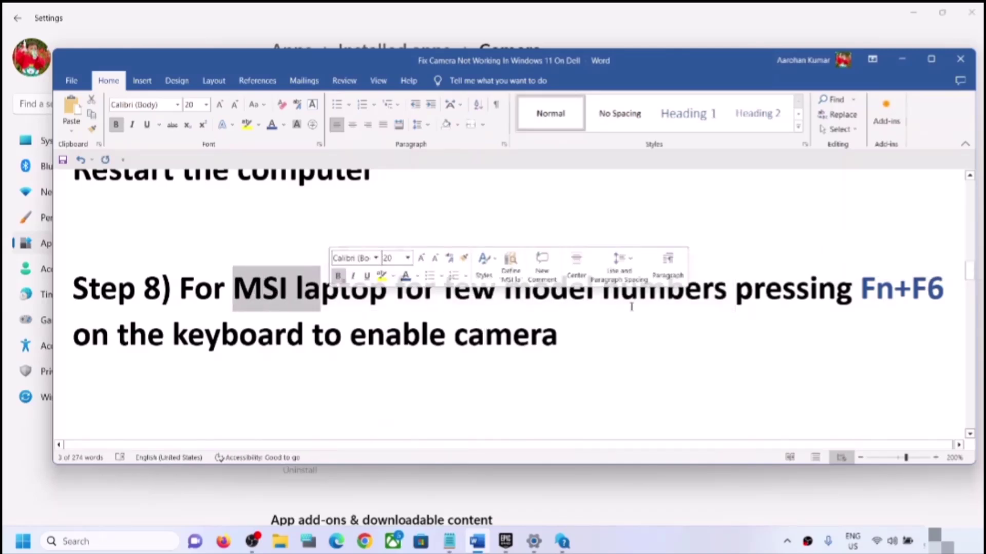
left_click(639, 291)
left_click_drag(445, 290, 734, 291)
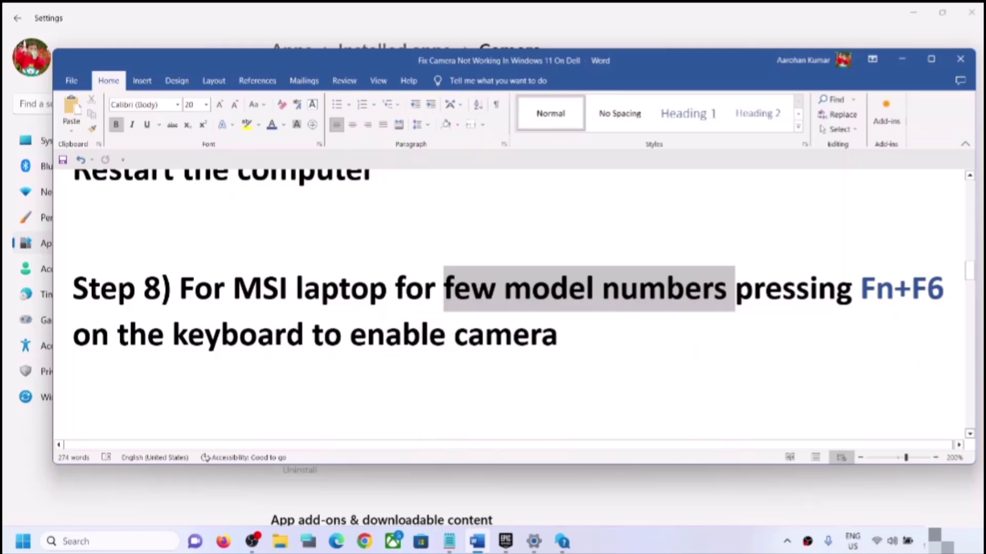
Highlight the Step 8 text "Fn+F6 on the keyboard to enable camera", and reselect only "Fn+F6".
left_click(869, 322)
left_click_drag(861, 288, 562, 341)
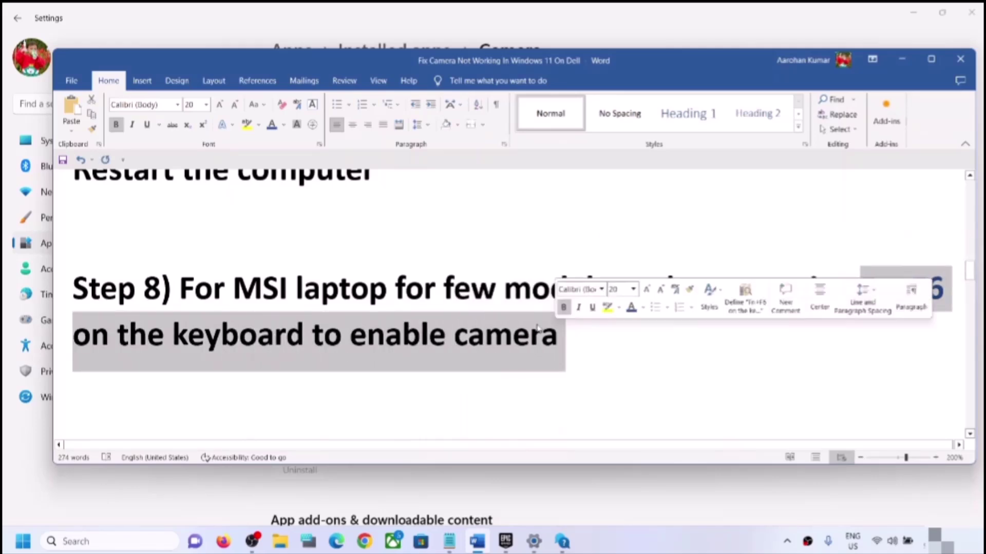
left_click(367, 352)
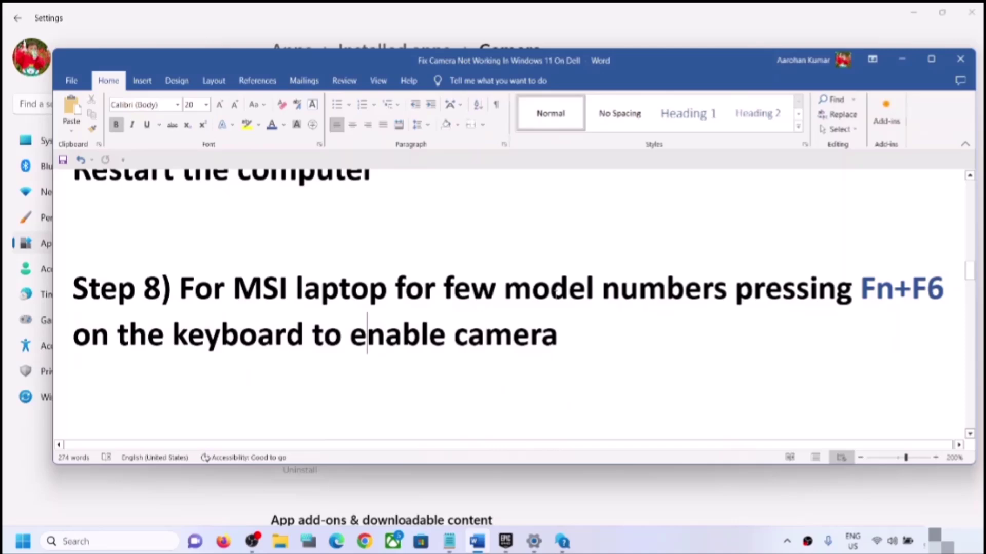
left_click_drag(862, 285, 950, 290)
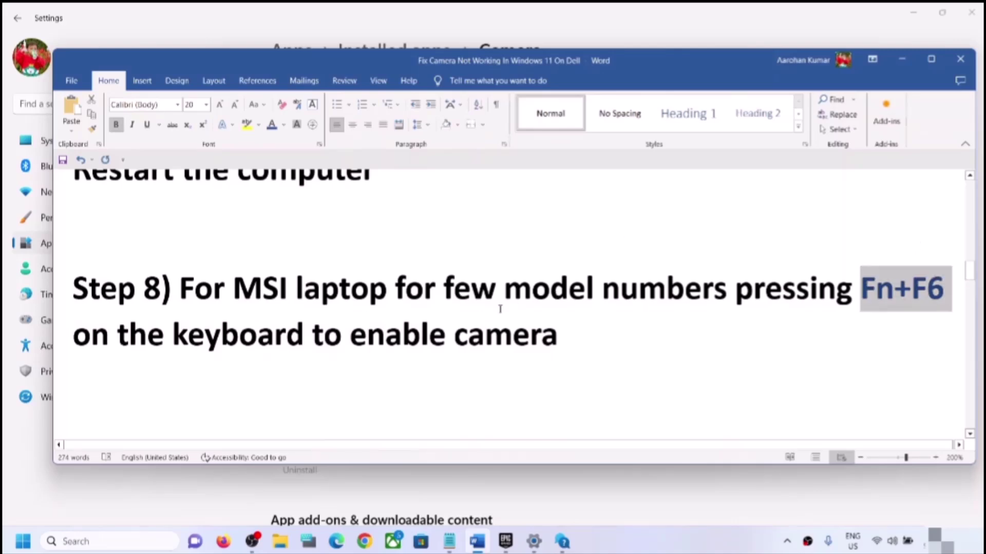
Highlight the Step 9 text about Asus computers and its camera shortcut "F10".
scroll(500, 308, "down", 3)
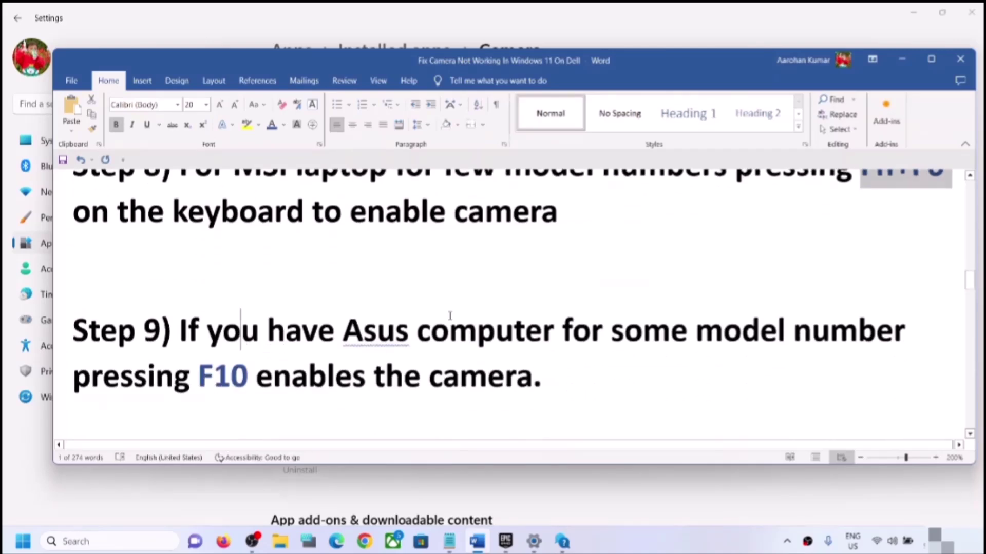
left_click_drag(208, 333, 537, 380)
left_click(611, 331)
left_click(198, 377)
left_click(215, 405)
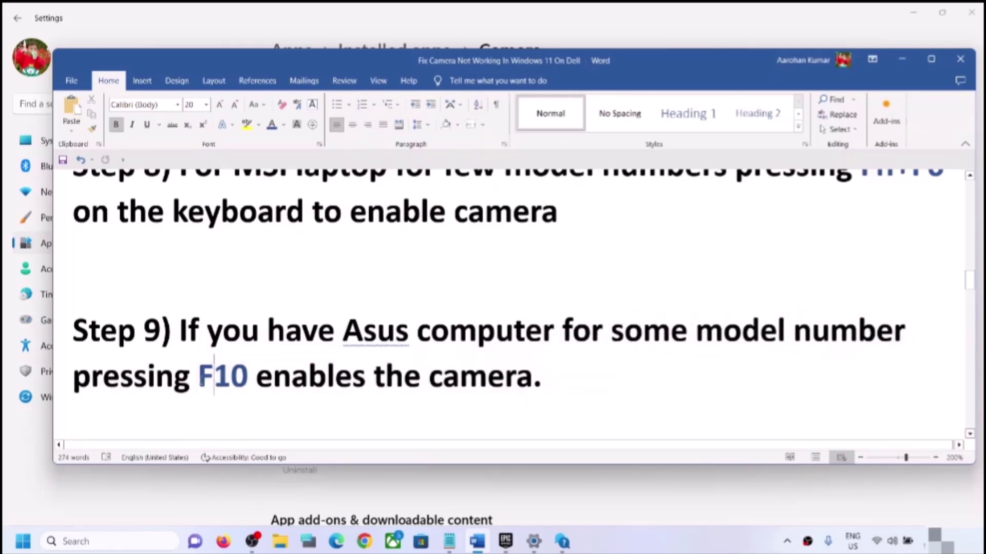
left_click_drag(198, 377, 291, 380)
left_click(250, 379)
Highlight the words about some HP laptops at the start of Step 10.
scroll(252, 389, "down", 5)
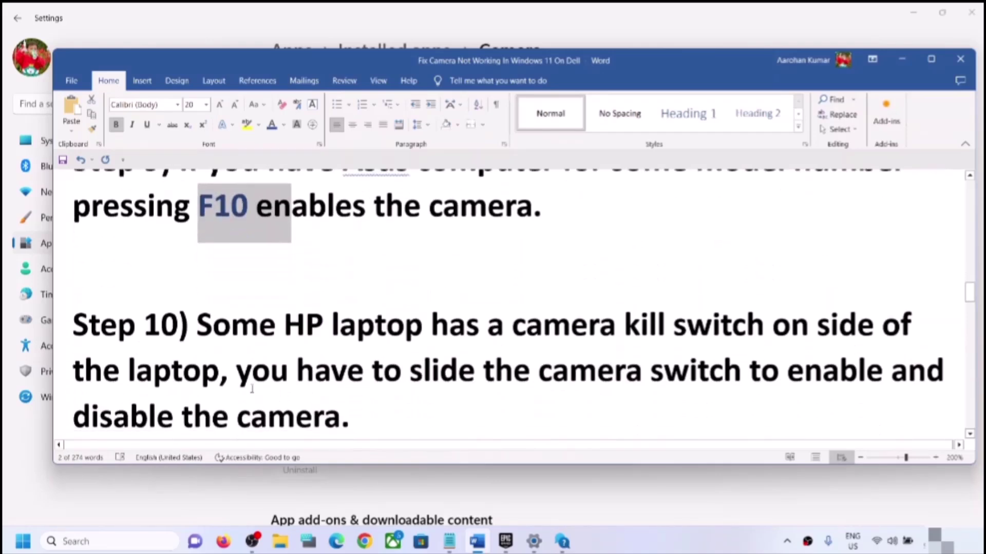
scroll(252, 388, "up", 1)
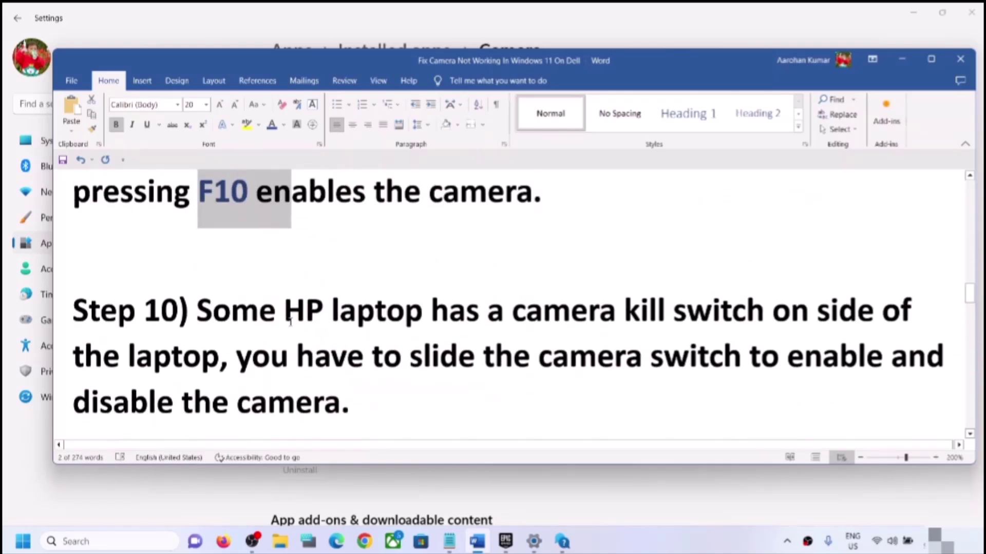
left_click_drag(285, 313, 512, 313)
left_click(375, 347)
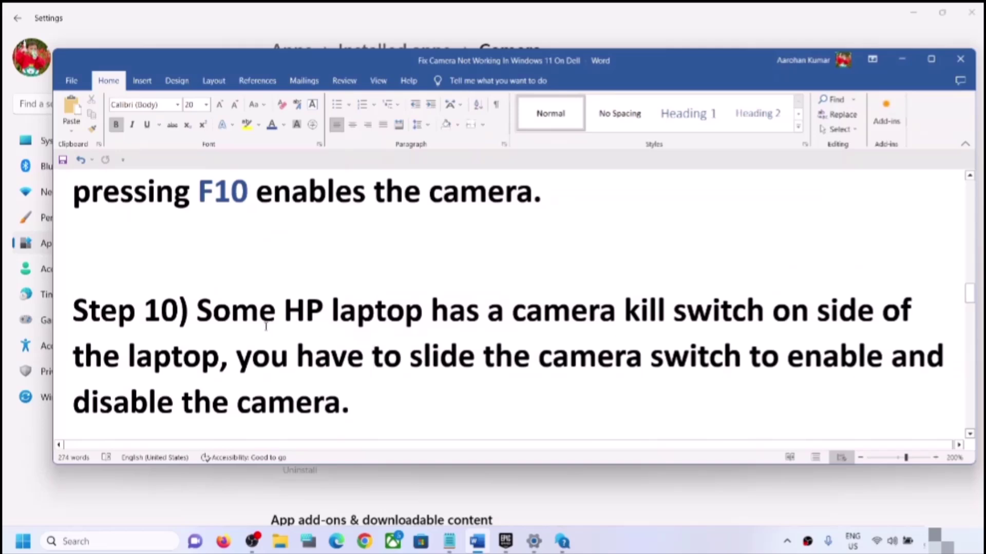
left_click_drag(221, 313, 430, 311)
left_click(512, 354)
Highlight "camera kill switch on side of the laptop" in Step 10, and reselect only "camera kill switch".
left_click_drag(512, 314, 229, 353)
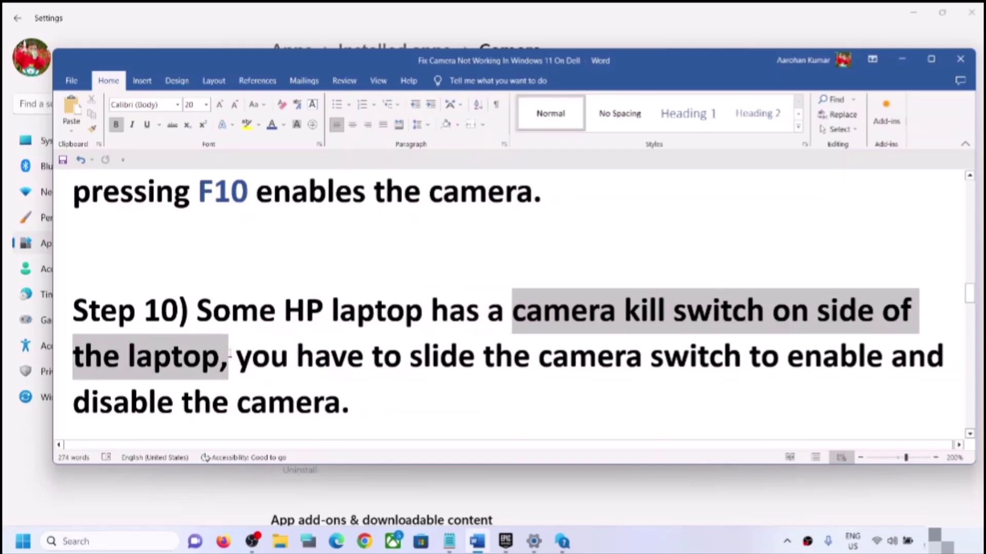
left_click(576, 386)
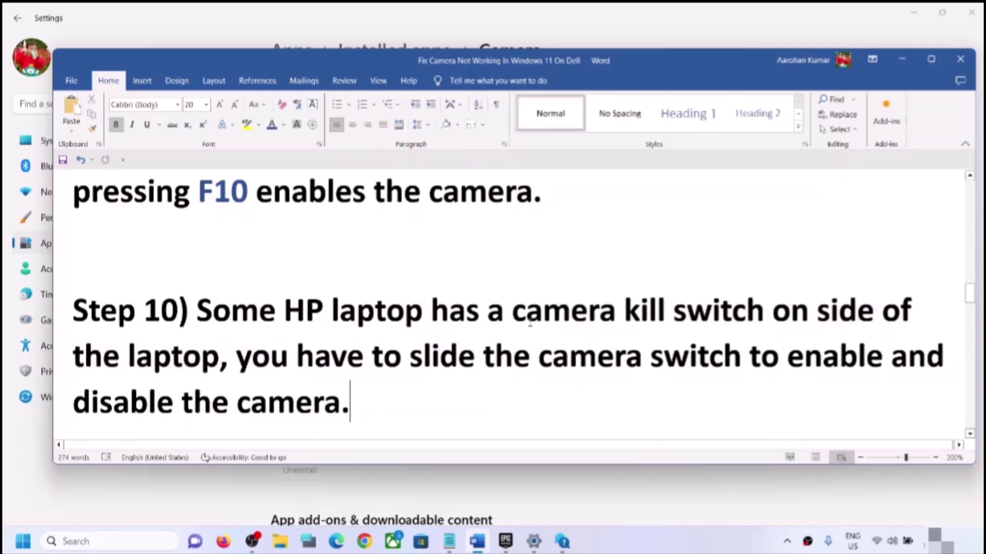
left_click_drag(512, 314, 754, 314)
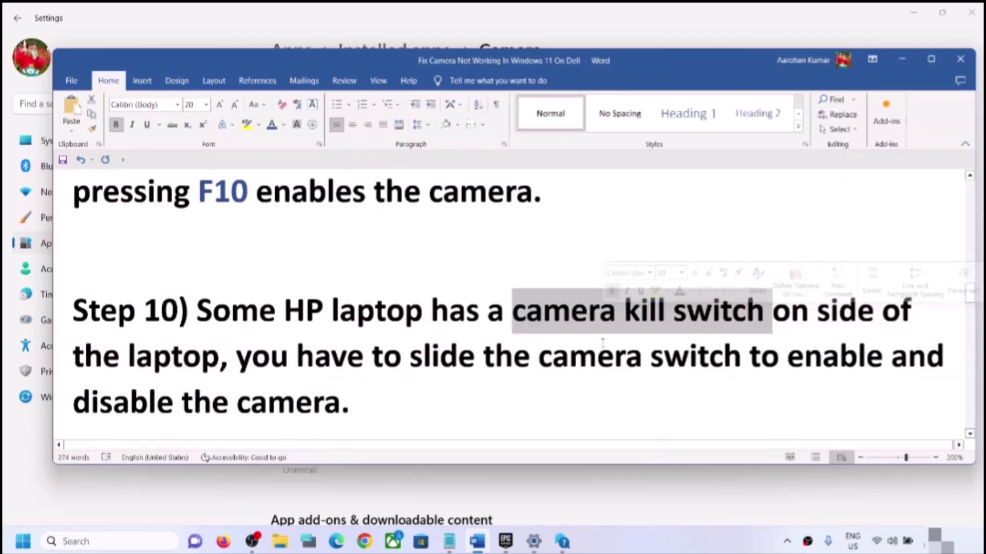
left_click(596, 355)
left_click_drag(513, 314, 771, 314)
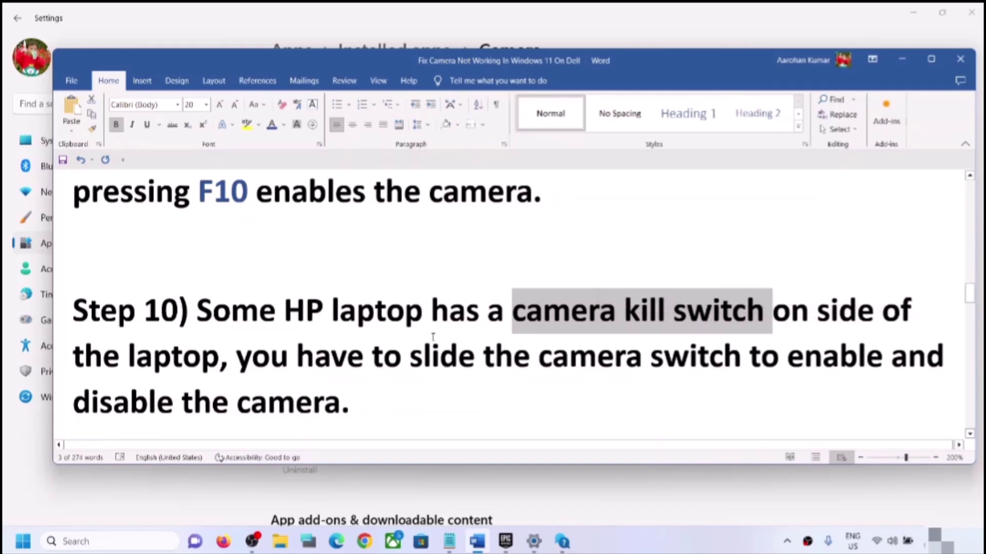
Highlight the Step 10 instructions about sliding the camera kill switch to enable and disable the camera.
left_click(562, 328)
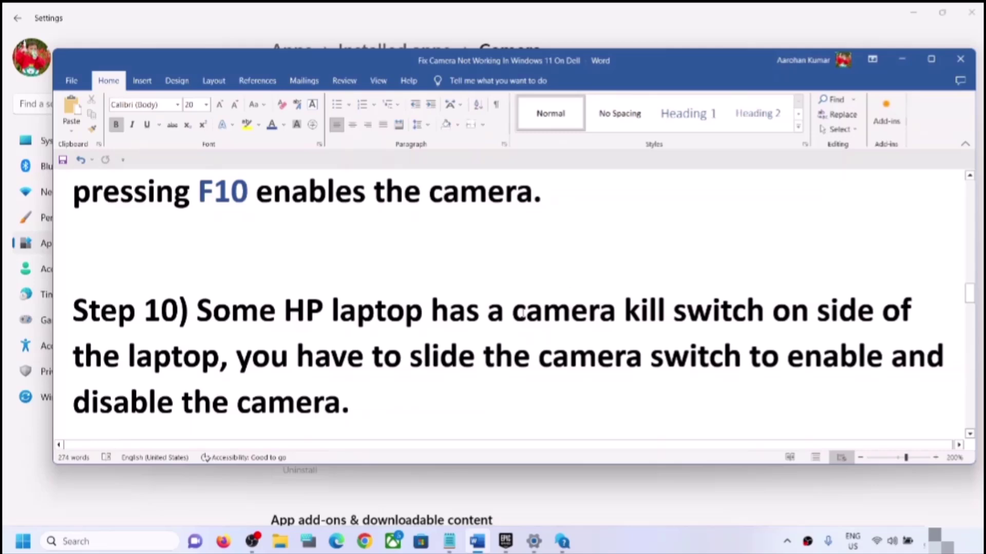
left_click_drag(518, 315, 809, 318)
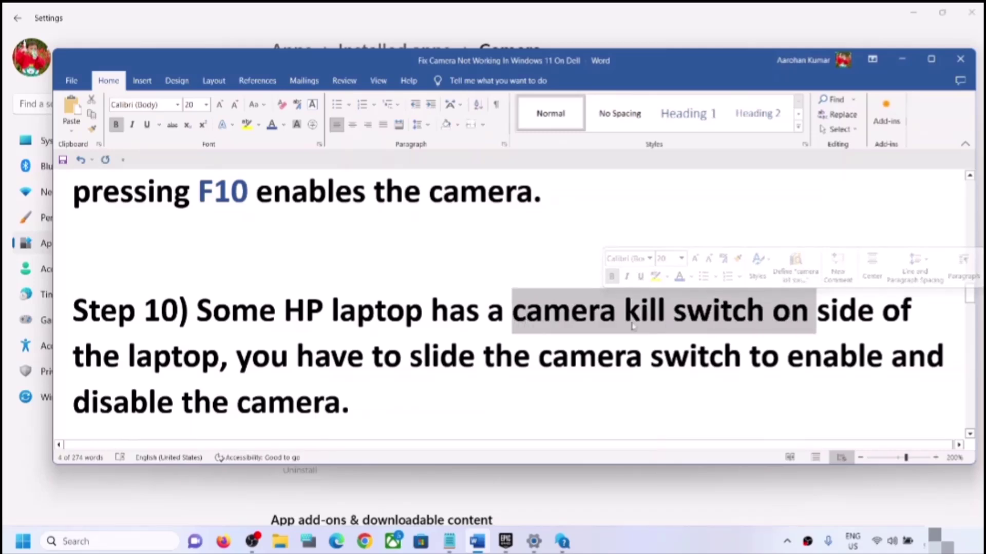
left_click_drag(373, 357, 688, 357)
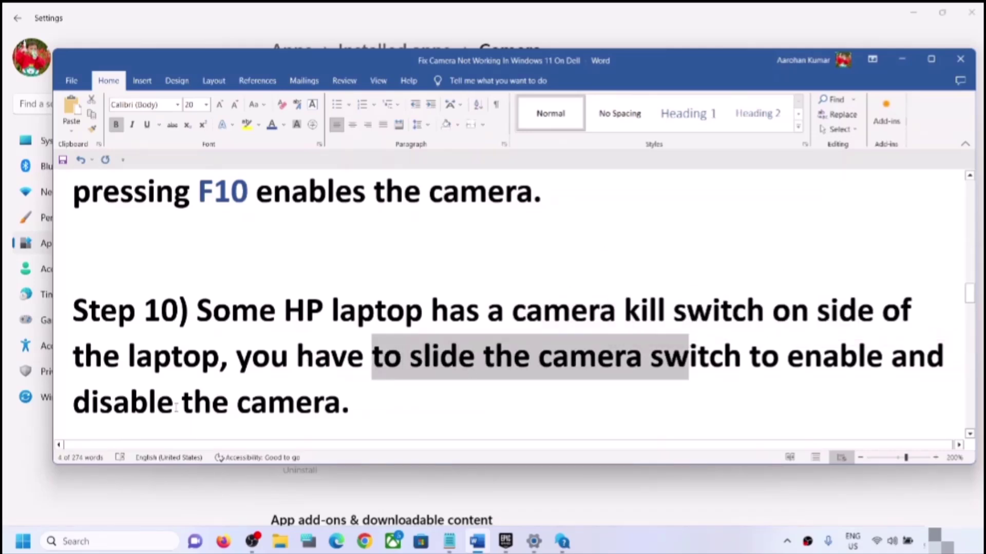
left_click_drag(131, 402, 340, 402)
Highlight the "F8" shortcut for Lenovo computers in Step 11.
scroll(267, 369, "down", 2)
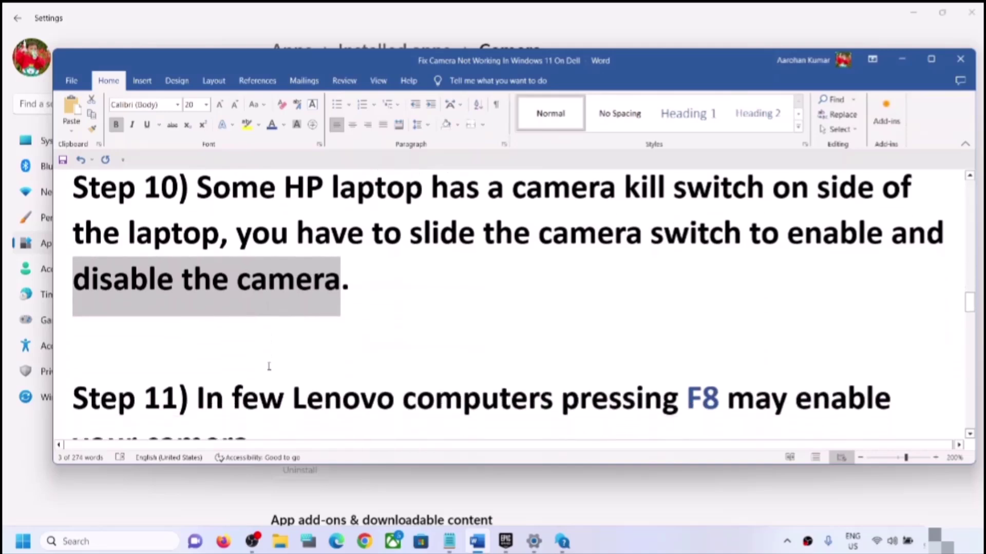
scroll(269, 366, "down", 1)
left_click_drag(301, 339, 721, 337)
left_click(250, 383)
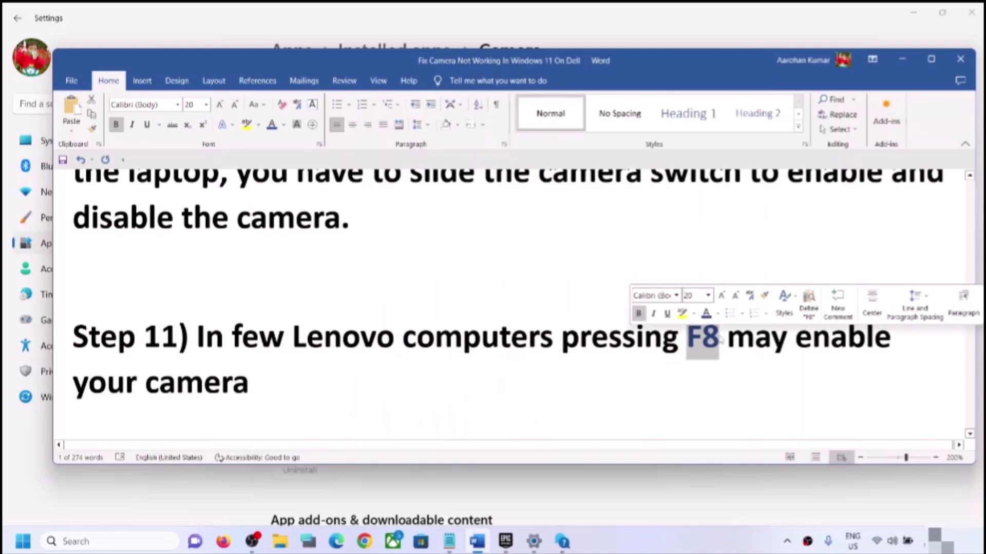
Highlight the Step 12 text "Update camera driver from device manager".
scroll(362, 354, "down", 3)
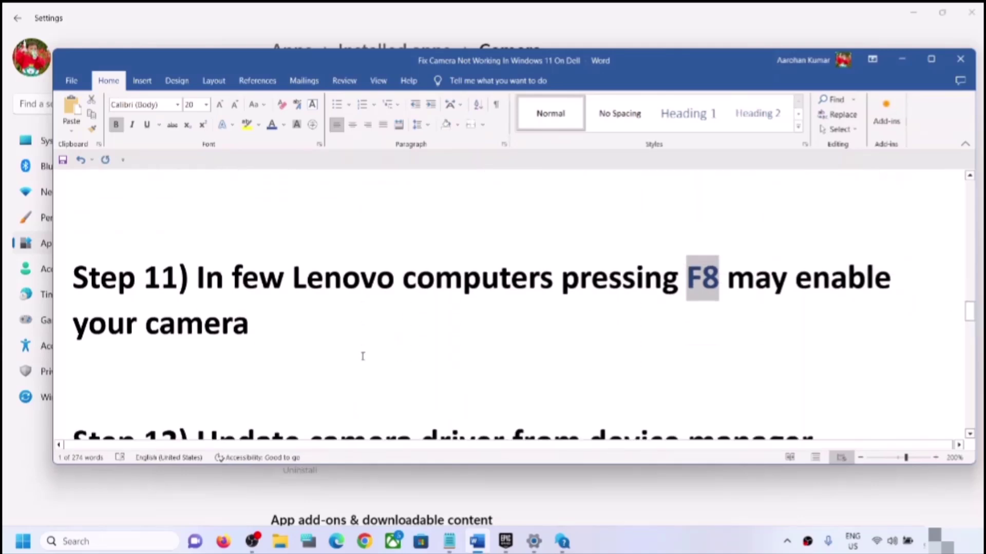
scroll(310, 362, "up", 1)
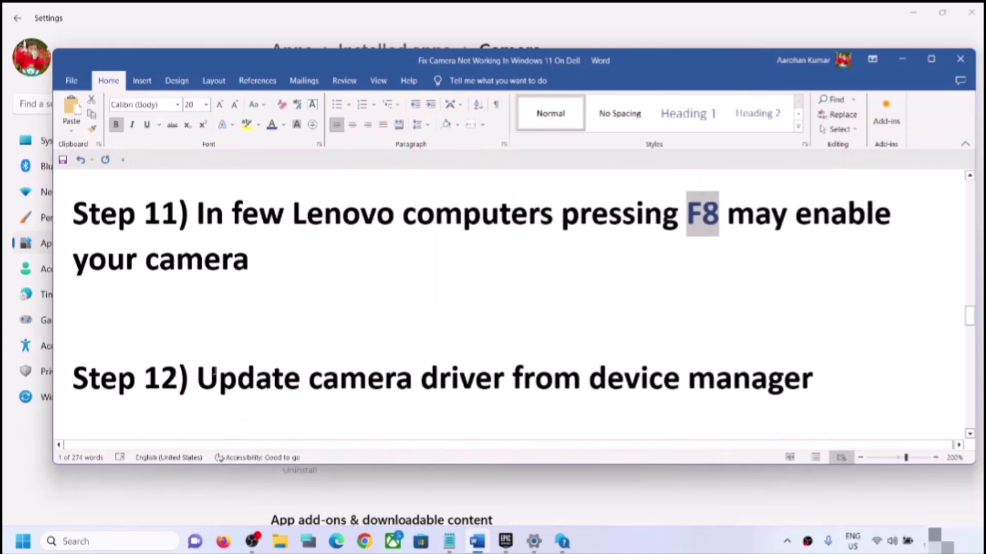
left_click_drag(197, 378, 812, 378)
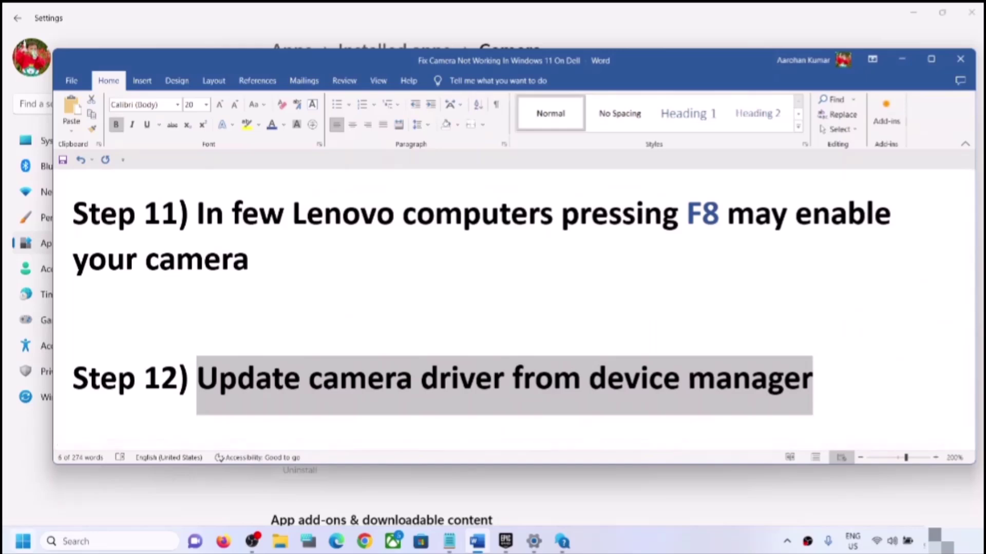
Open Device Manager and select the HP TrueVision HD Camera under Cameras.
key("super+x")
left_click(61, 260)
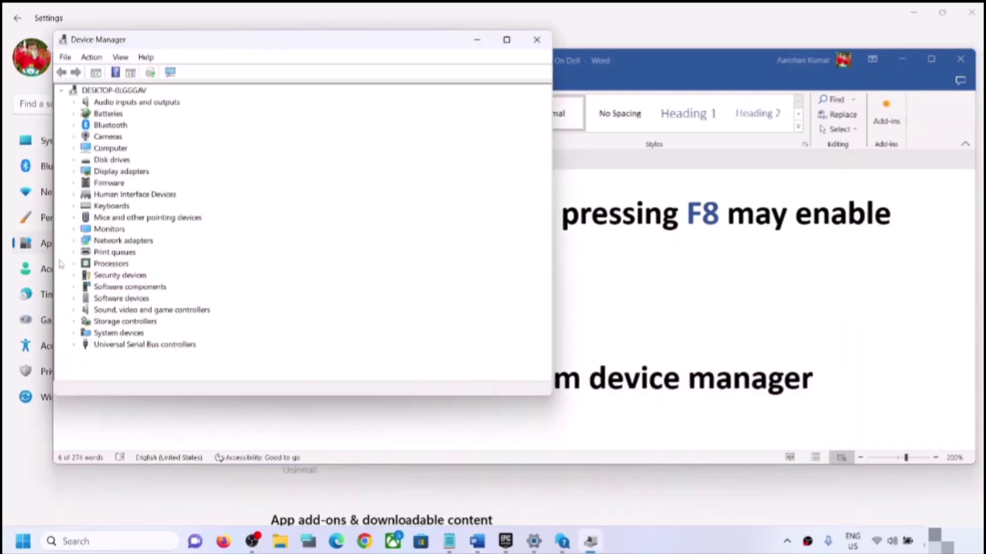
left_click(76, 137)
left_click(129, 149)
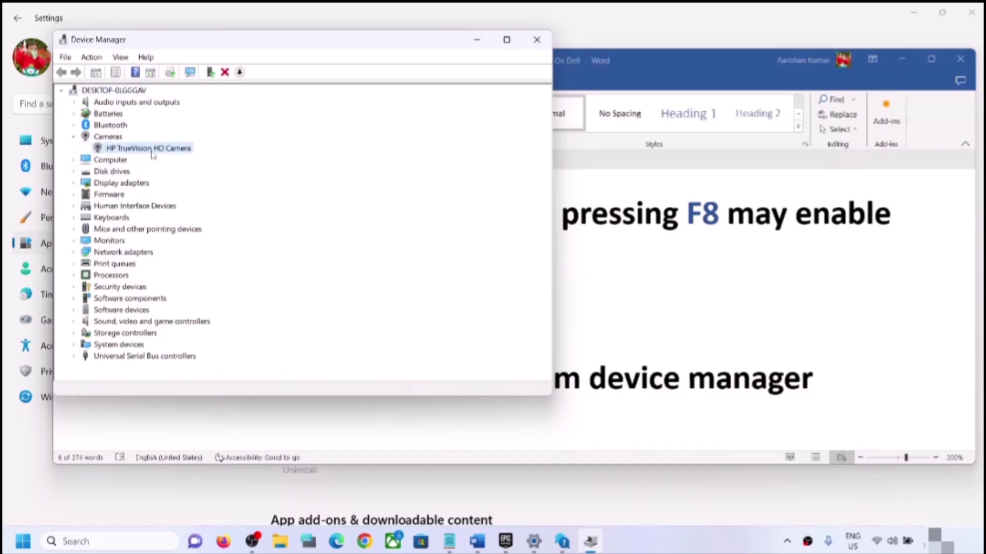
Start a driver update for the HP TrueVision HD Camera and search automatically for drivers.
right_click(153, 152)
left_click(202, 158)
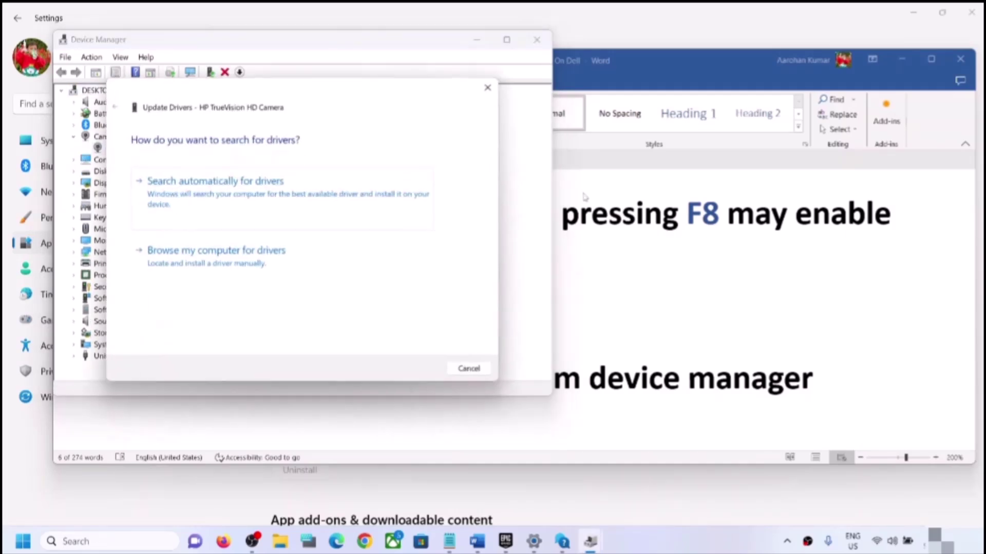
left_click(224, 200)
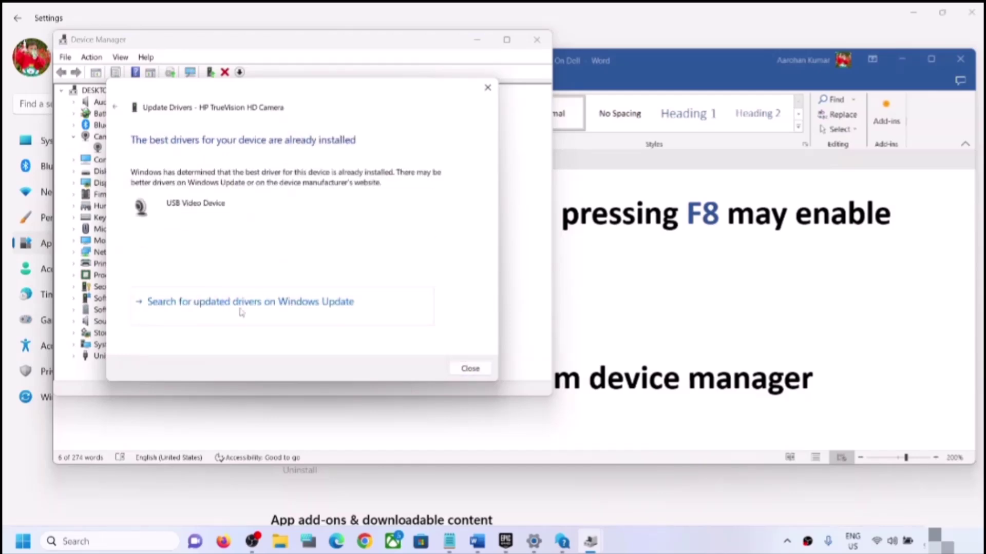
Search for updated camera drivers on Windows Update and close the Settings window.
left_click(258, 304)
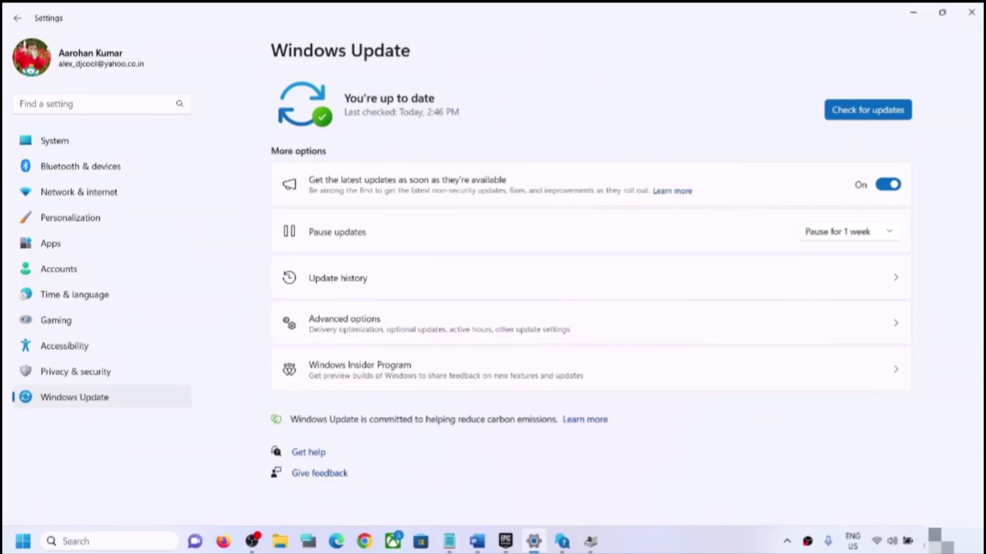
left_click(972, 19)
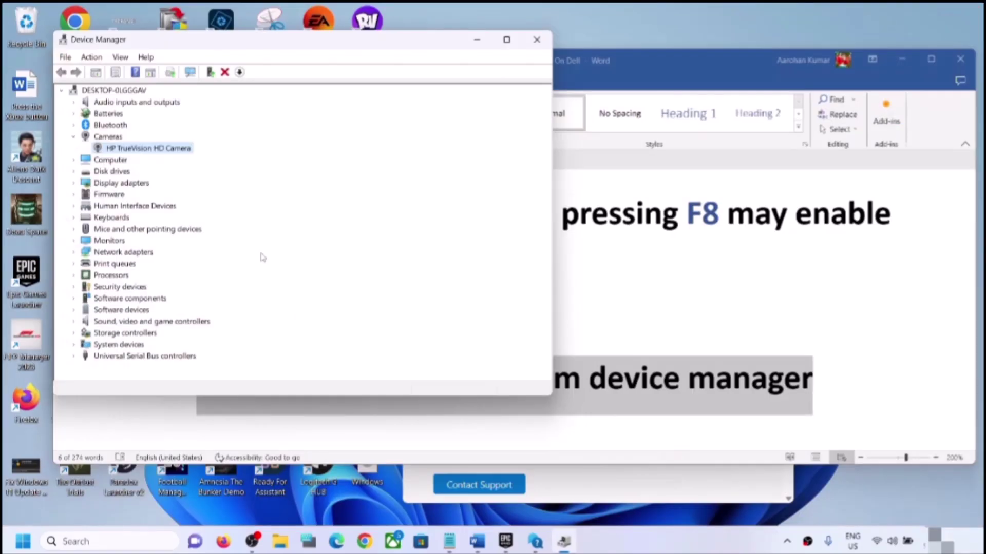
Browse this computer's available drivers for the HP TrueVision HD Camera, pick USB Video Device, cancel the update and close Device Manager.
right_click(148, 152)
left_click(191, 159)
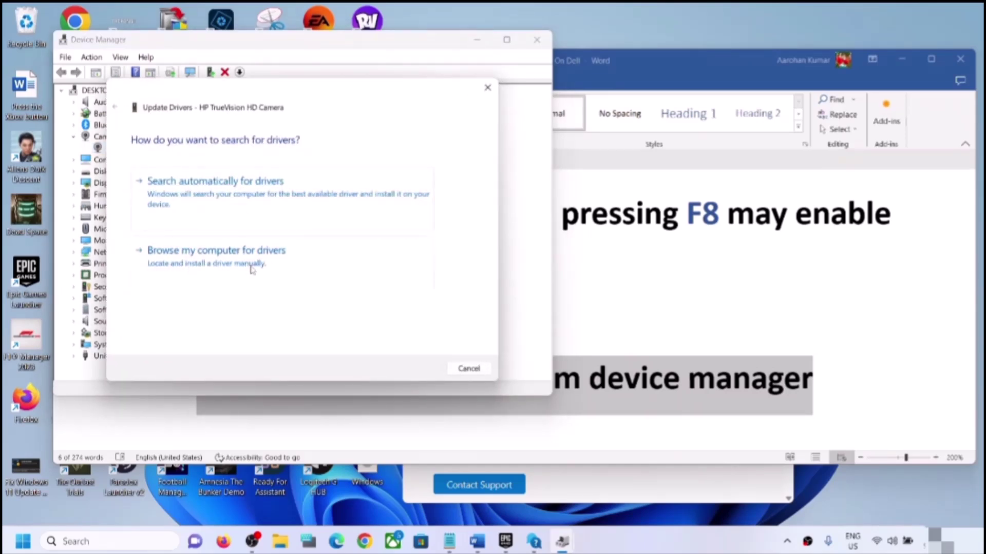
left_click(252, 269)
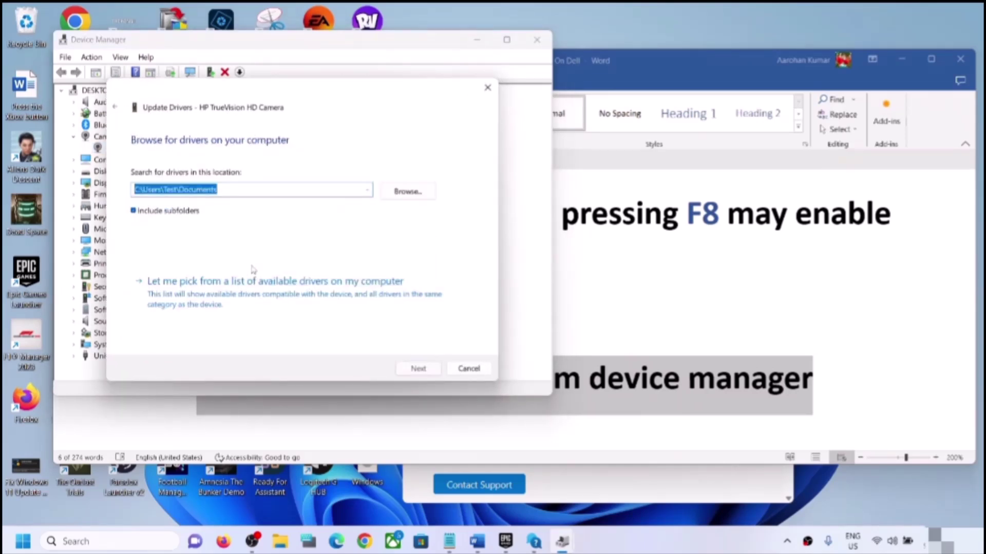
left_click(218, 302)
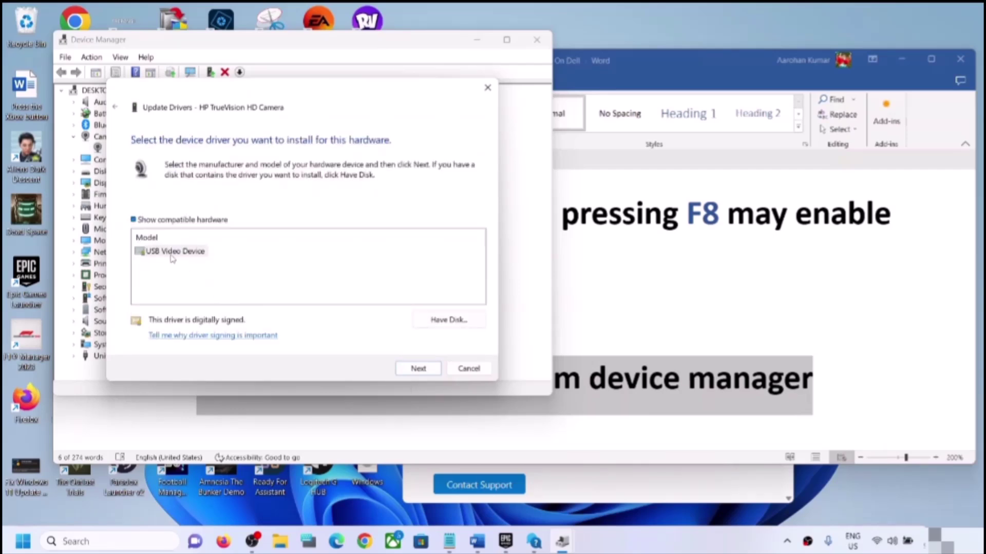
left_click(172, 257)
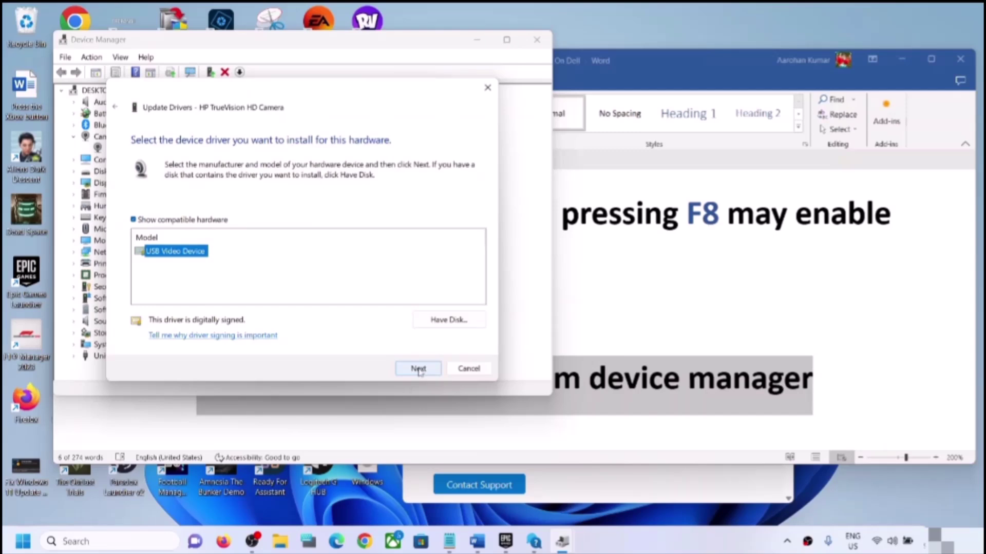
left_click(468, 368)
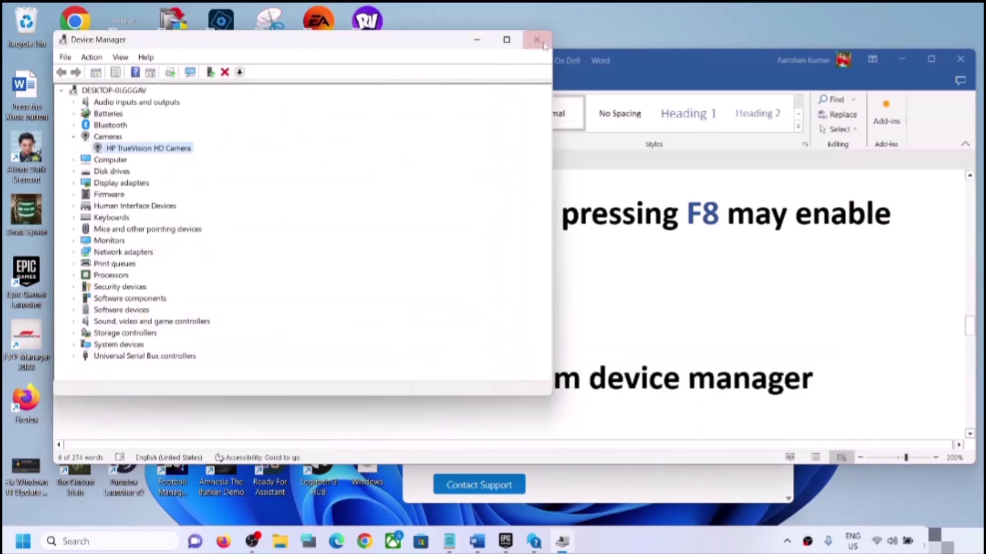
left_click(537, 40)
Highlight the Step 13 text "Update camera driver from system manufacturer's website" and the Dell, HP and Lenovo support links.
scroll(329, 280, "down", 5)
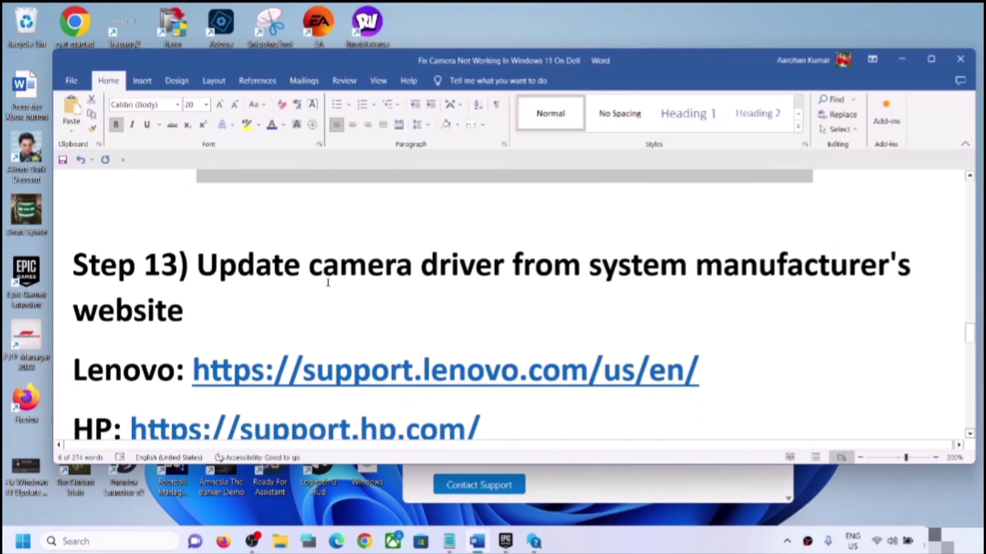
left_click_drag(208, 242, 186, 294)
scroll(286, 326, "down", 3)
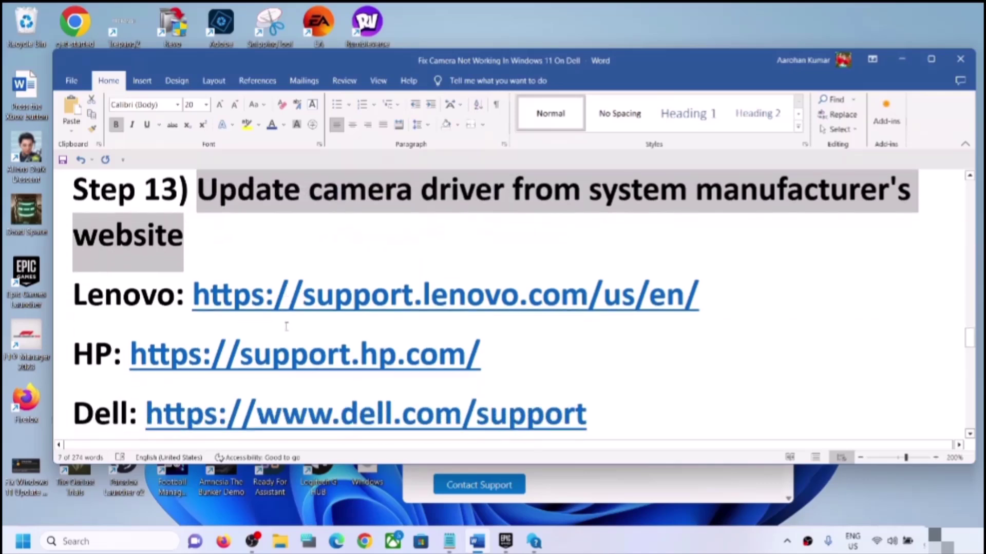
left_click_drag(146, 354, 545, 357)
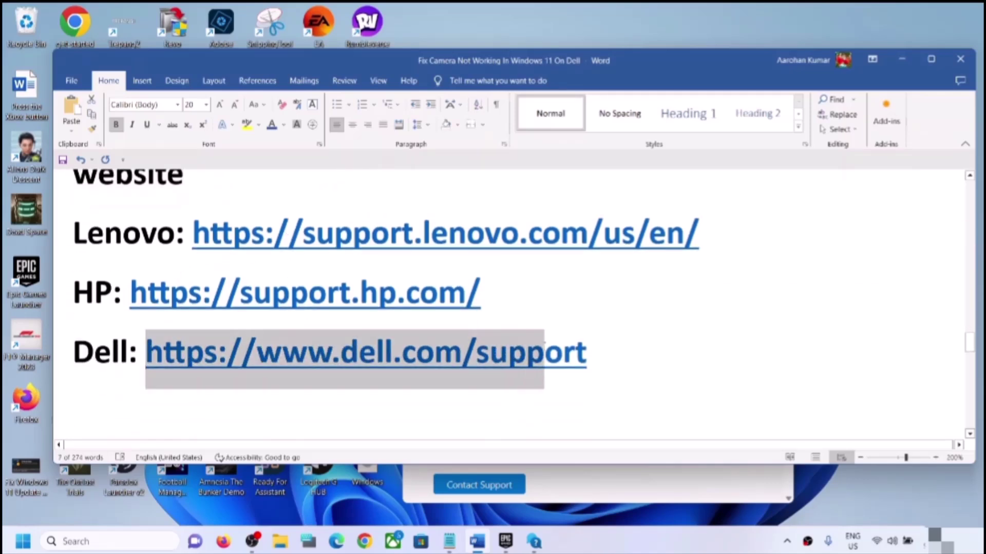
left_click_drag(130, 295, 516, 296)
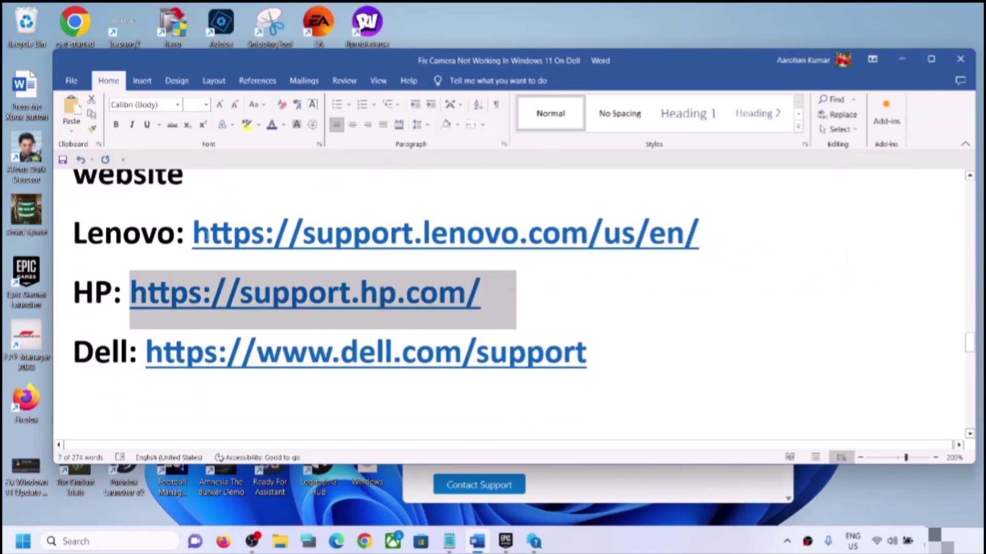
left_click_drag(210, 235, 603, 236)
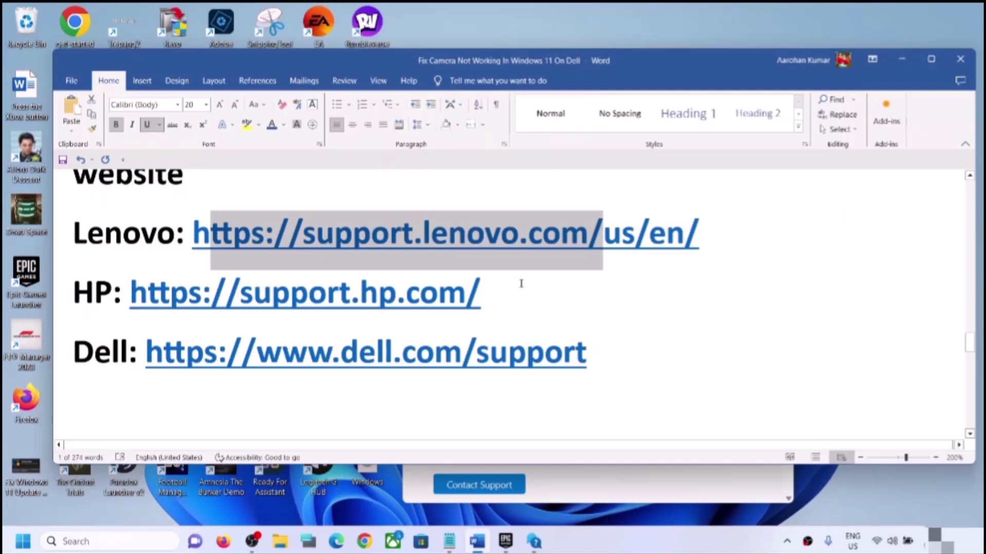
left_click(742, 229)
left_click_drag(741, 229, 193, 234)
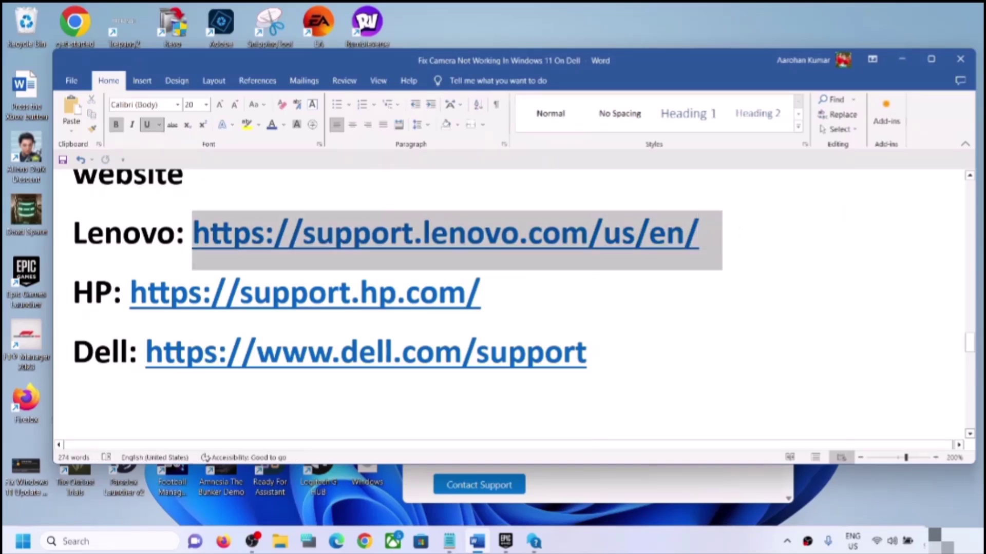
Open the Lenovo support link from the document and go to PC support.
left_click(301, 232, "ctrl")
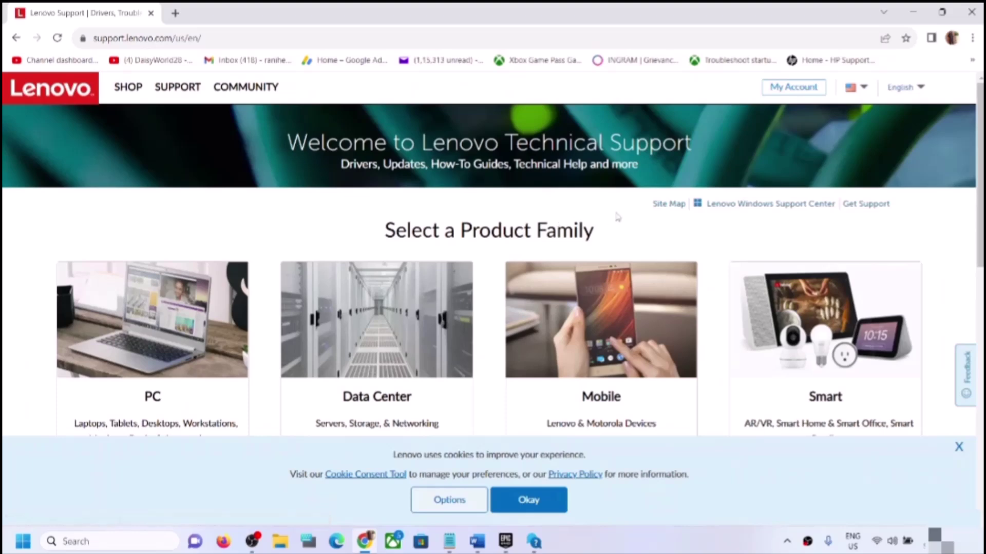
scroll(664, 215, "down", 3)
scroll(667, 216, "up", 1)
scroll(671, 220, "down", 3)
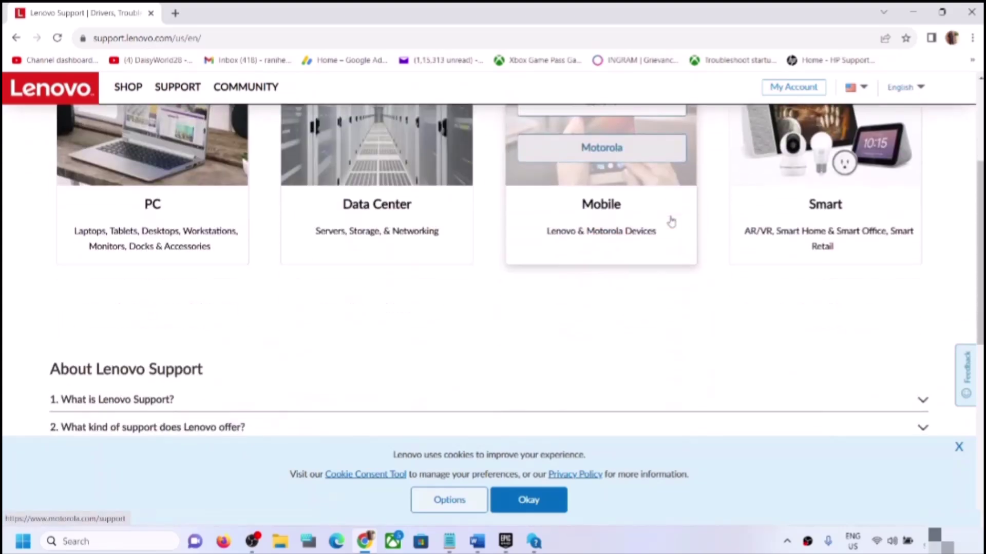
scroll(156, 154, "up", 1)
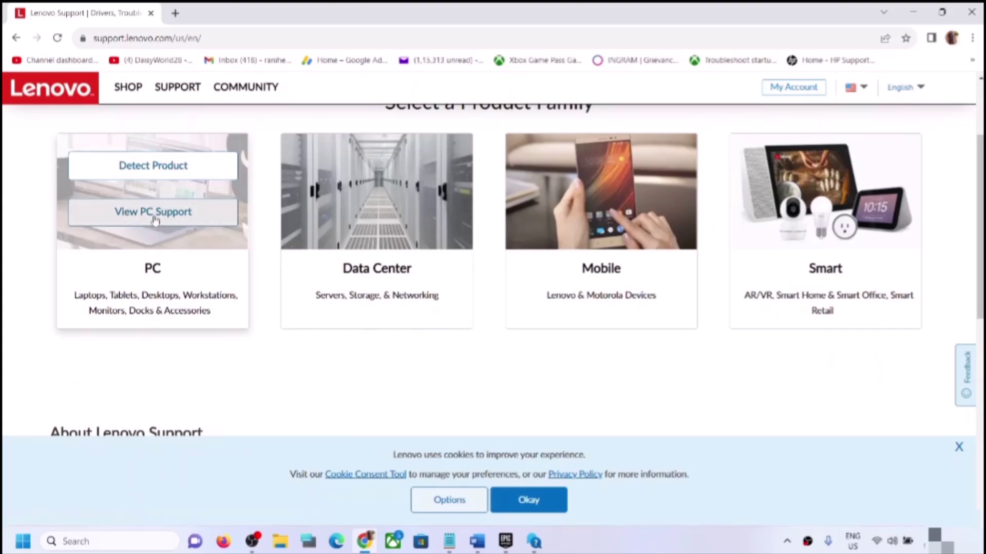
left_click(154, 215)
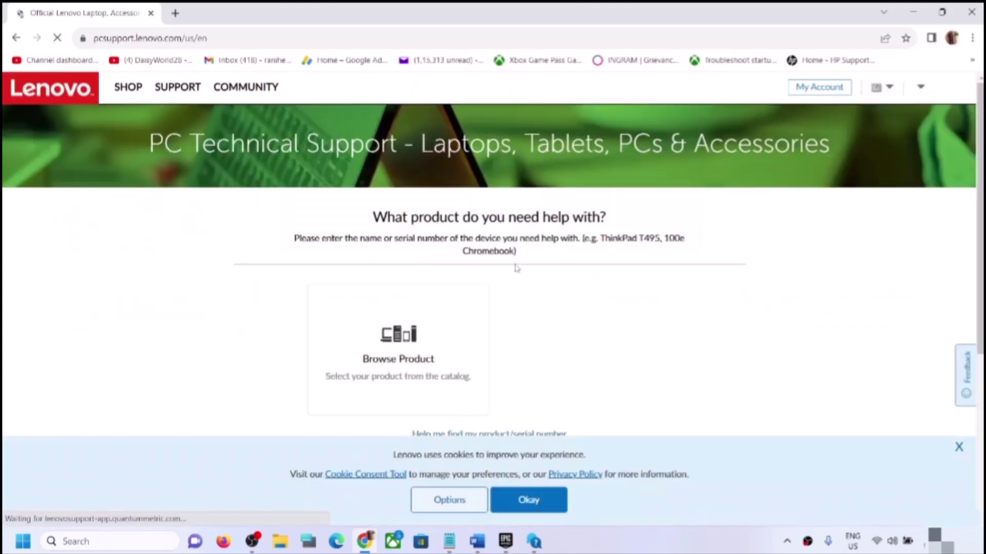
Browse the product catalog for Laptops, 10 Series laptops (Lenovo), and choose the 10w (Type 82ST, 82SU) Laptop.
scroll(402, 315, "down", 1)
scroll(577, 222, "down", 3)
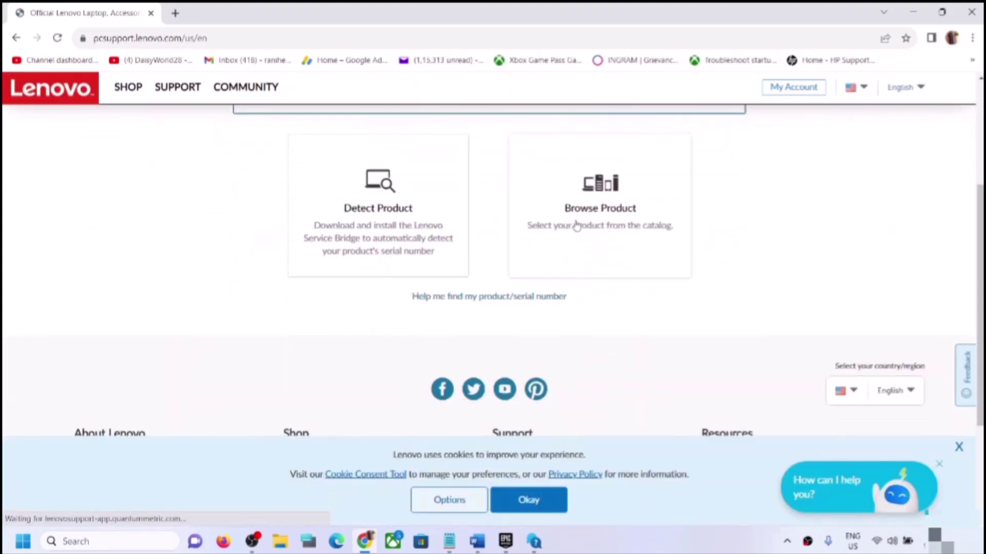
left_click(587, 209)
left_click(216, 185)
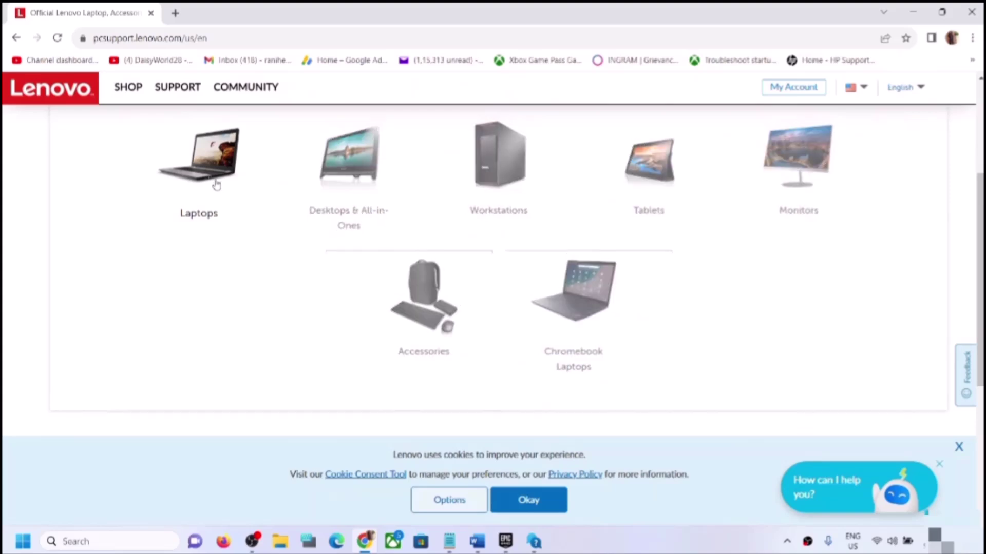
left_click(473, 276)
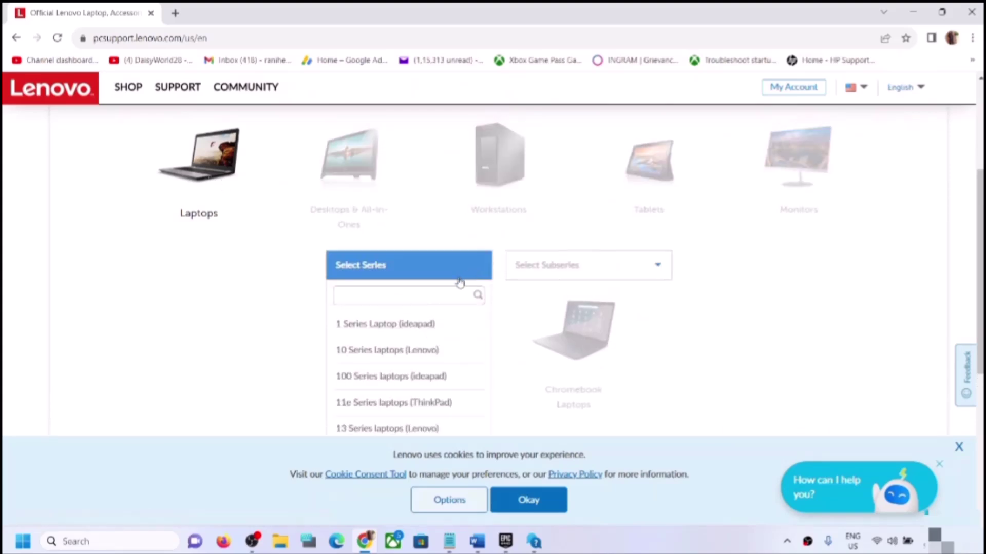
left_click(405, 351)
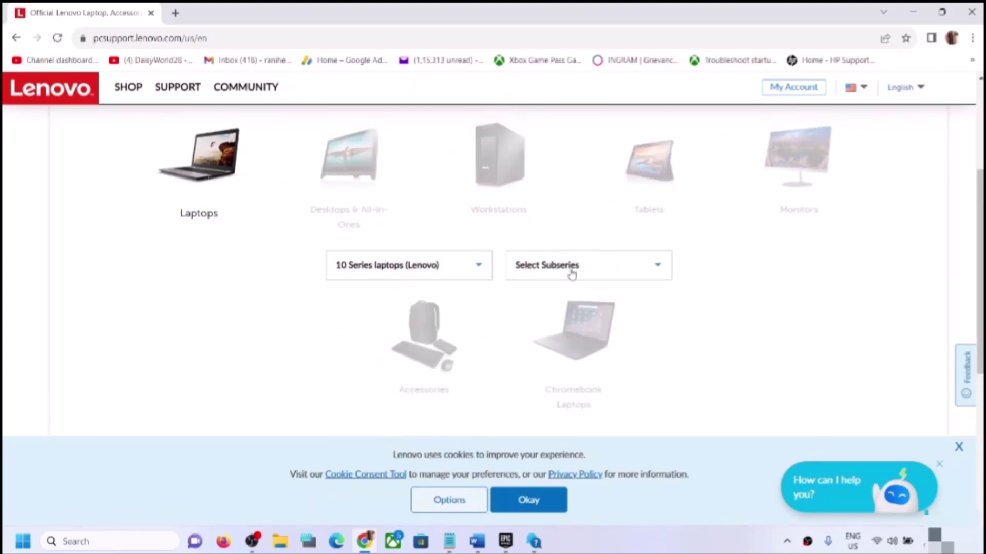
left_click(572, 273)
left_click(553, 332)
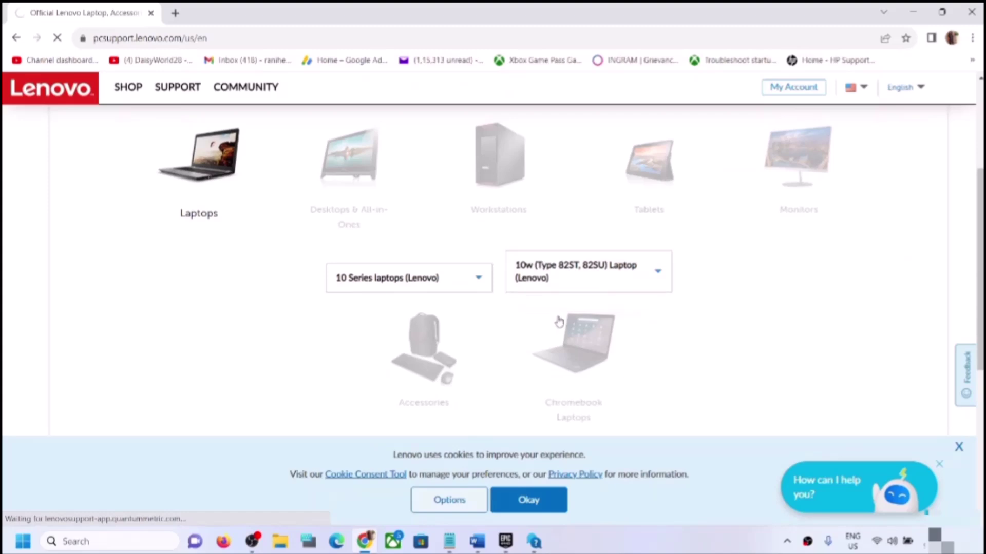
scroll(549, 341, "down", 3)
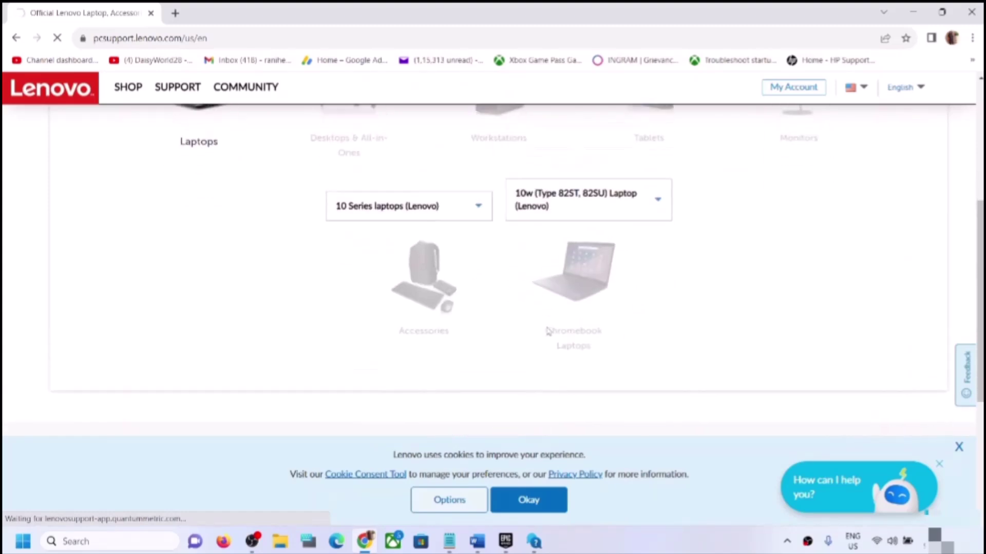
scroll(732, 323, "down", 5)
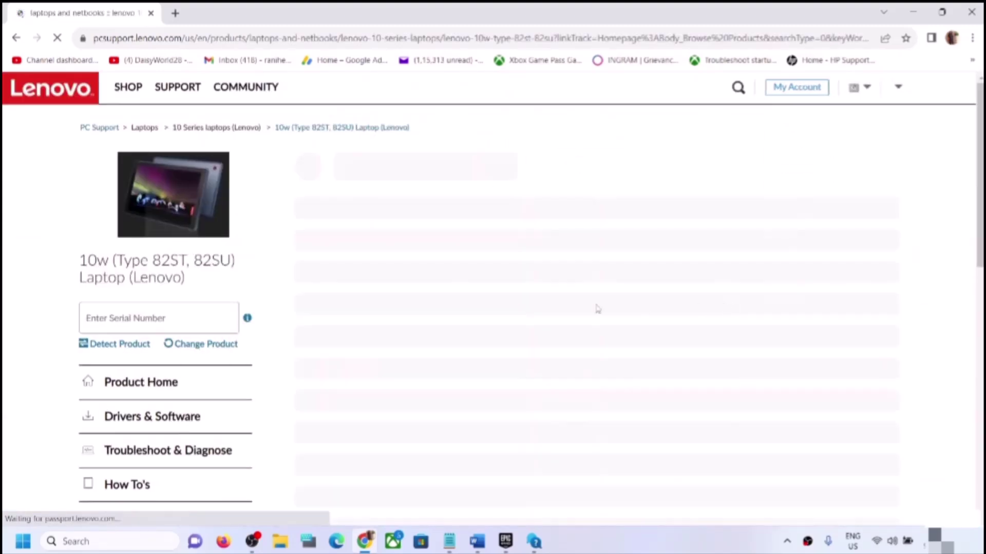
Open Drivers & Software for the 10w laptop and show the manual update driver list.
scroll(380, 319, "down", 4)
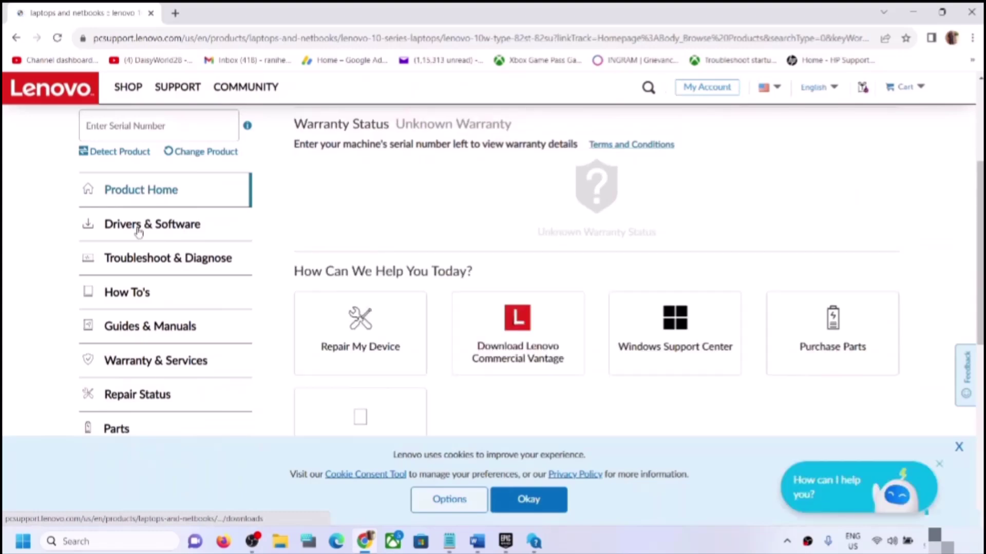
left_click(147, 225)
scroll(603, 278, "down", 4)
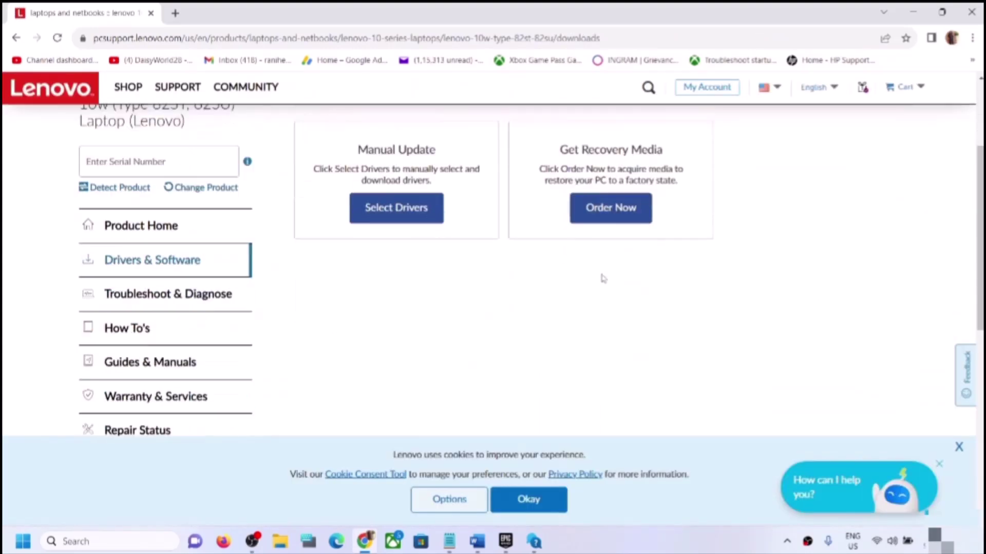
scroll(575, 262, "up", 3)
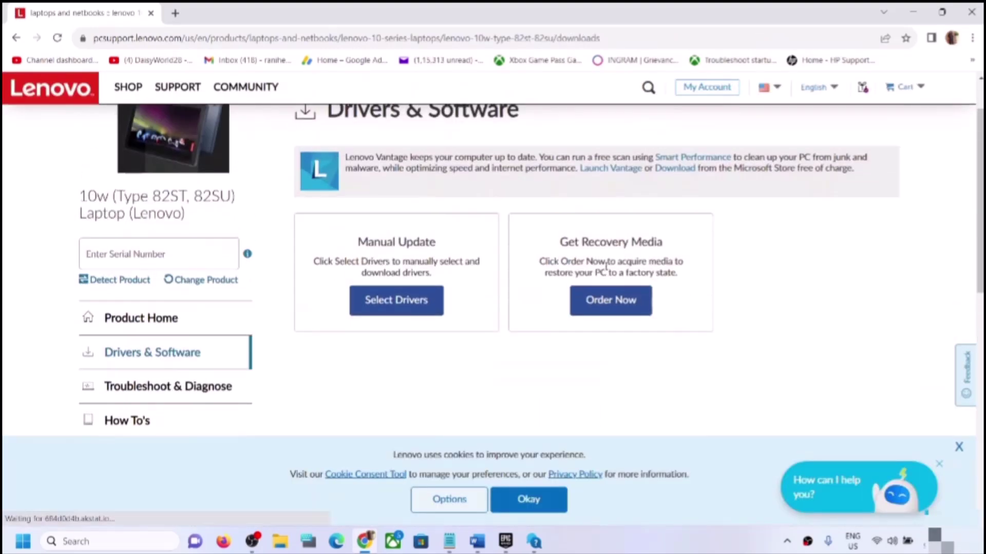
scroll(526, 244, "down", 2)
left_click(431, 235)
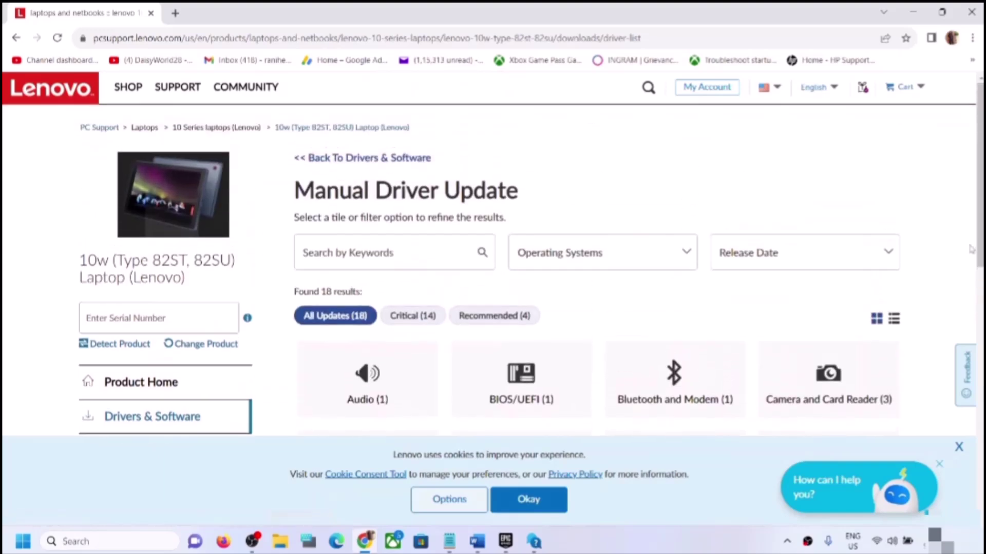
Open the Camera and Card Reader driver category and examine the available camera downloads.
scroll(718, 292, "down", 4)
scroll(827, 287, "down", 1)
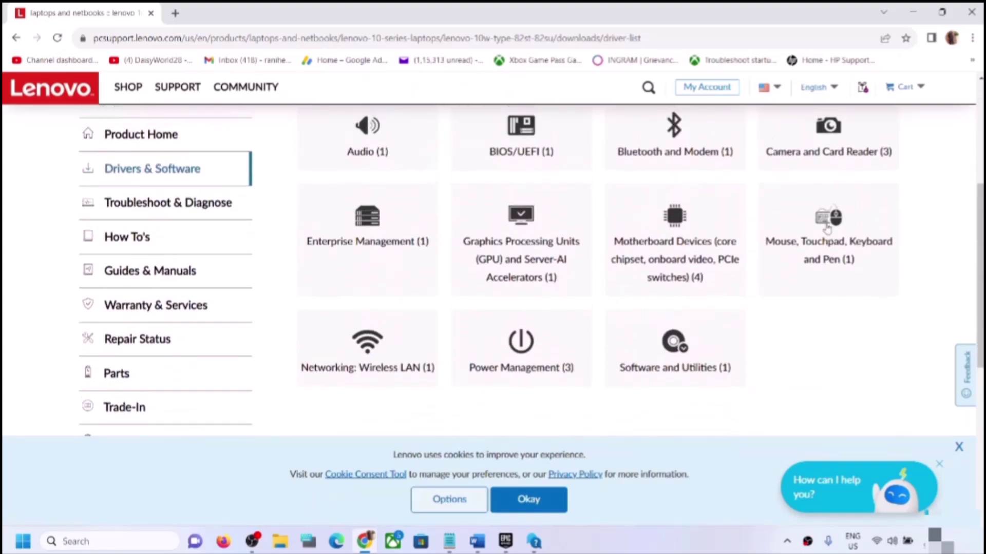
scroll(827, 247, "up", 1)
left_click(828, 206)
scroll(745, 247, "down", 1)
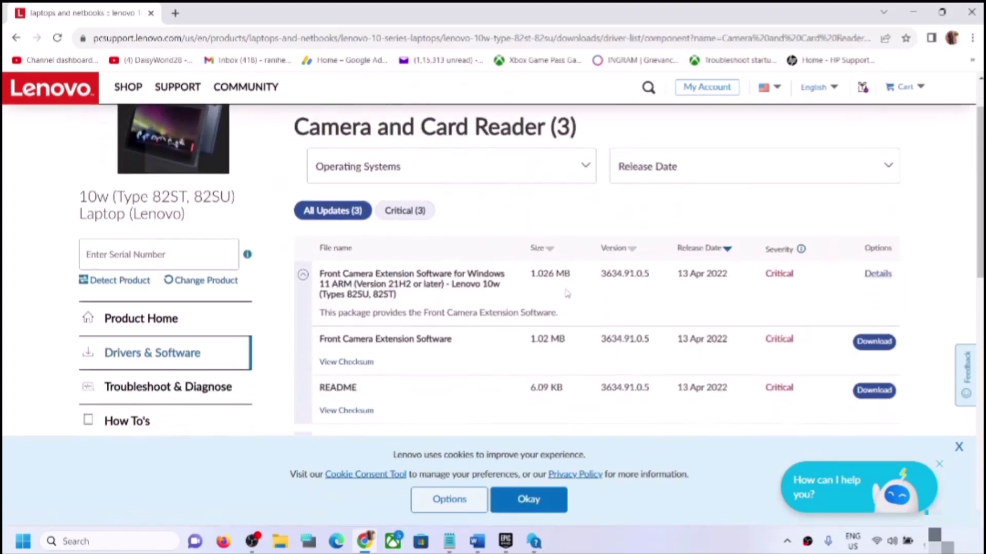
scroll(695, 287, "down", 1)
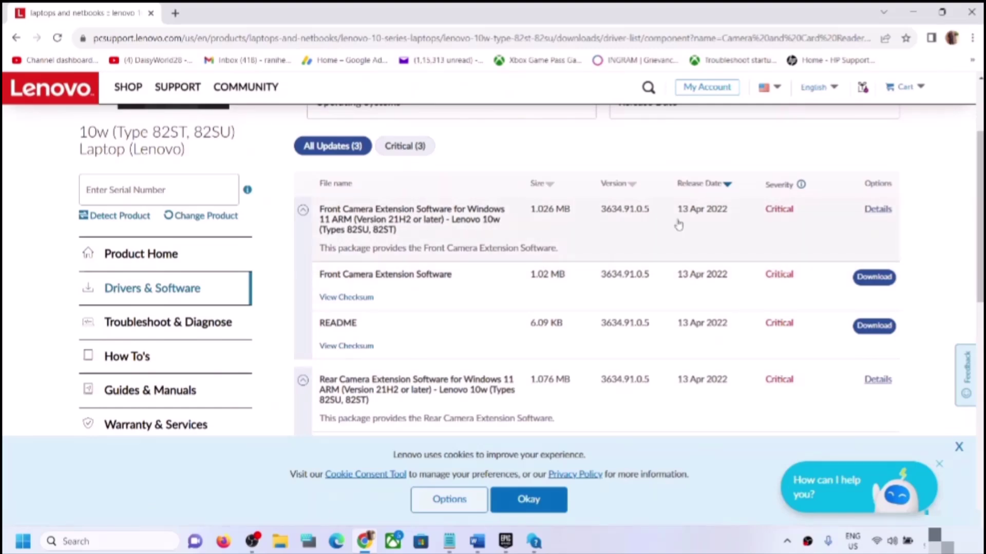
scroll(678, 225, "down", 2)
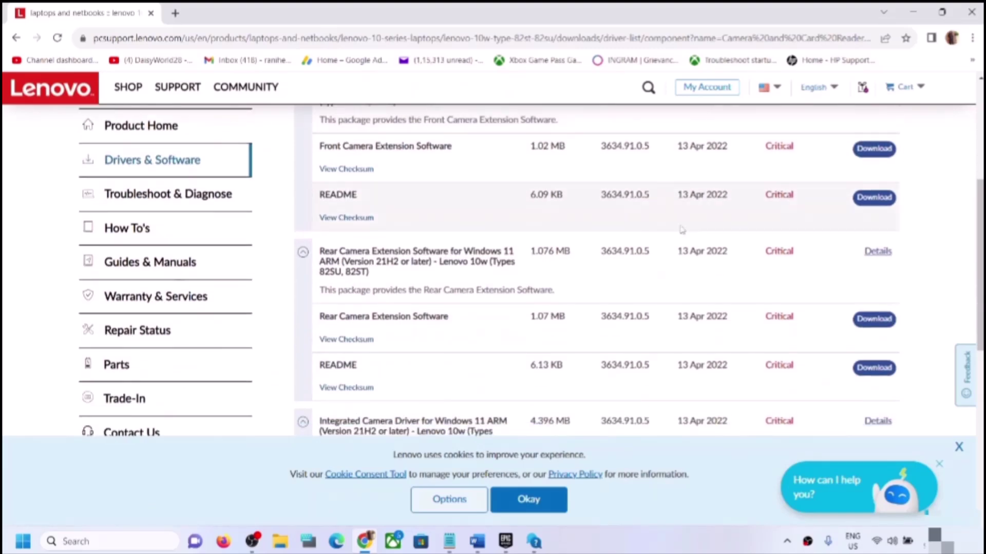
scroll(681, 229, "up", 1)
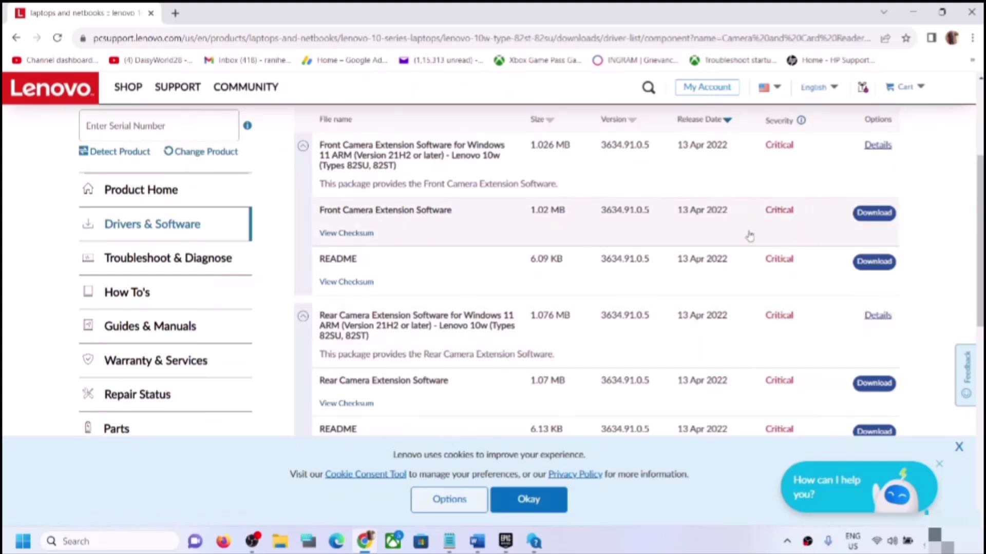
scroll(787, 318, "up", 1)
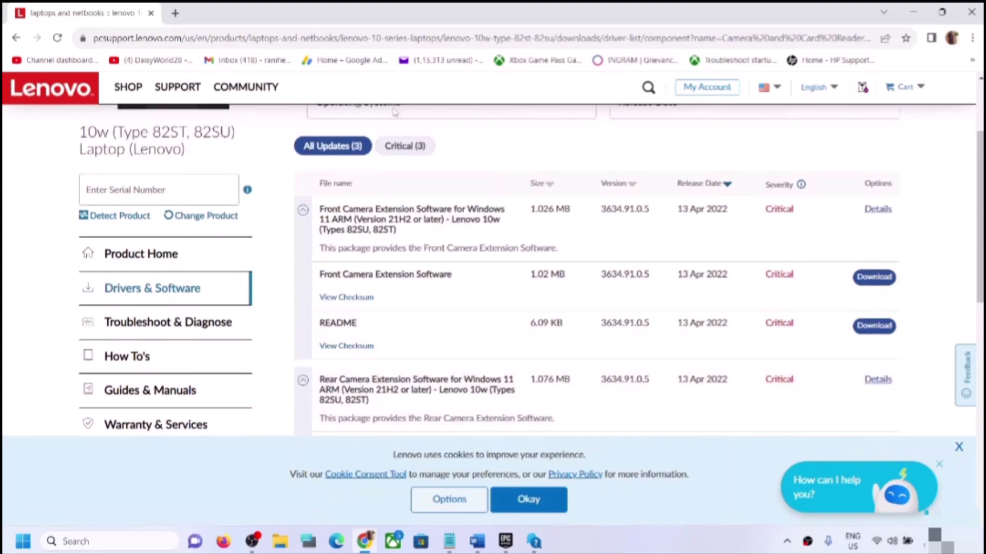
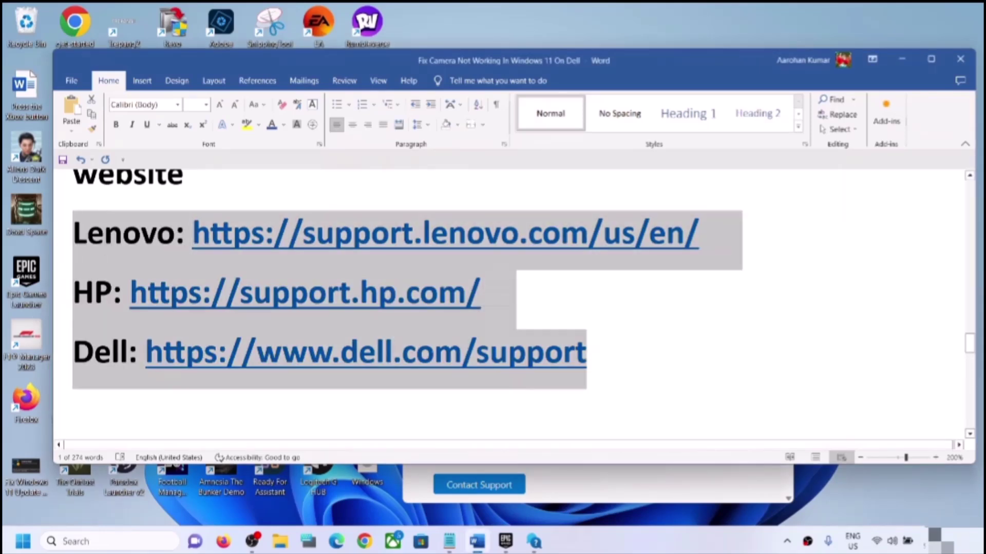
Highlight the Step 14 instruction about uninstalling the camera driver and restarting the PC.
scroll(230, 361, "down", 2)
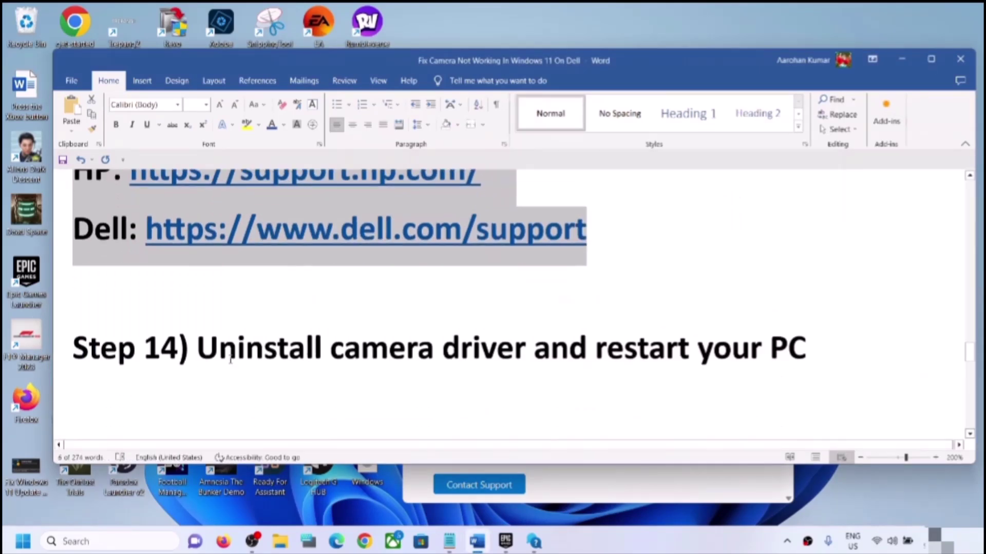
left_click_drag(209, 351, 450, 350)
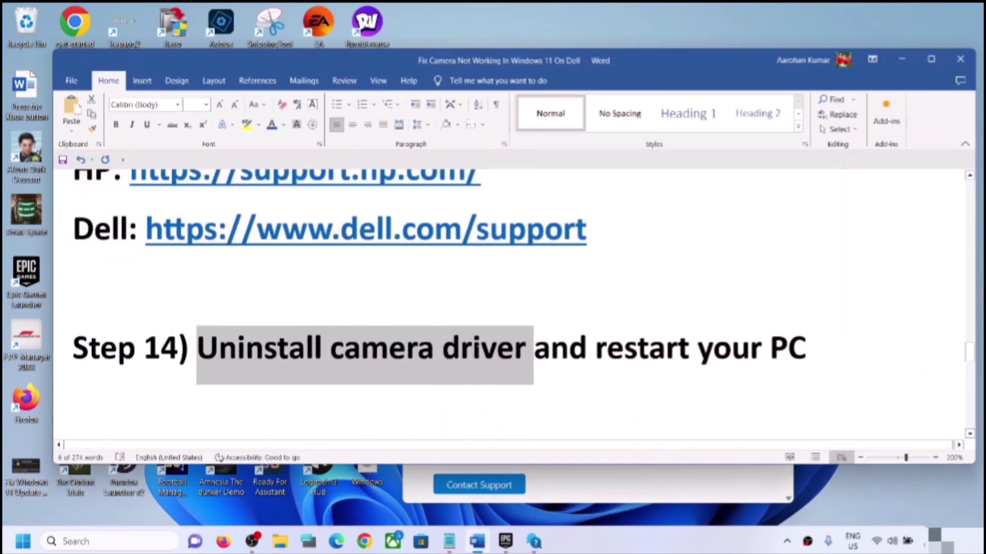
left_click_drag(534, 350, 809, 341)
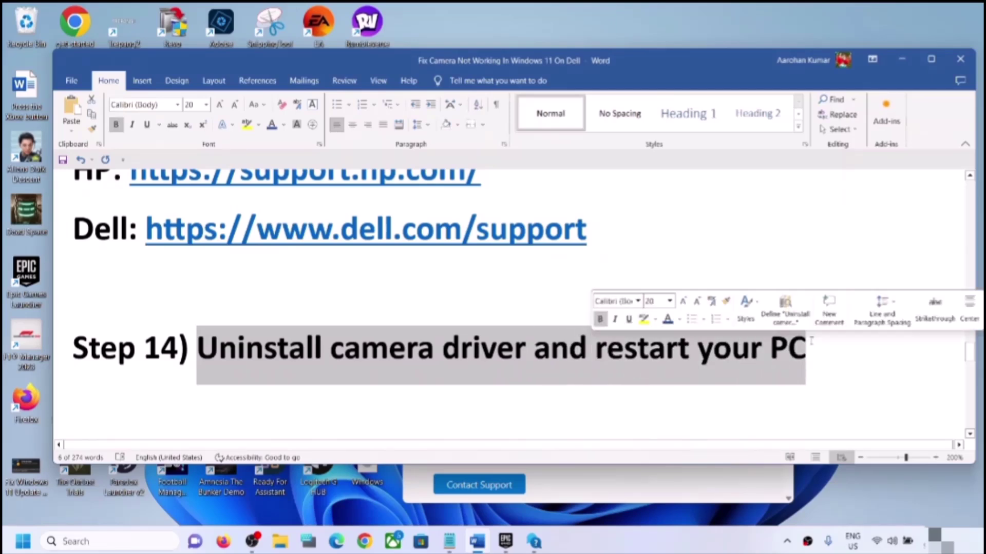
Bring up the uninstall prompt for the HP TrueVision HD Camera in Device Manager, cancel it and close Device Manager.
right_click(16, 544)
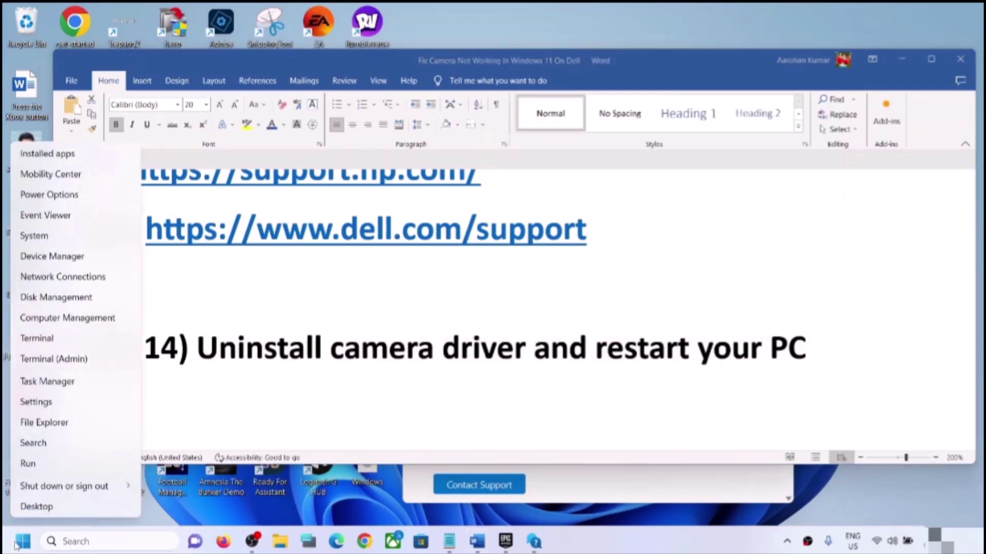
left_click(56, 259)
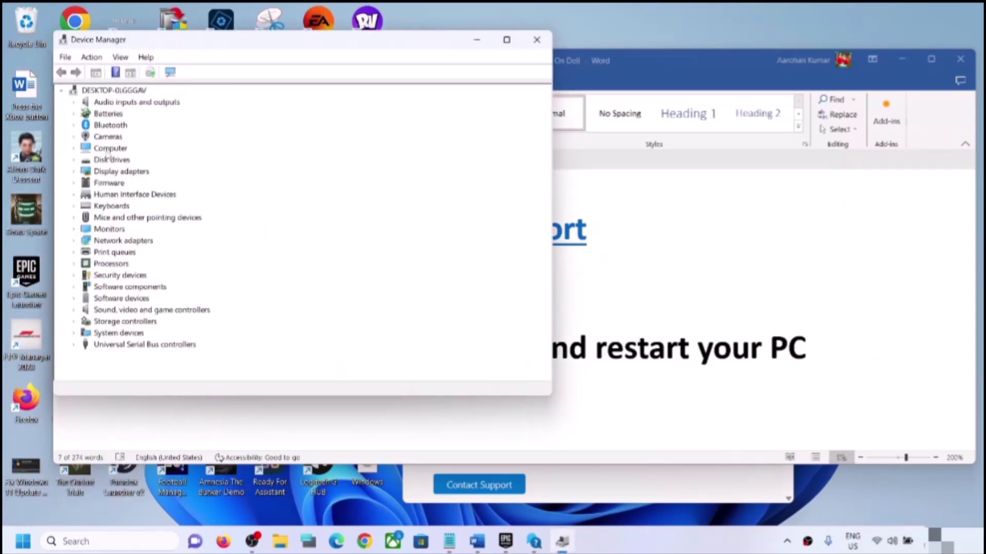
left_click(75, 137)
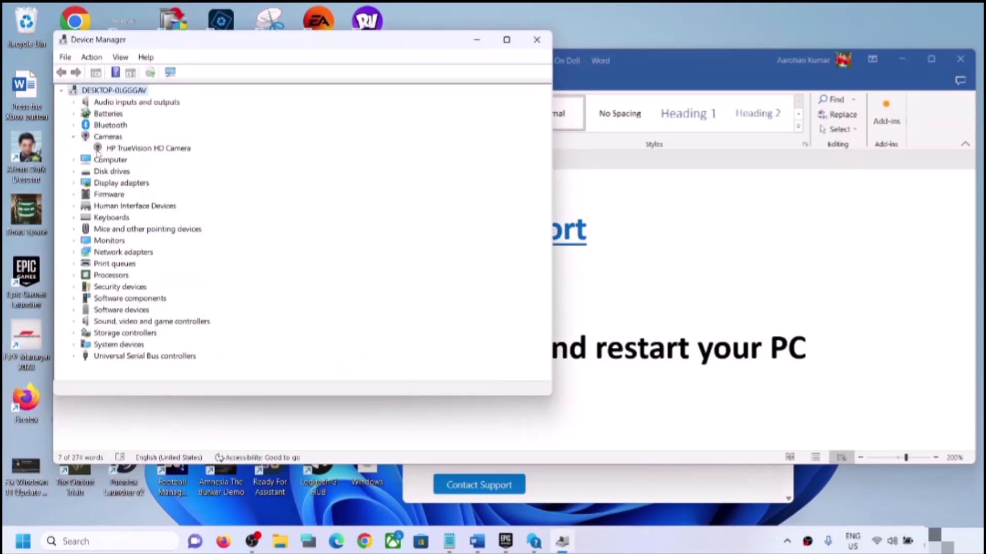
left_click(121, 149)
right_click(122, 151)
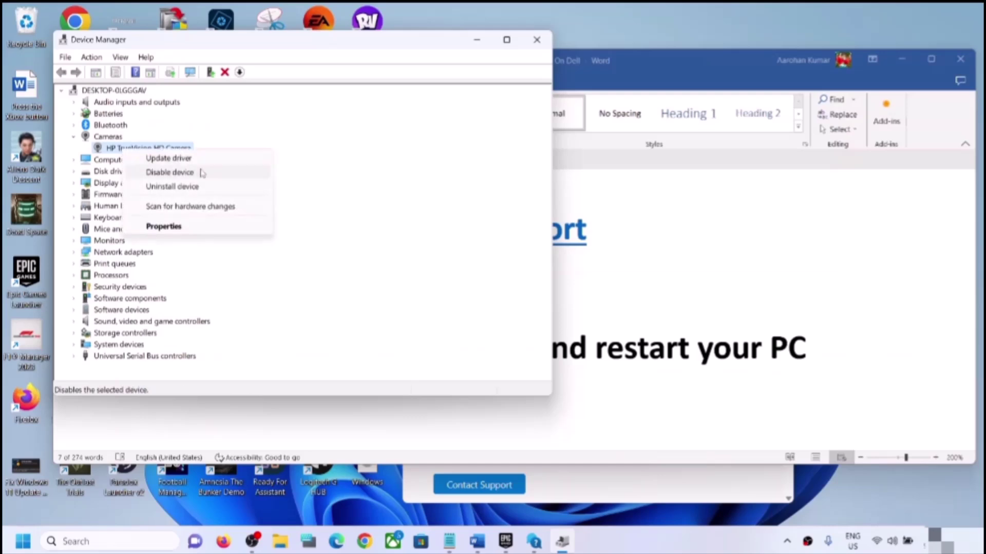
left_click(191, 194)
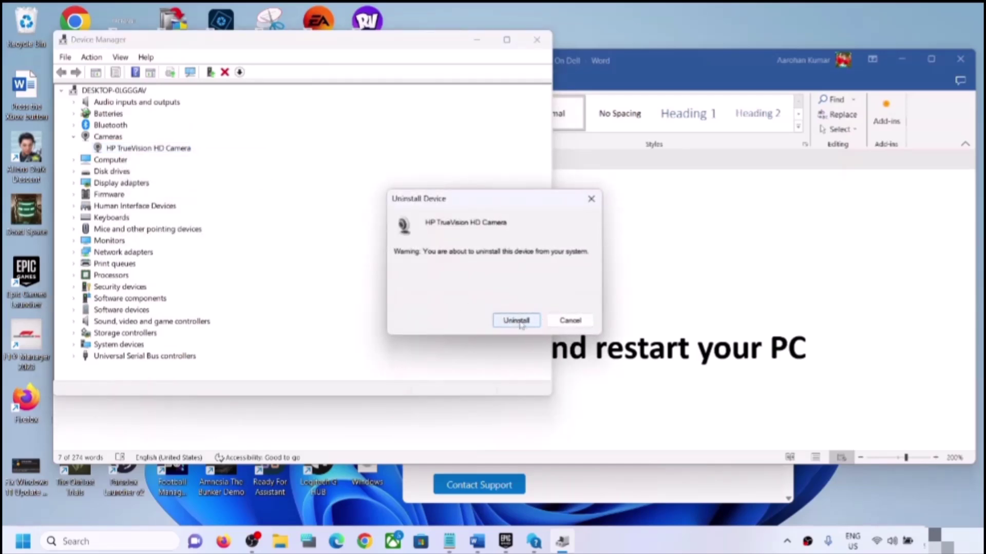
left_click(569, 320)
left_click(534, 39)
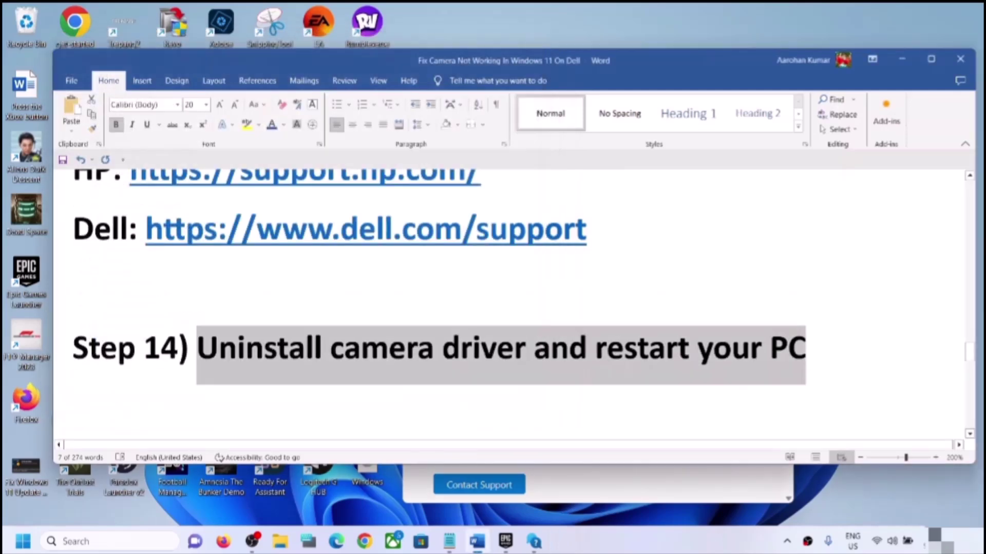
Show the PC's power options, including Restart, and dismiss them without choosing one.
left_click(23, 541)
left_click(374, 499)
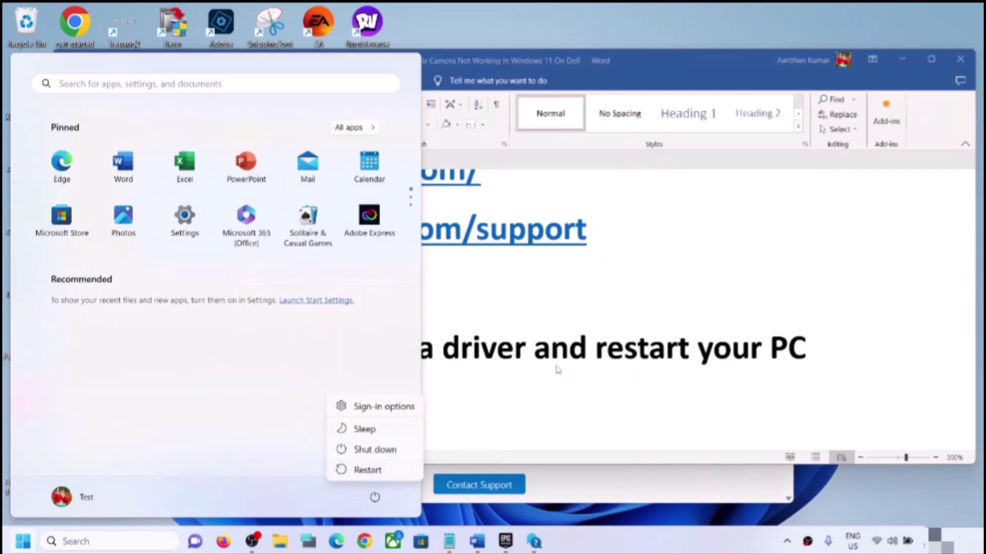
left_click(546, 340)
Review Step 14 by highlighting "camera driver" and the wording about uninstalling it and restarting.
left_click_drag(343, 355, 505, 358)
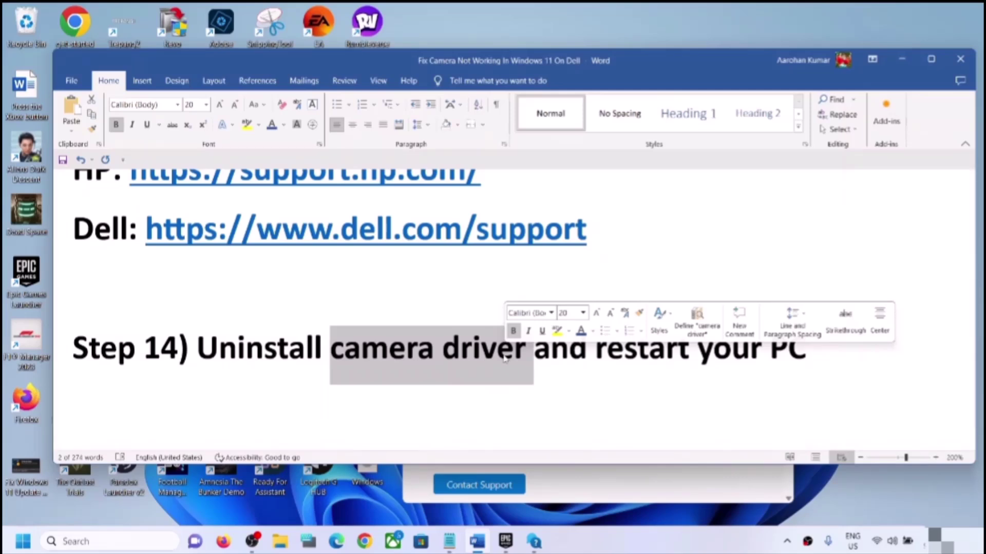
left_click(569, 355)
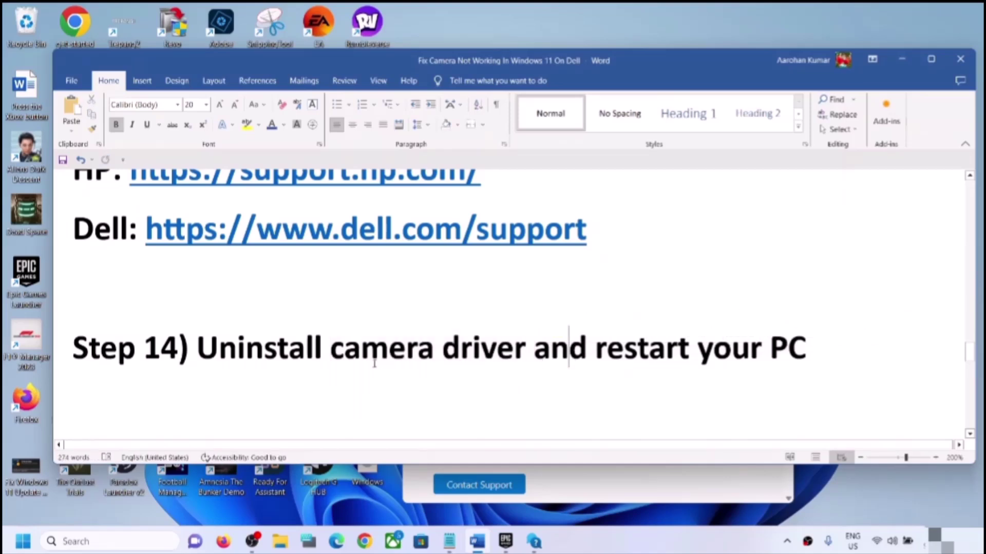
left_click_drag(198, 349, 697, 354)
Go to Step 15 in the document and highlight "Sometimes camera is disabled in BIOS".
scroll(326, 350, "down", 2)
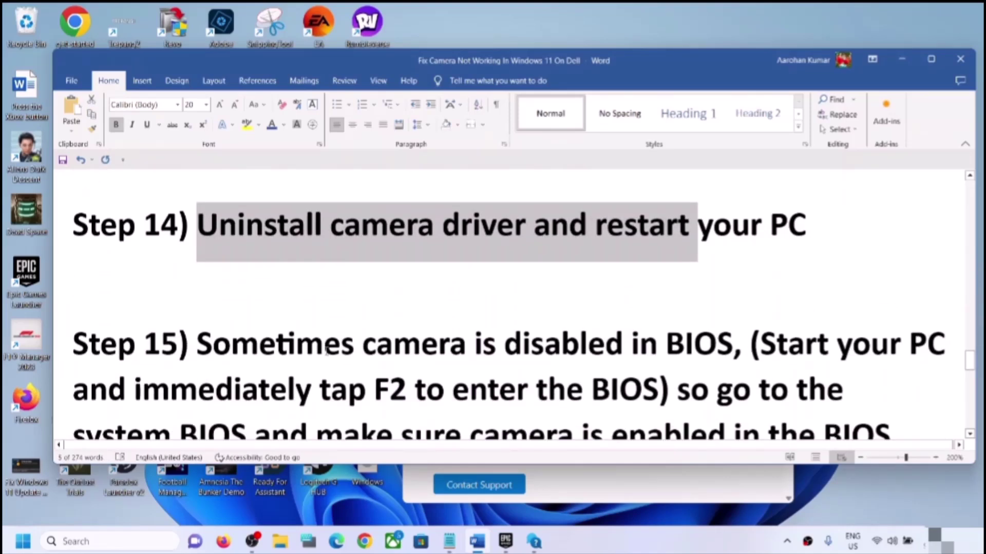
scroll(326, 350, "down", 1)
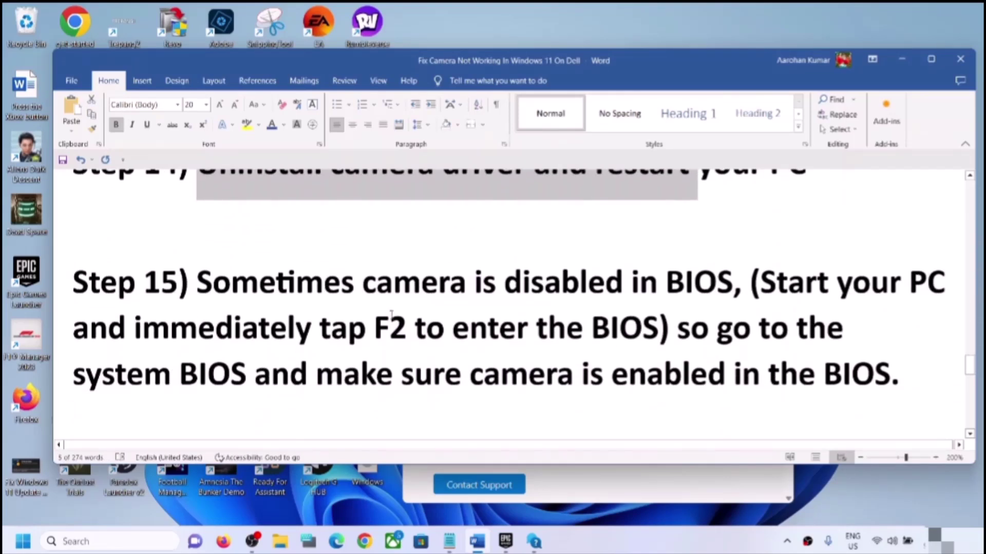
left_click_drag(235, 283, 732, 282)
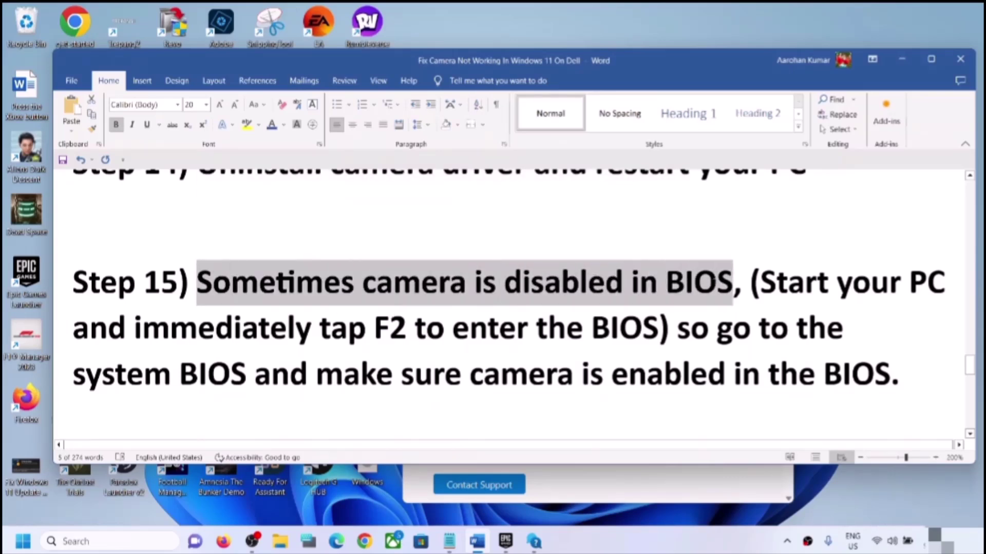
Highlight the Step 15 instruction to start the PC and immediately tap F2 to enter the BIOS, emphasising F2.
left_click(757, 294)
left_click_drag(797, 292, 413, 329)
left_click(360, 374)
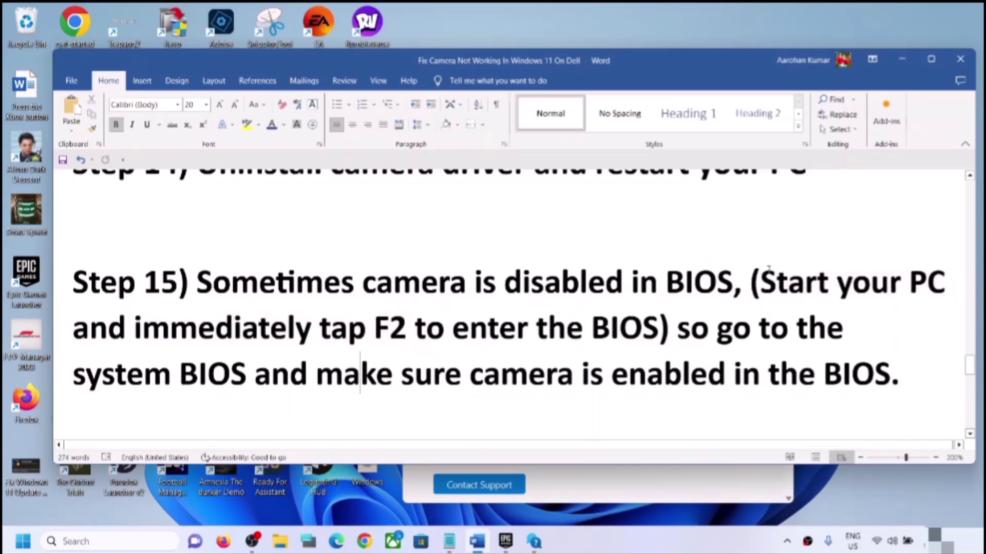
left_click_drag(759, 281, 658, 328)
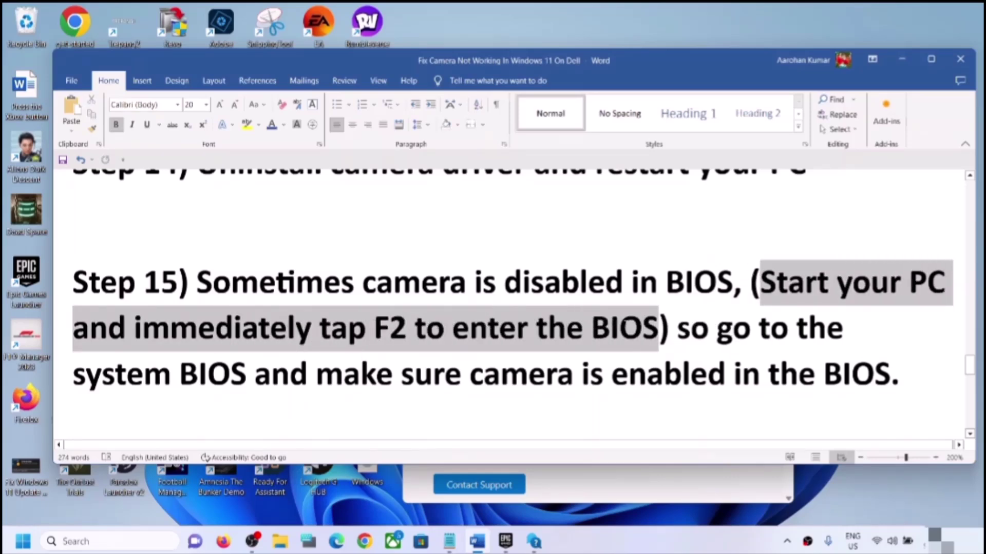
left_click(330, 328)
left_click_drag(331, 329, 410, 333)
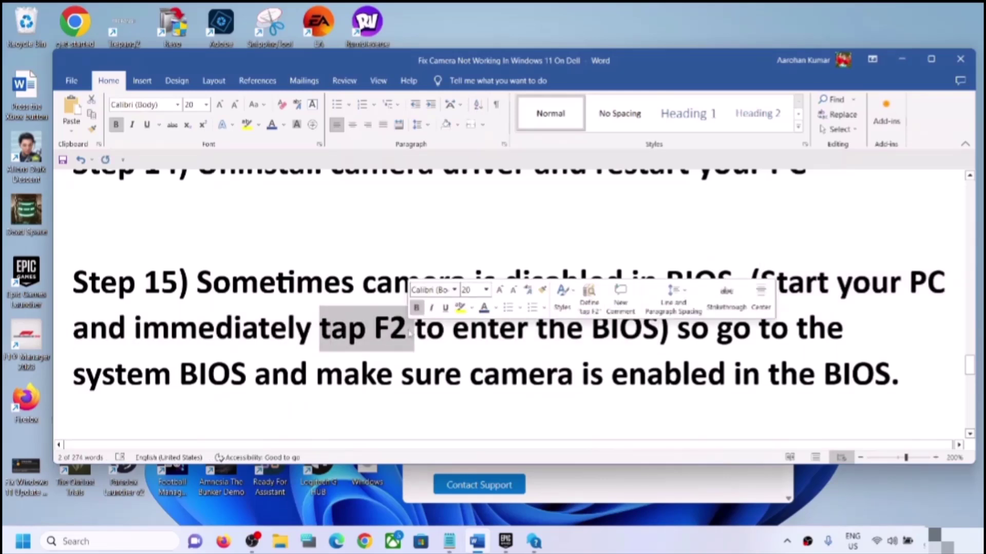
left_click(414, 331)
left_click_drag(468, 331, 629, 329)
left_click_drag(374, 327, 407, 332)
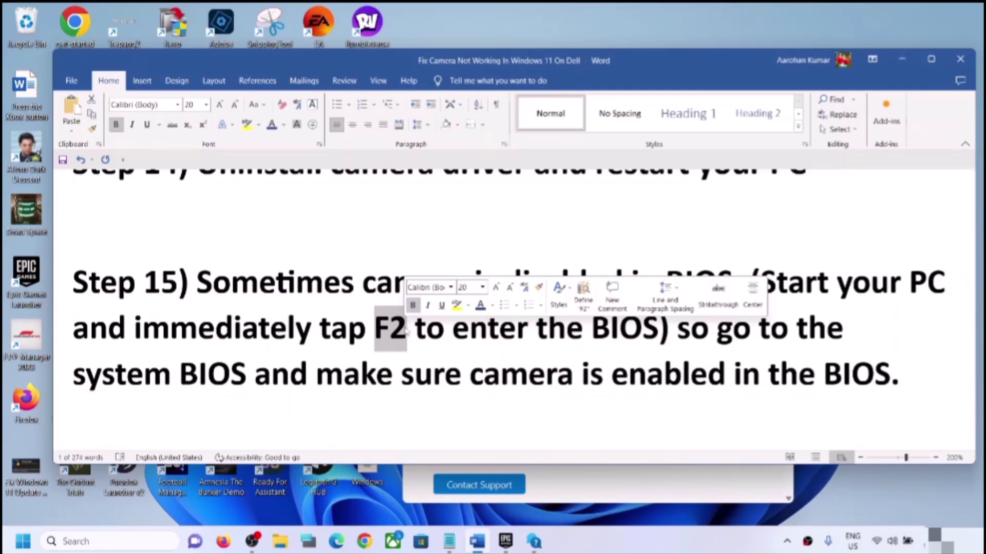
left_click(348, 328)
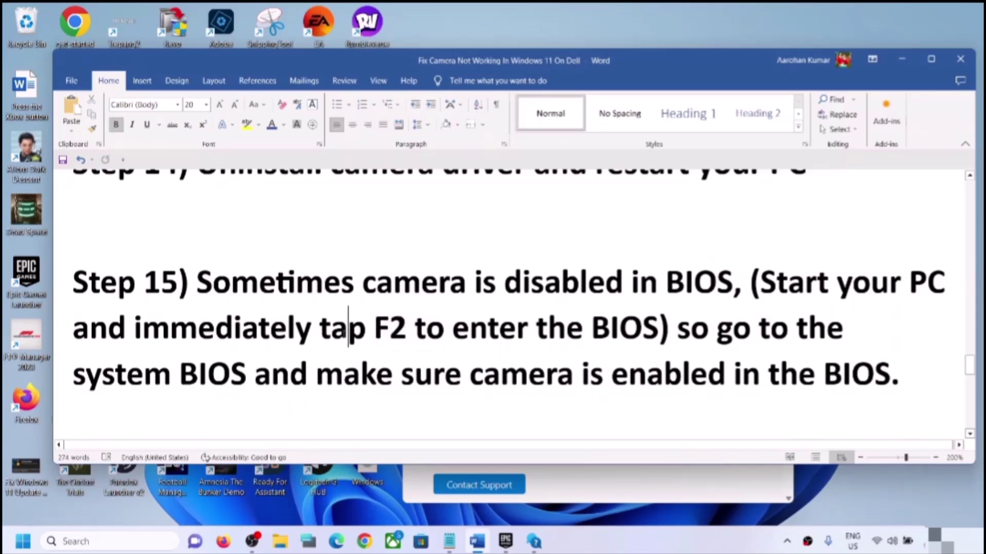
left_click_drag(350, 332, 404, 332)
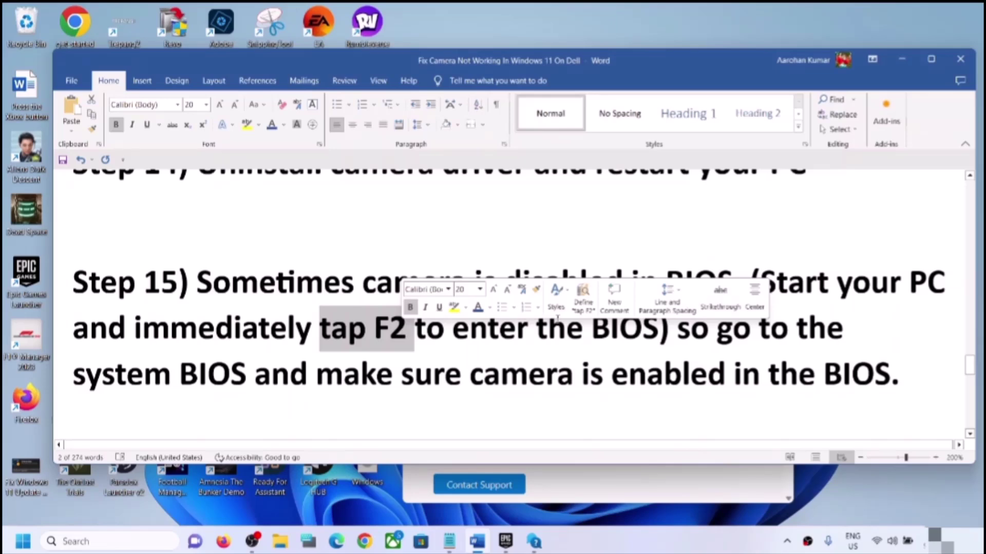
left_click(554, 337)
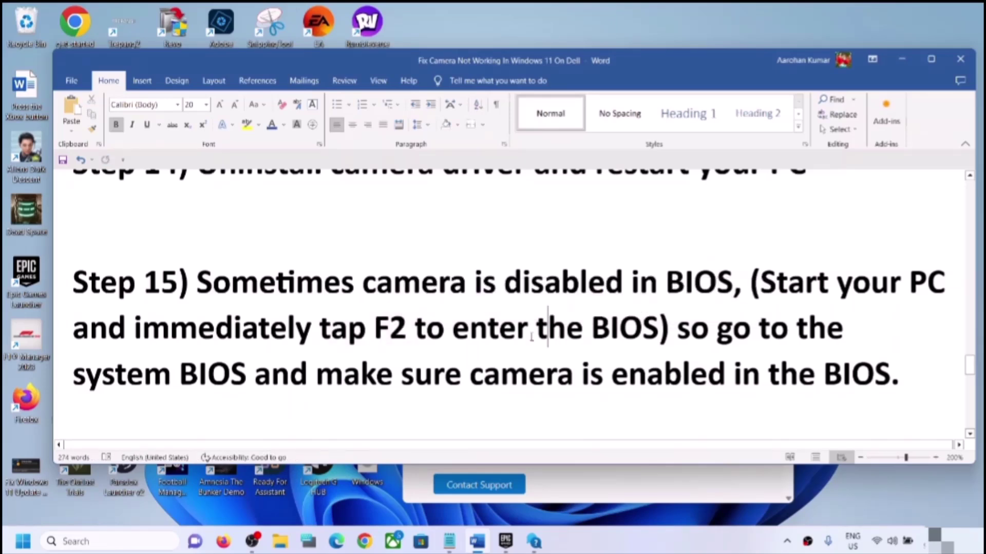
left_click_drag(373, 330, 659, 331)
Highlight the Step 15 wording about making sure the camera is enabled rather than disabled in the BIOS.
left_click(603, 375)
left_click_drag(315, 378, 884, 356)
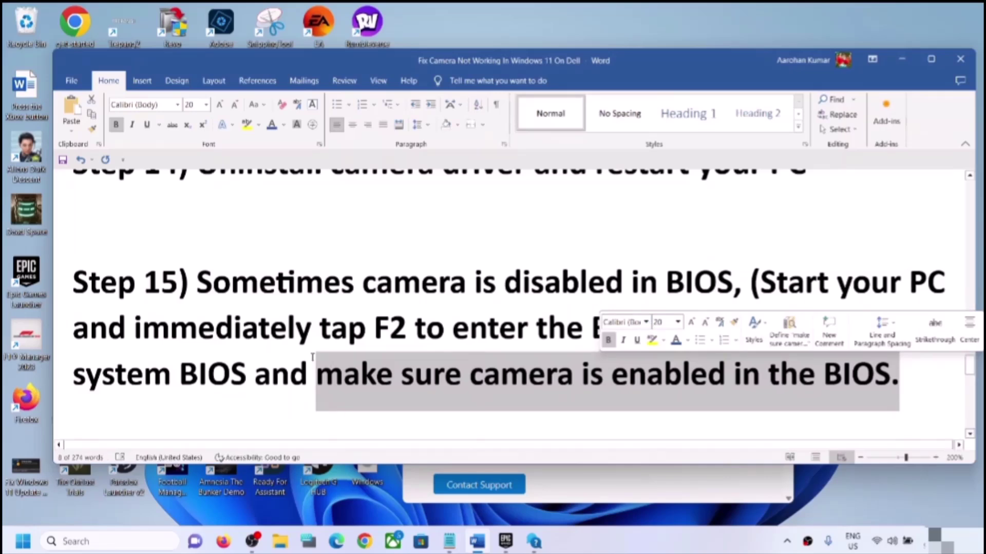
left_click(331, 328)
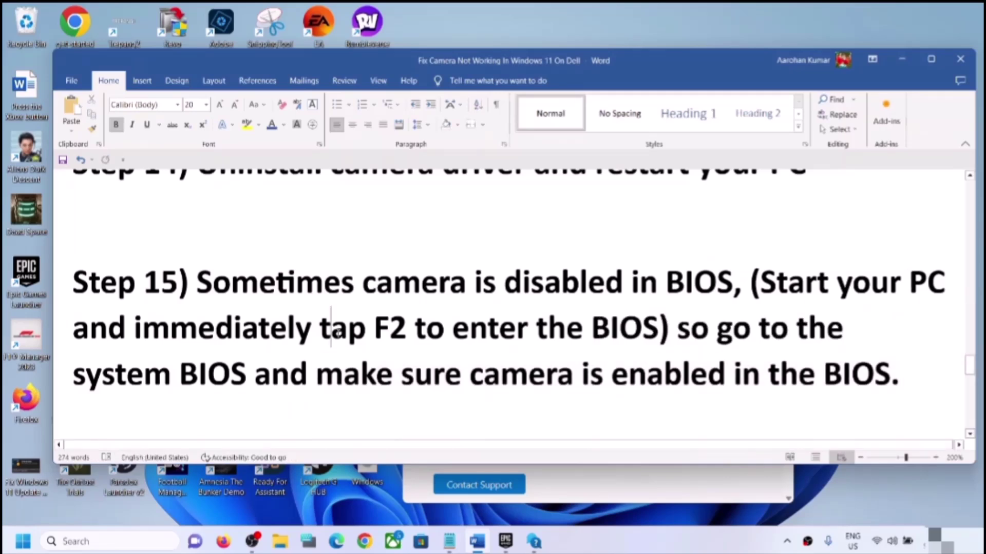
left_click_drag(473, 283, 588, 283)
left_click_drag(582, 374, 780, 375)
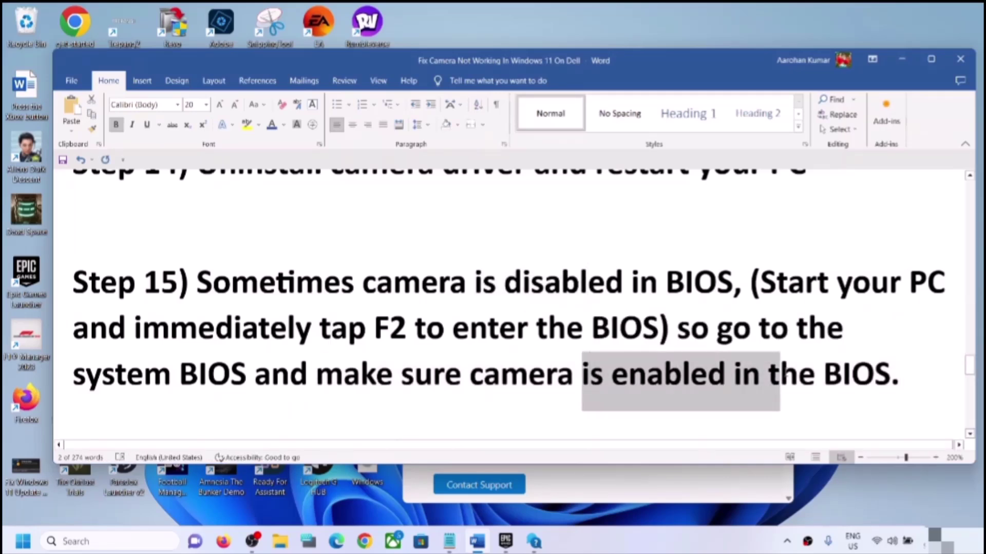
left_click(469, 375)
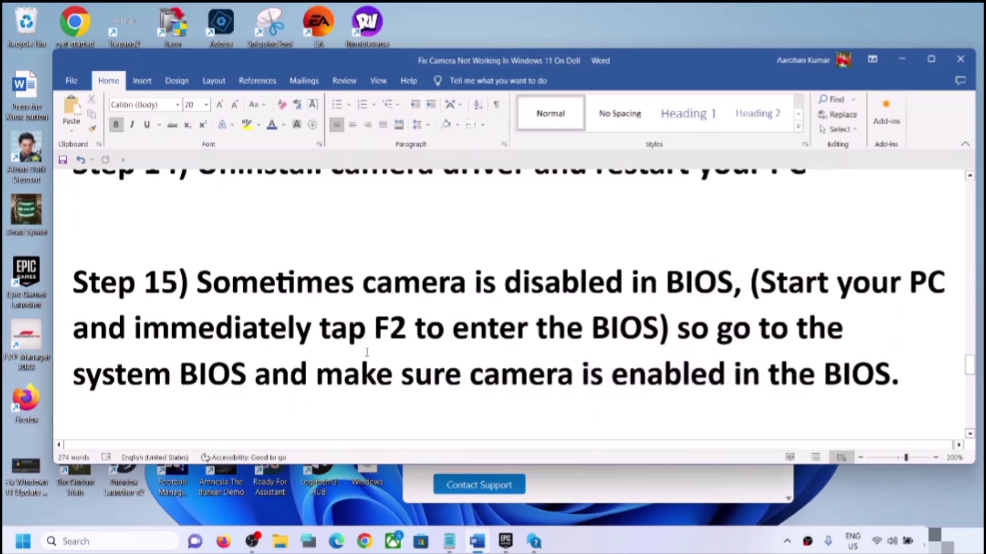
Highlight "Update Windows 11" in Step 16 and check for updates in the Windows Update settings.
scroll(349, 351, "down", 3)
scroll(348, 351, "up", 1)
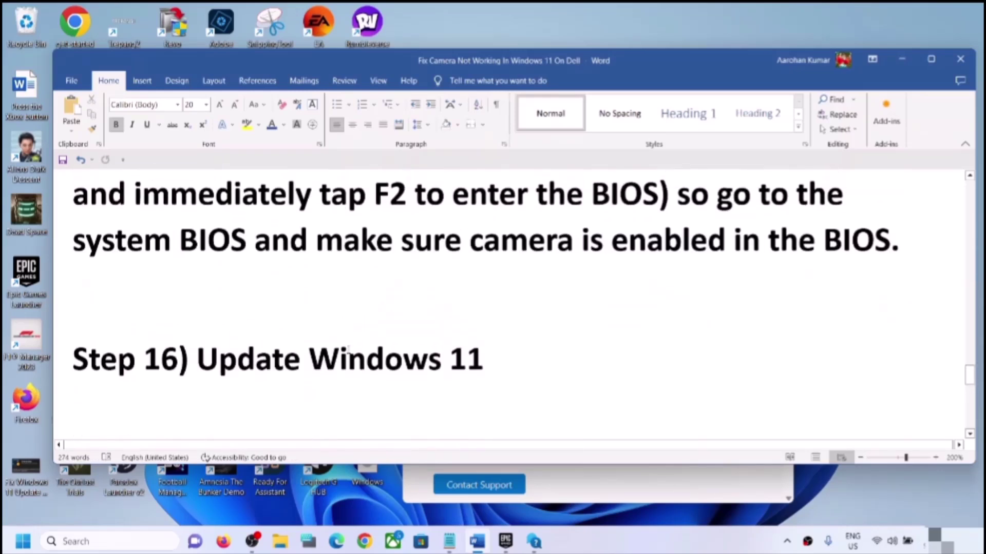
left_click_drag(198, 370, 552, 354)
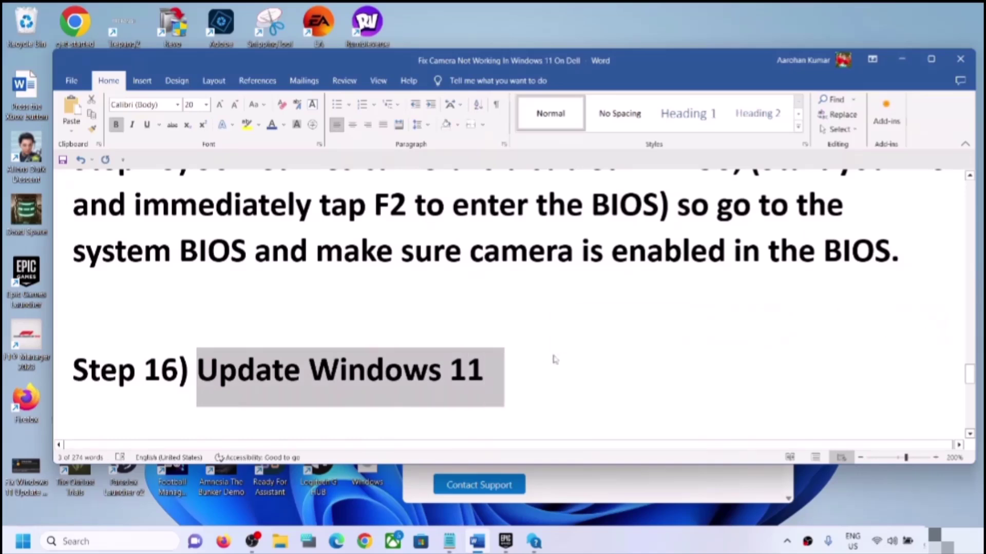
key("super+i")
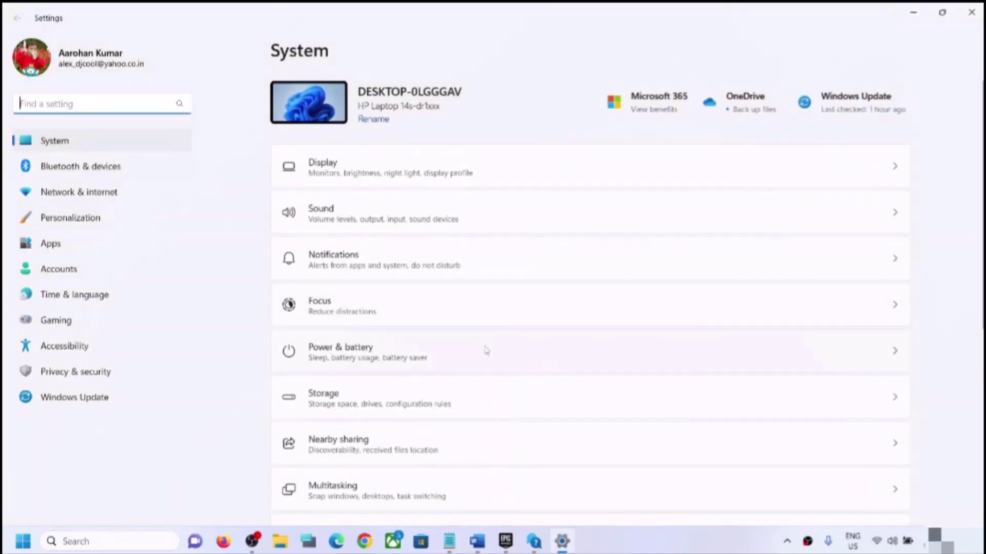
left_click(72, 397)
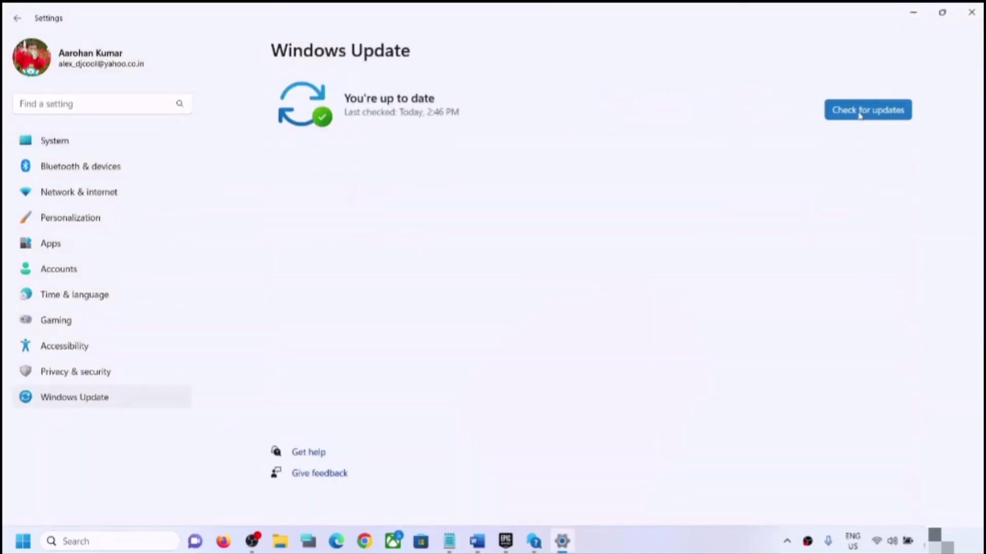
left_click(860, 116)
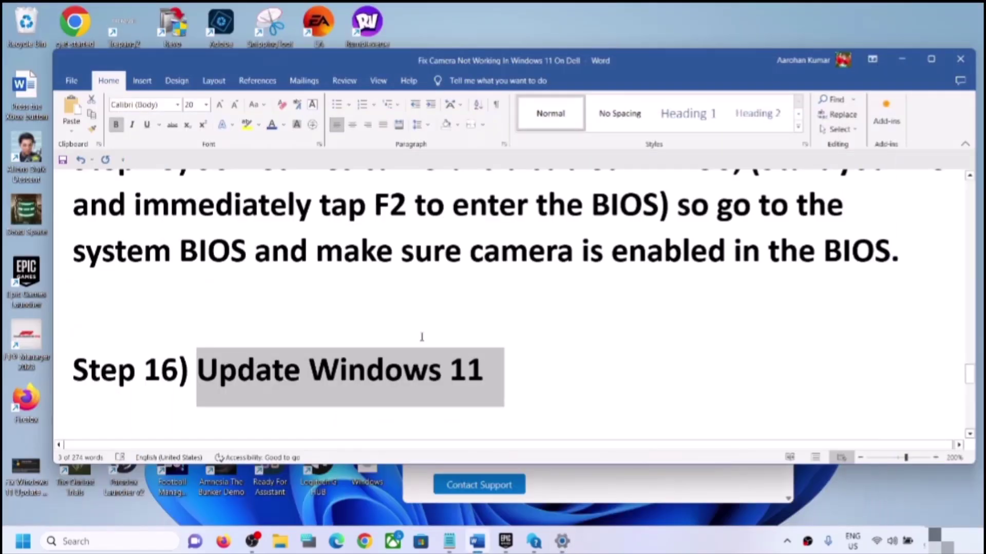
Go to Step 17 in the document, search Windows for "system configuration" and open System Configuration.
scroll(422, 336, "down", 2)
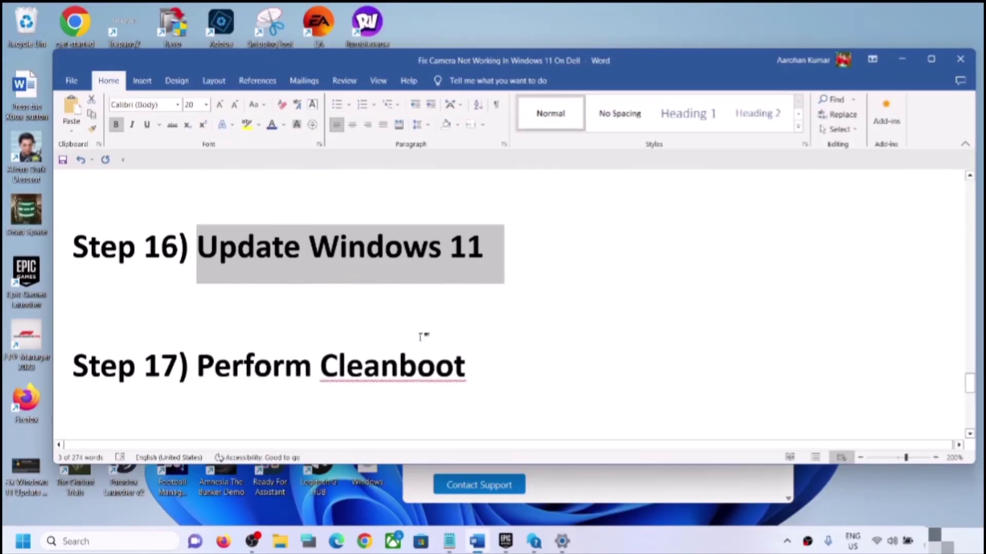
left_click(77, 542)
type("system")
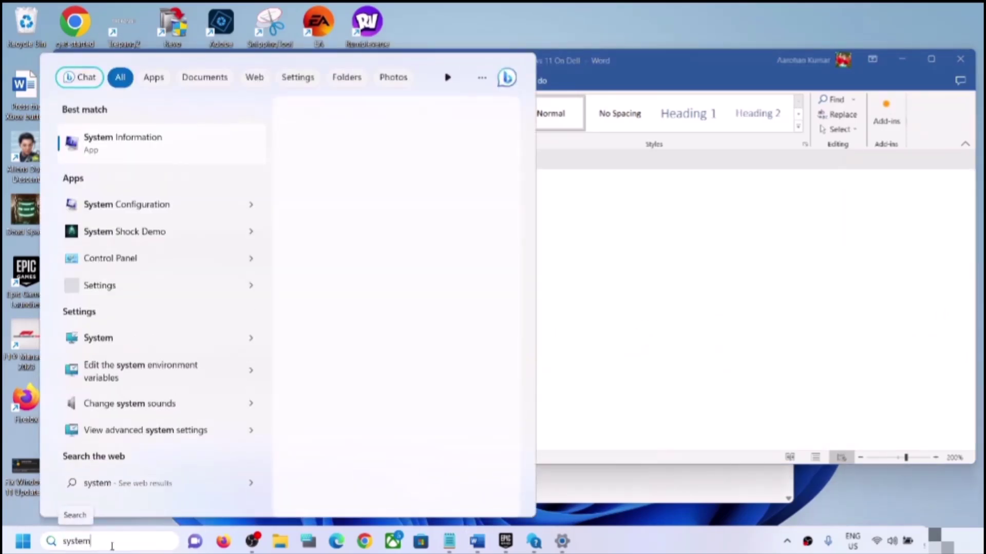
type(" co")
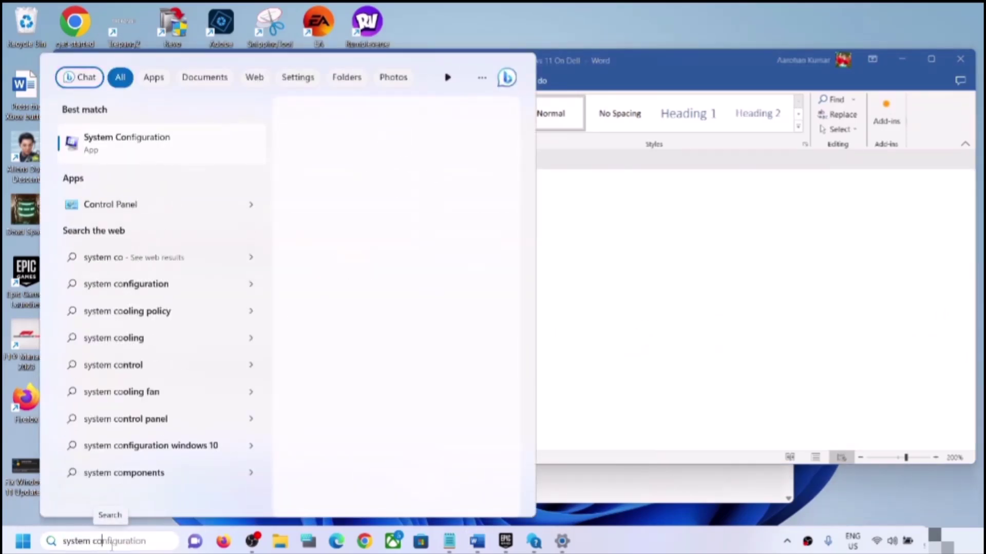
type("nfiguration")
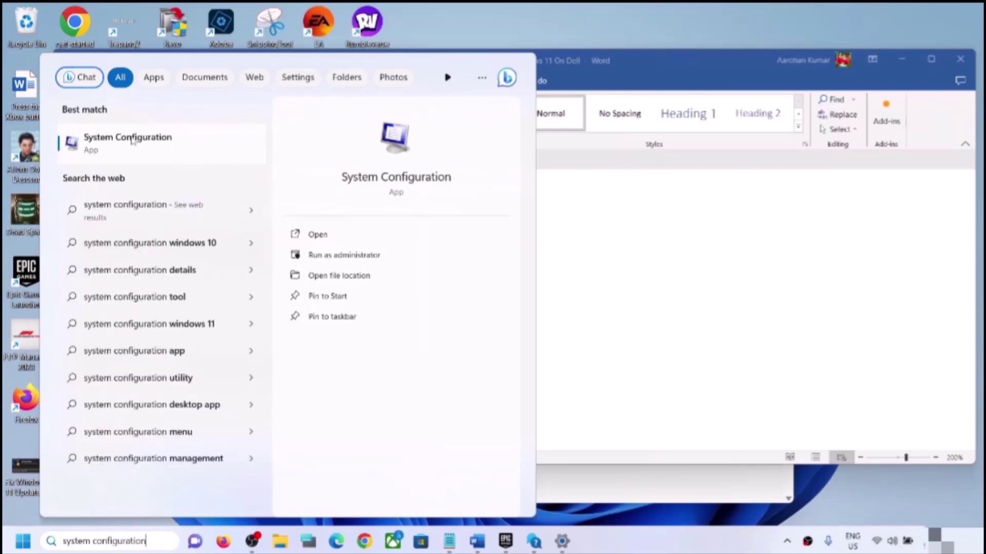
key("Escape")
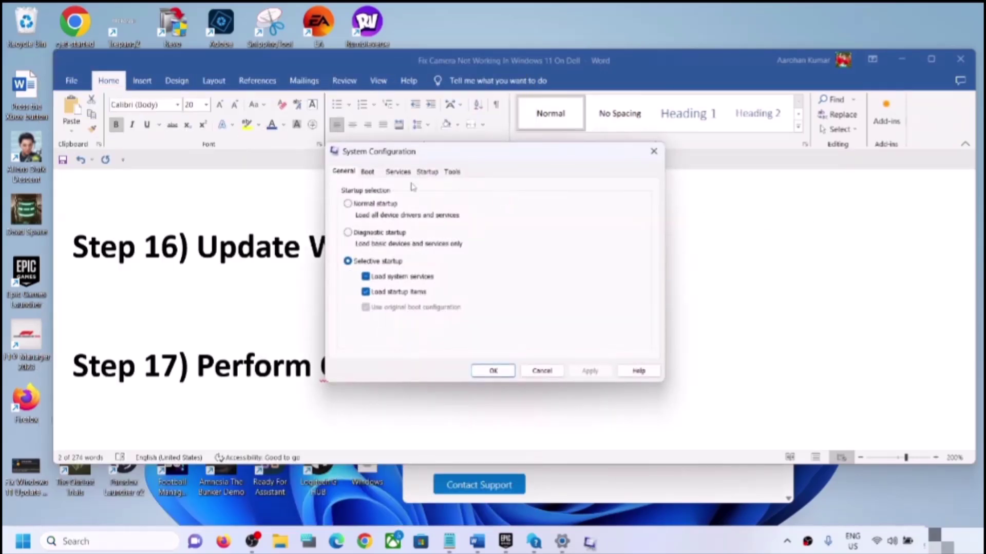
Hide all Microsoft services, disable all the remaining services, apply the change and close the restart prompt without restarting.
left_click(396, 172)
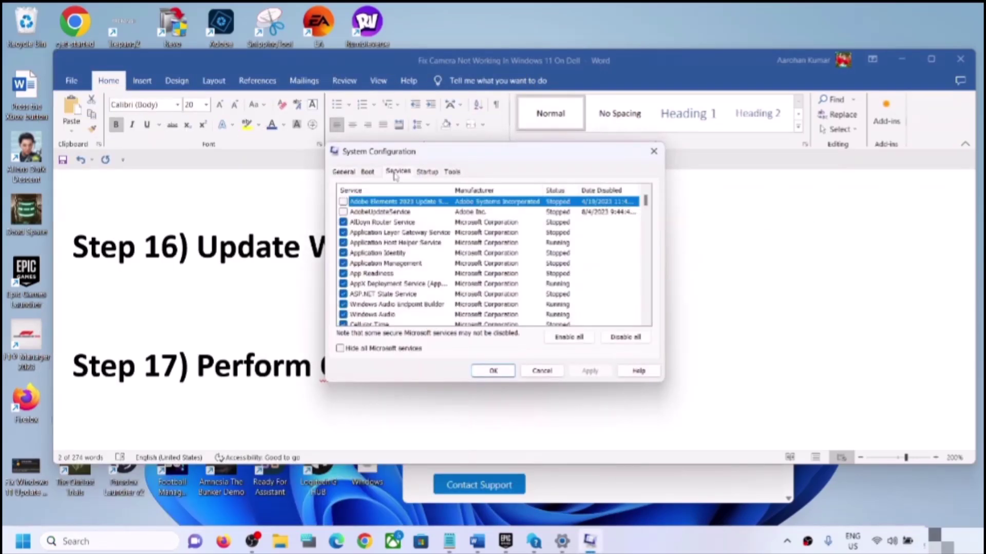
left_click(340, 349)
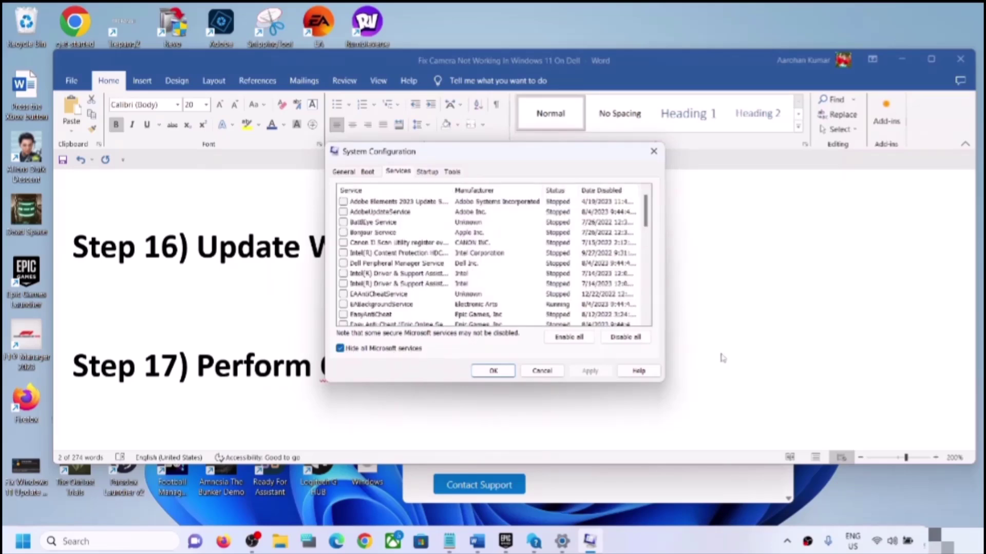
left_click(641, 339)
left_click(590, 371)
left_click(493, 370)
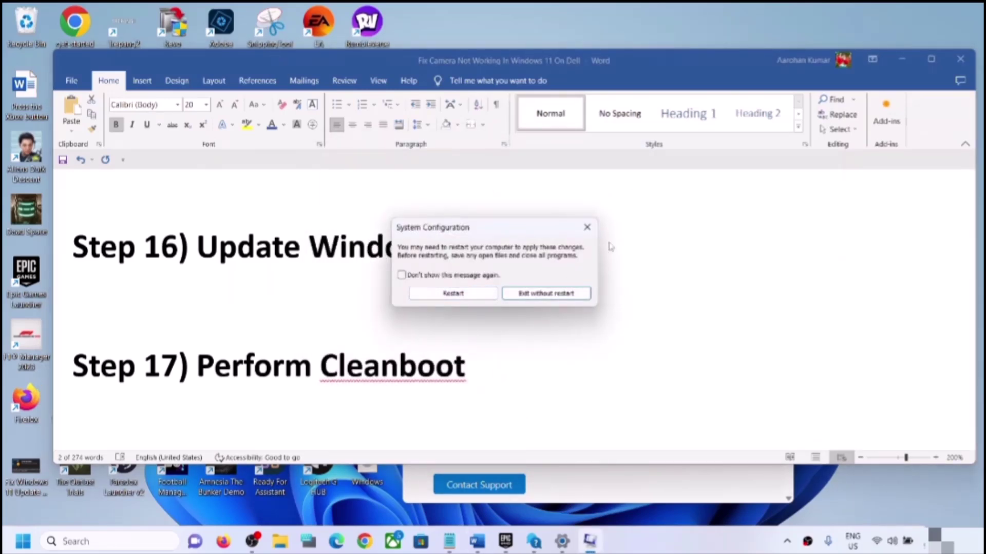
left_click(587, 227)
Highlight "Update system BIOS" in Step 18 of the document and check the battery level in the quick settings.
scroll(317, 366, "down", 3)
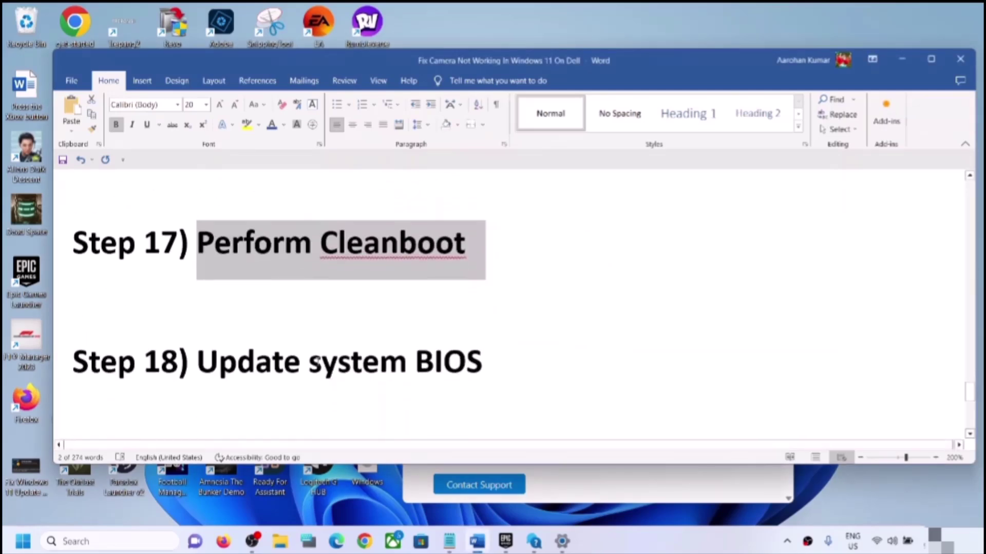
left_click_drag(205, 362, 473, 364)
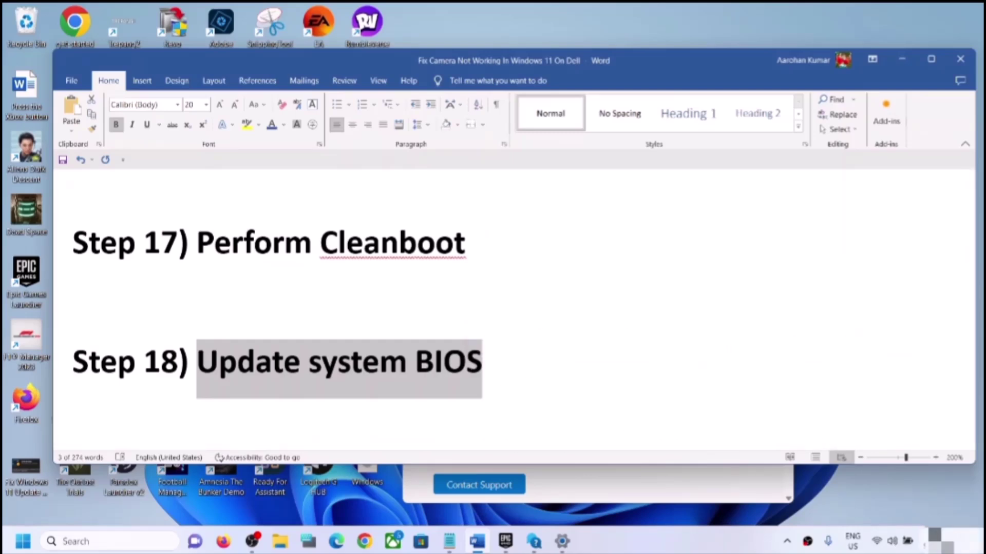
left_click(907, 543)
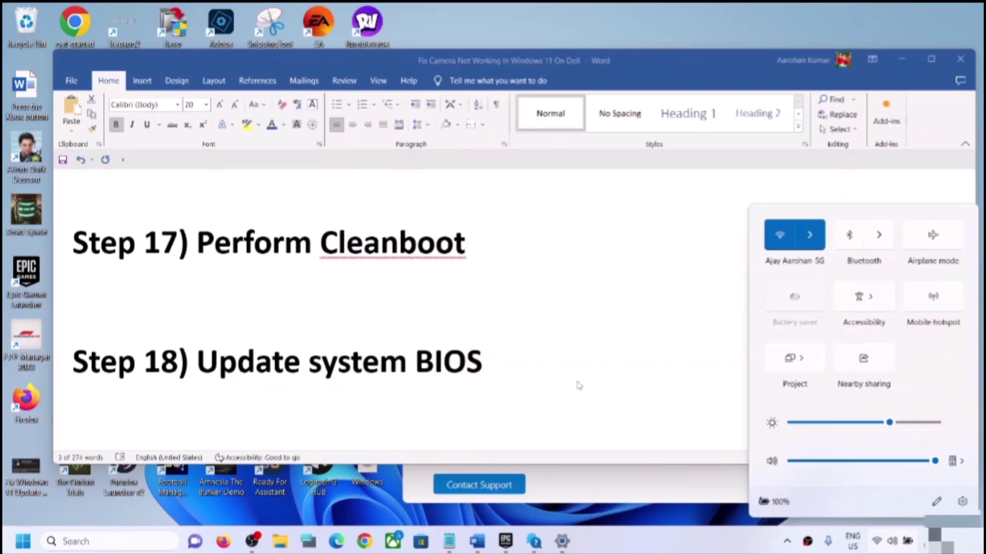
left_click(511, 357)
key("ctrl+shift+Left")
key("ctrl+shift+Left")
key("ctrl+shift+Left")
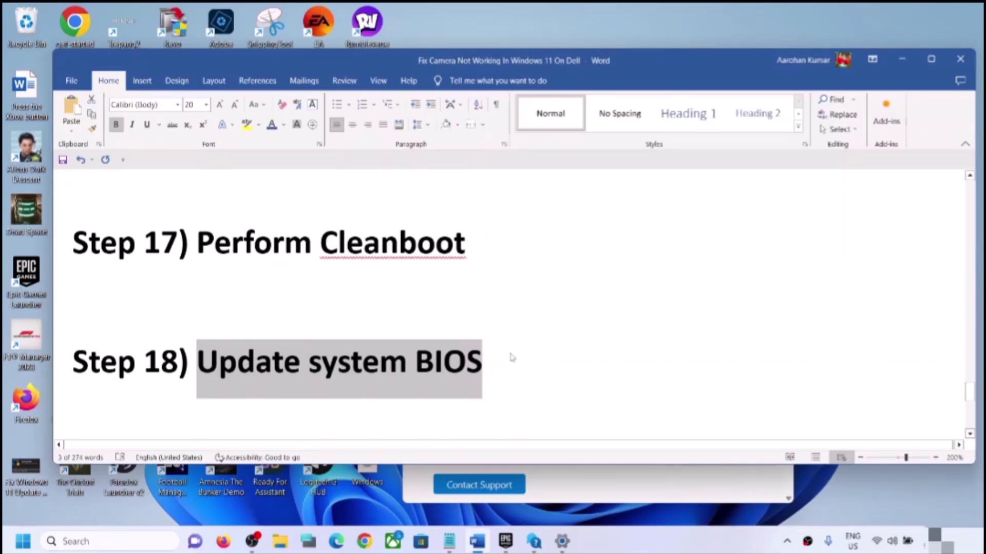
Go to Step 19 in the document and copy the words "system restore".
scroll(512, 358, "down", 2)
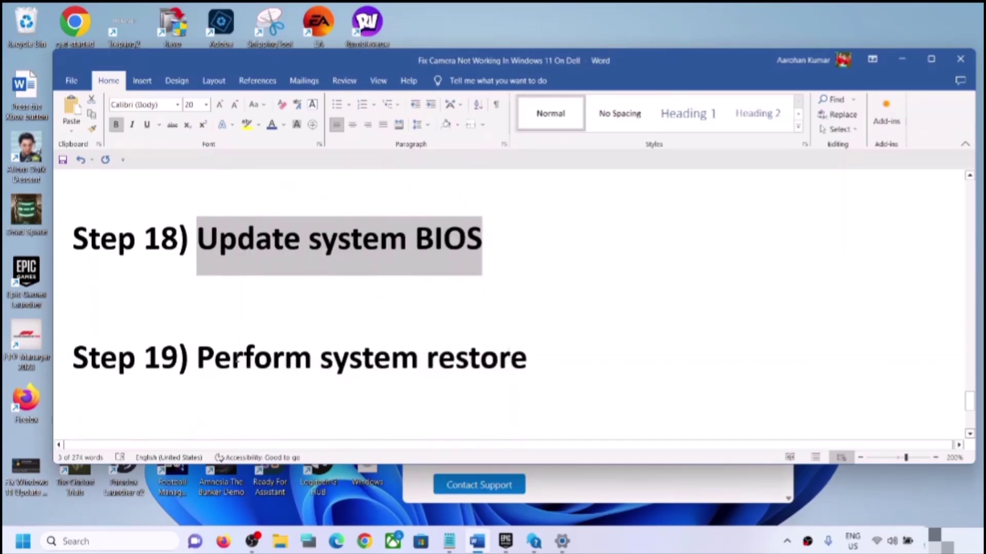
left_click_drag(226, 360, 531, 359)
left_click(531, 359)
key("ctrl+shift+Left")
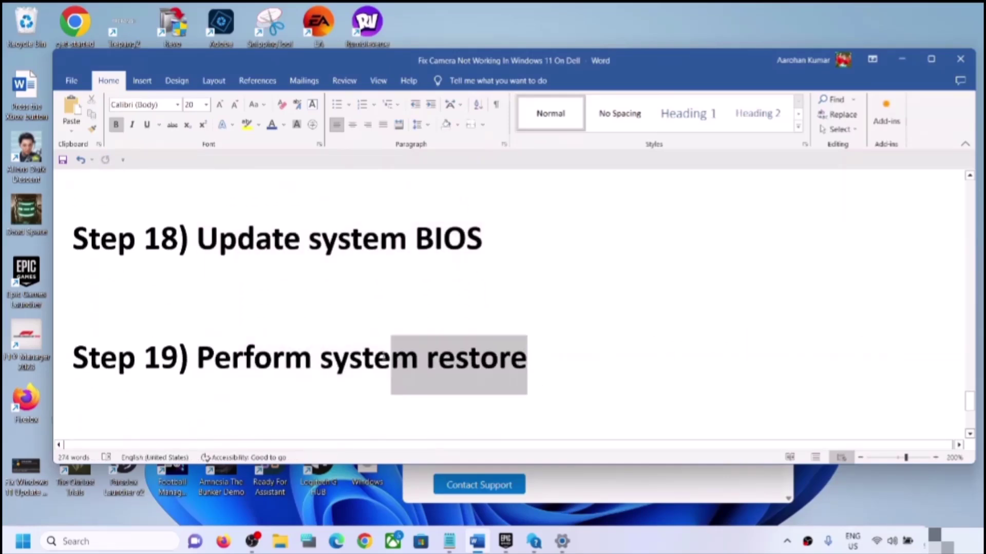
key("ctrl+shift+Left")
key("ctrl+c")
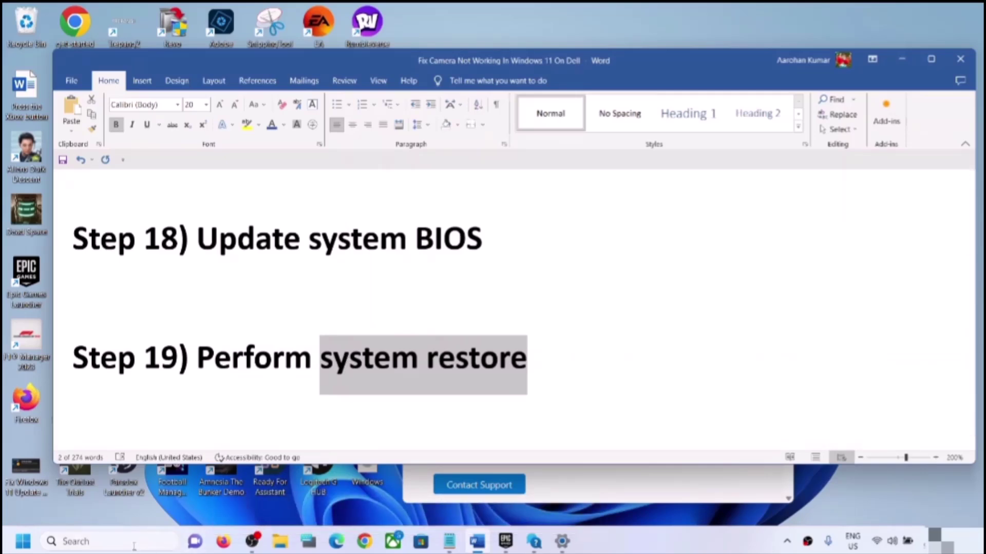
Search Windows for "system restore", open Create a restore point and start the System Restore wizard.
left_click(134, 546)
key("ctrl+v")
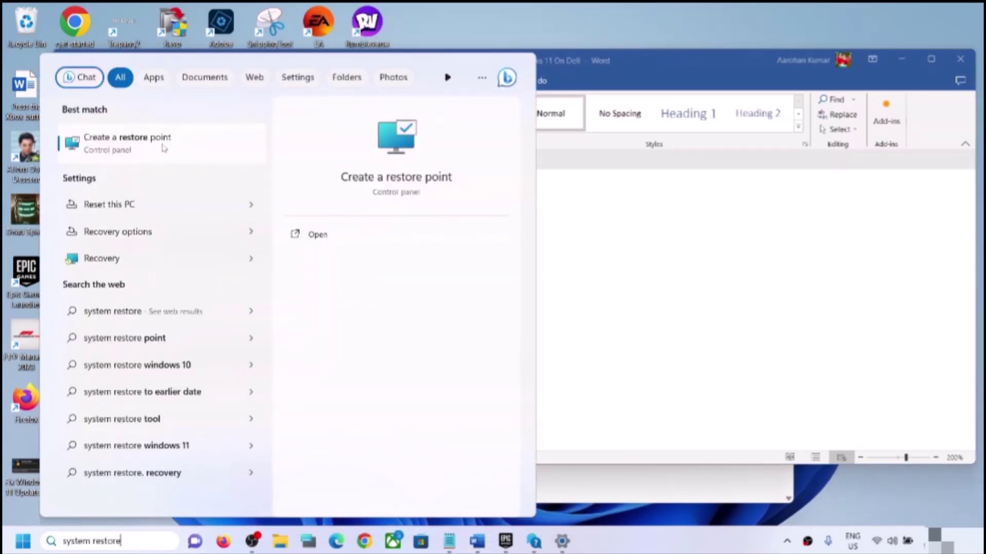
left_click(164, 148)
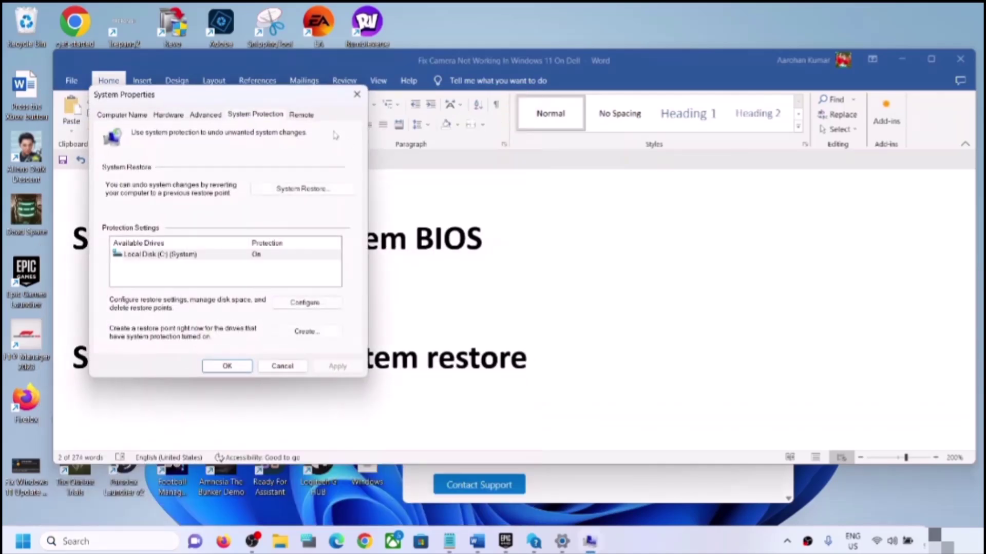
left_click_drag(265, 101, 600, 156)
left_click(668, 245)
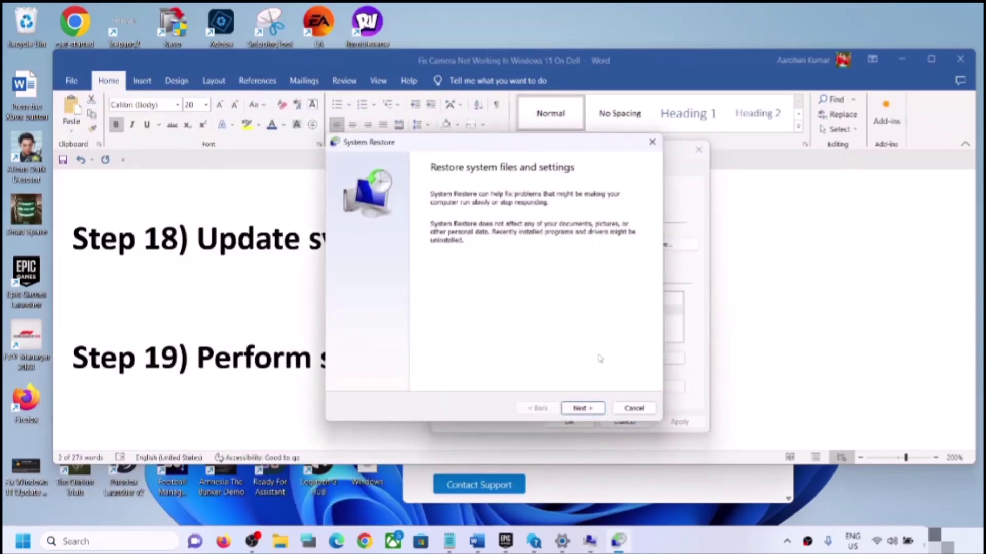
Try to restore the system to the 9/8/2023 6:24:36 PM Windows Modules Installer point, then close System Restore and System Properties.
left_click(579, 409)
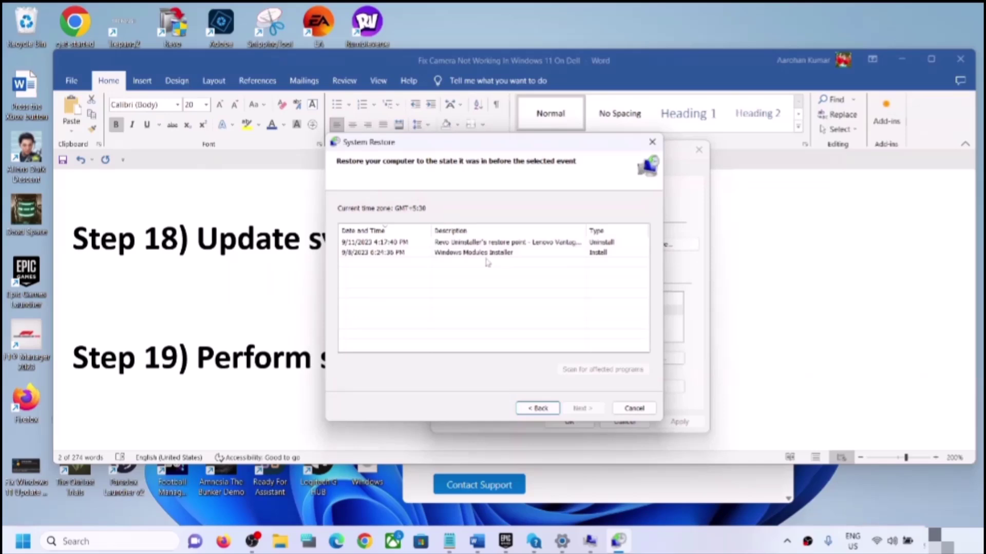
left_click(358, 244)
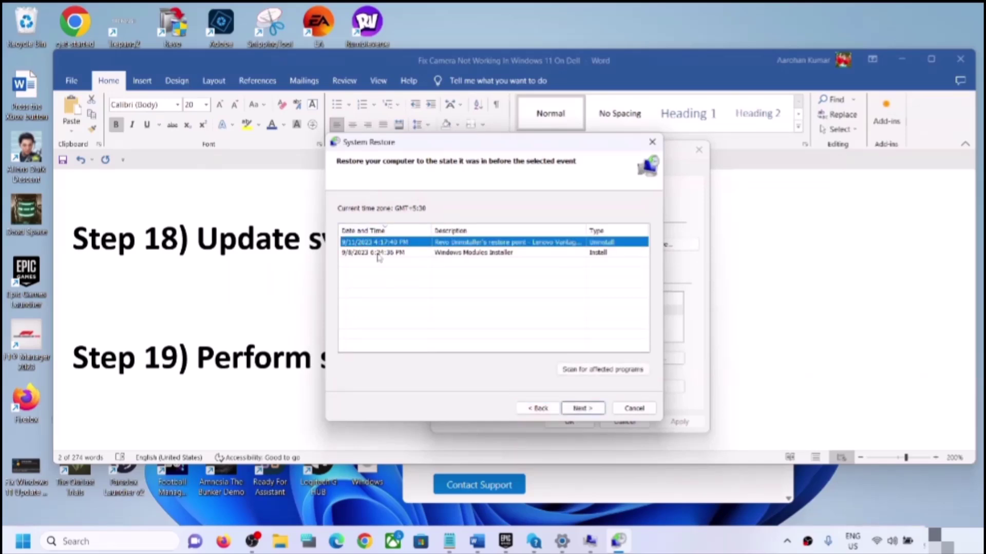
left_click(378, 254)
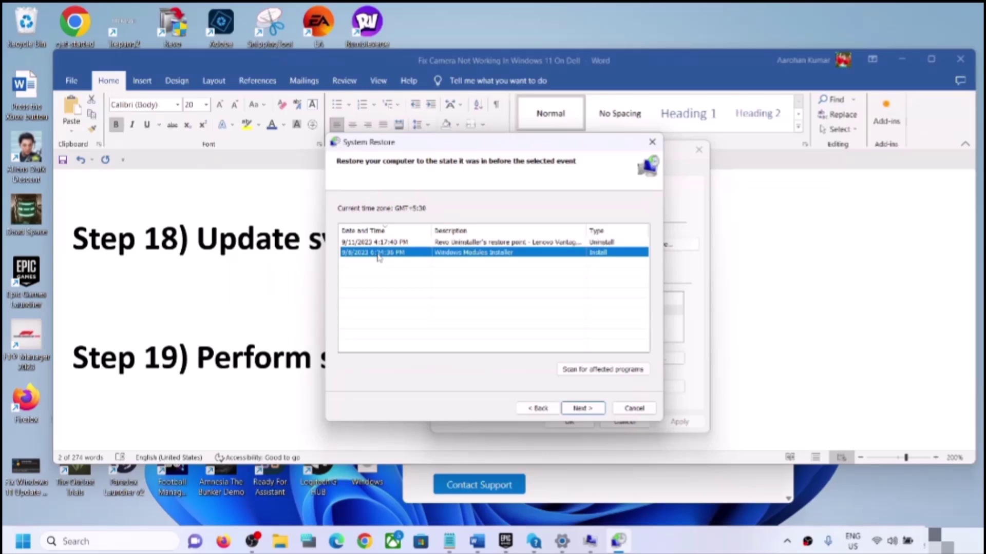
left_click(585, 409)
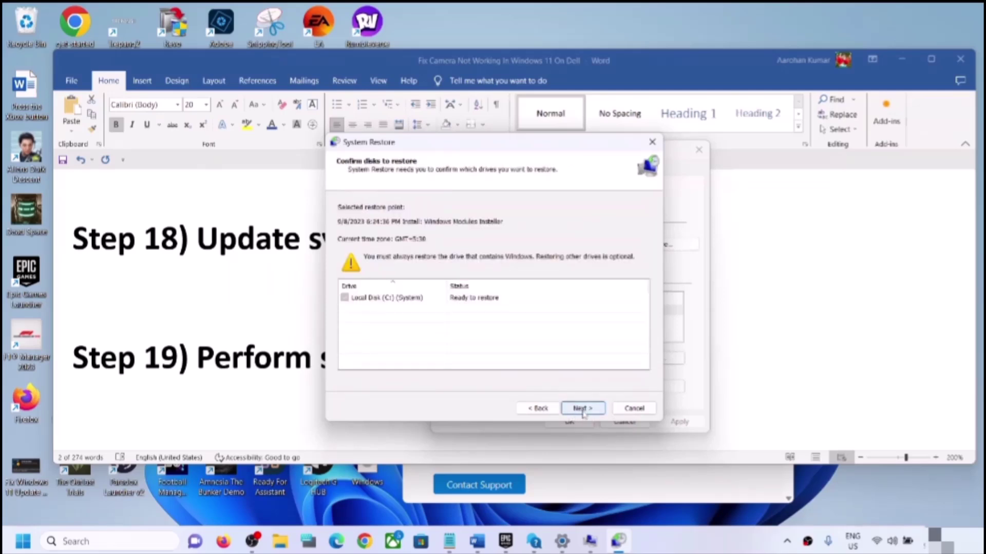
left_click(583, 413)
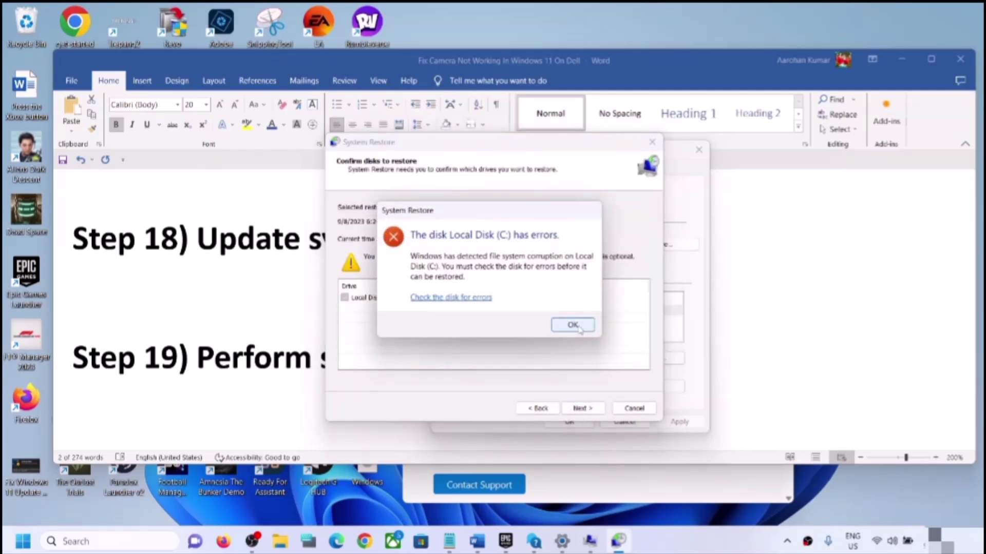
left_click(572, 325)
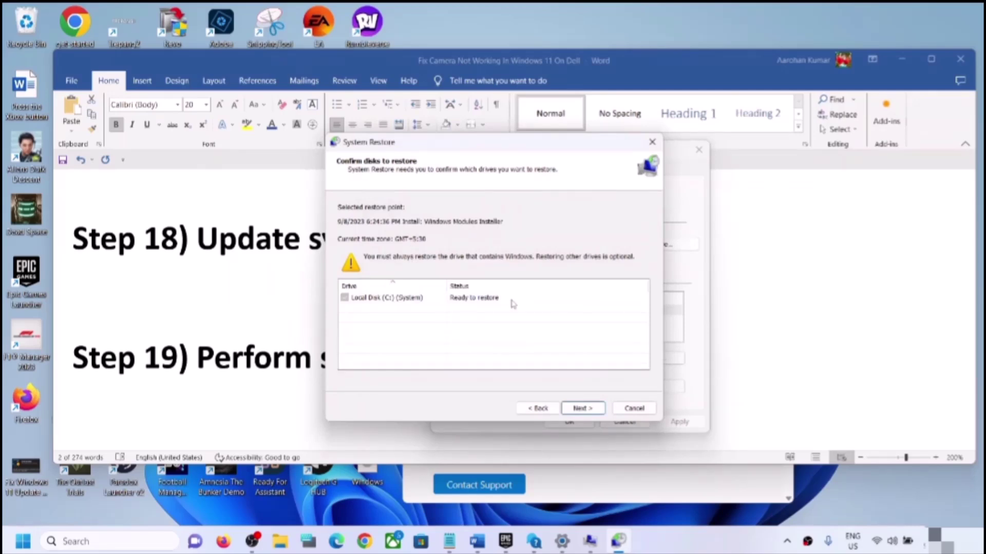
left_click(651, 145)
left_click(698, 150)
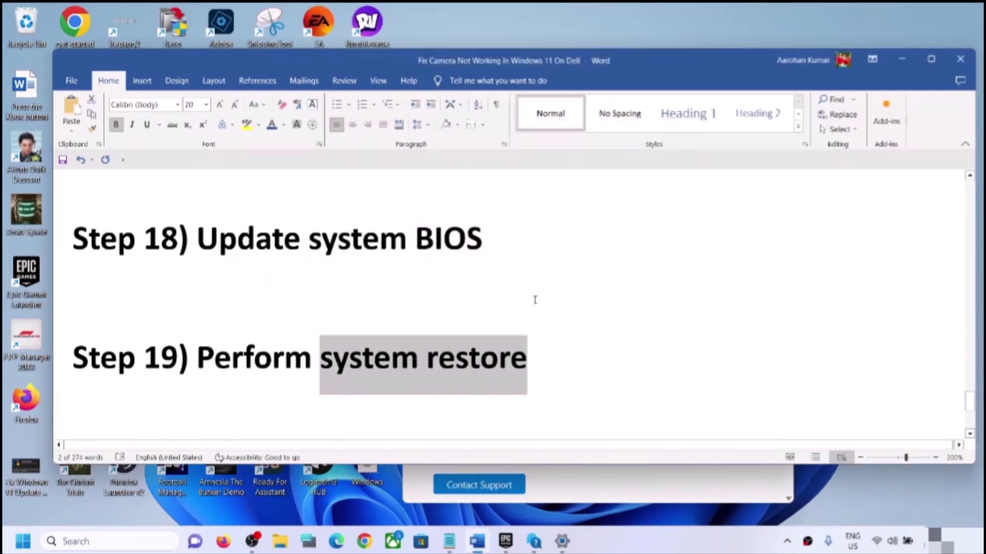
Go to Step 20 in the document and highlight "Reset your PC" and "This will result in data loss".
scroll(488, 395, "down", 3)
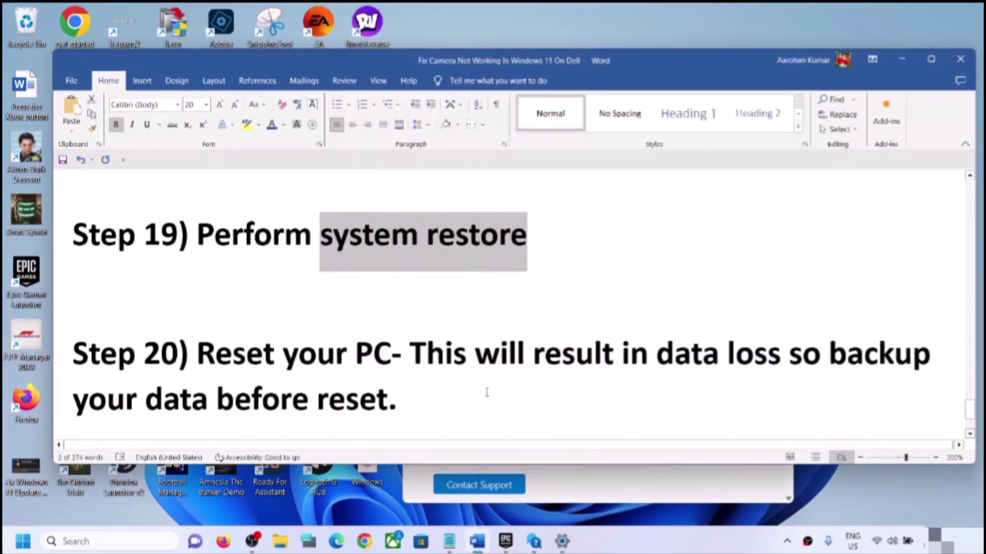
scroll(285, 349, "up", 1)
left_click_drag(210, 361, 414, 359)
left_click(423, 386)
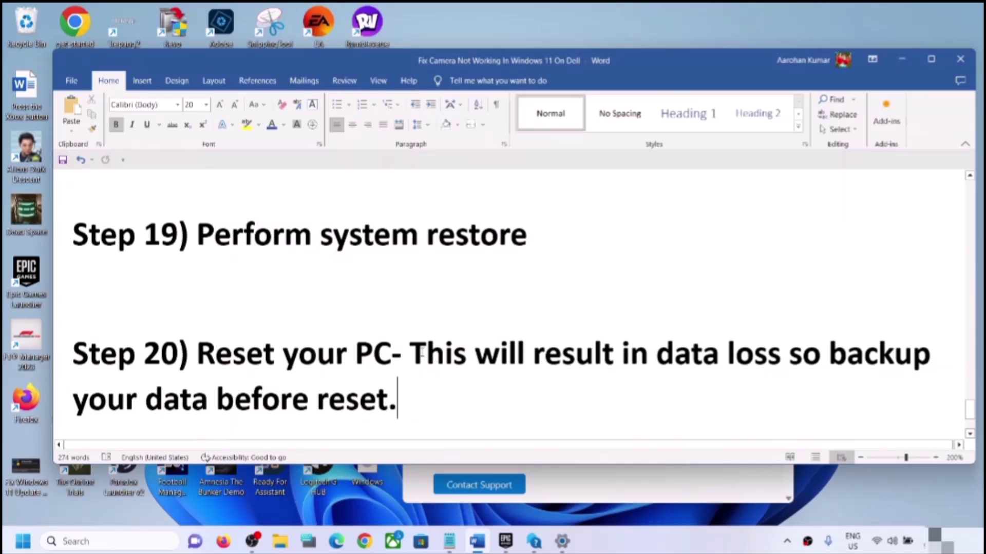
left_click_drag(424, 354, 793, 350)
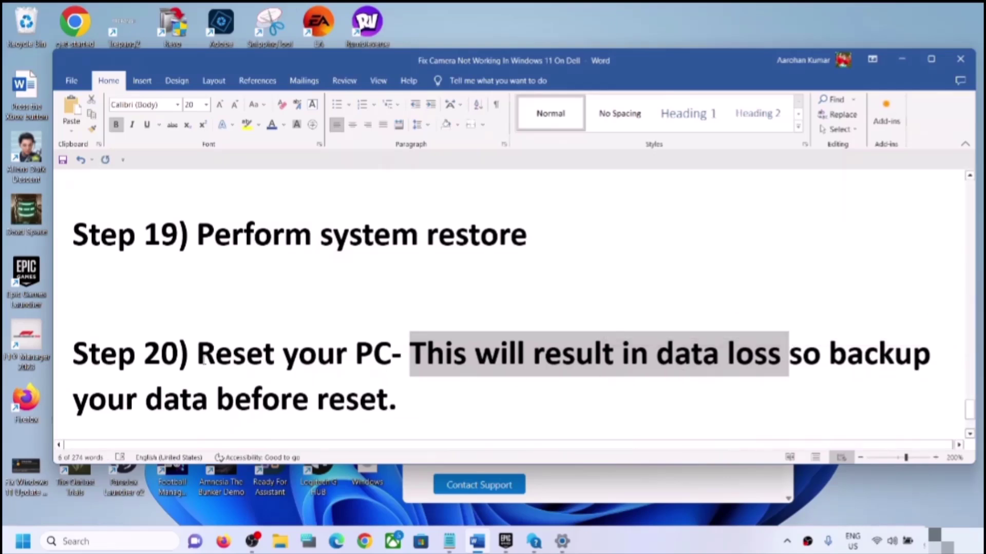
Highlight the full Step 20 warning about data loss and backing up data before the reset.
double_click(205, 359)
left_click_drag(343, 358, 395, 355)
left_click(525, 354)
left_click_drag(657, 355, 407, 390)
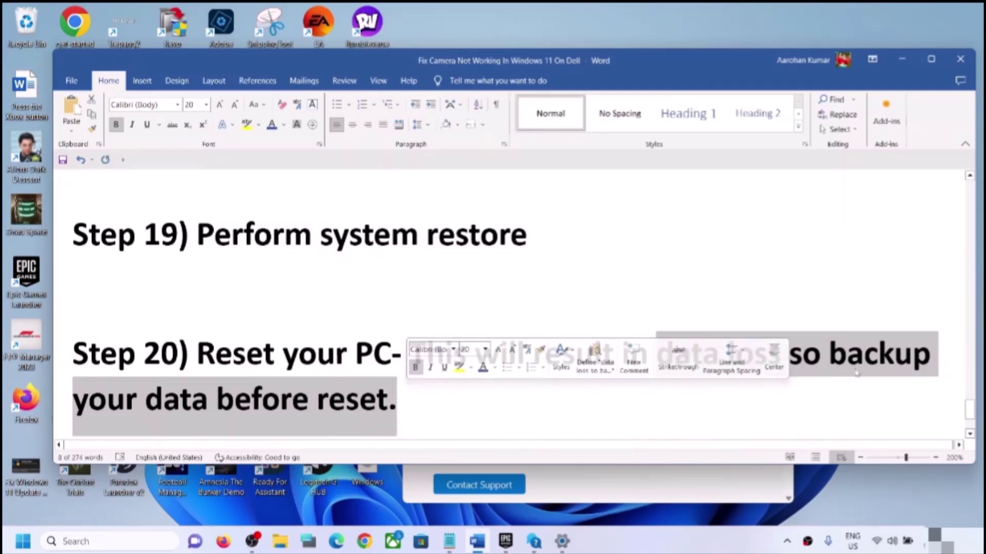
left_click(467, 342)
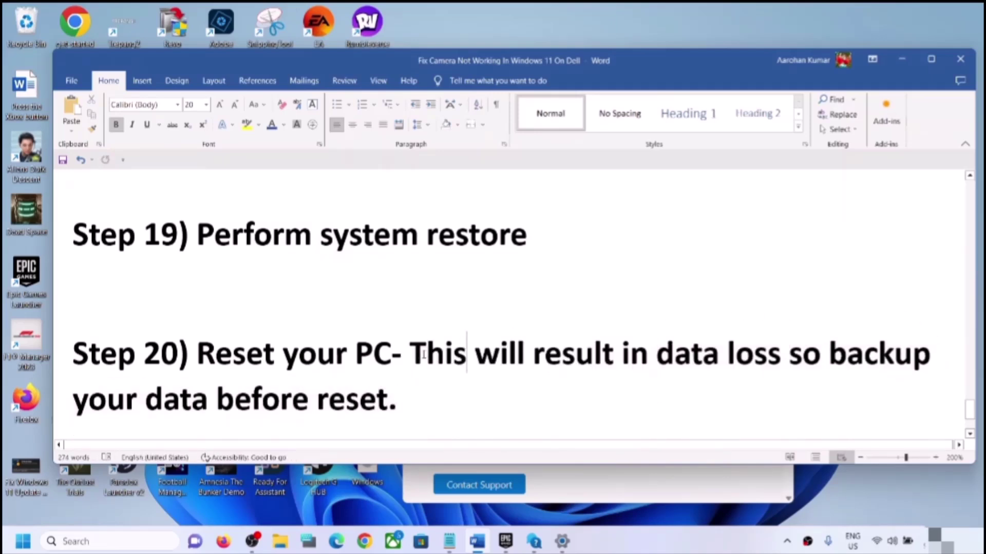
left_click_drag(411, 354, 407, 413)
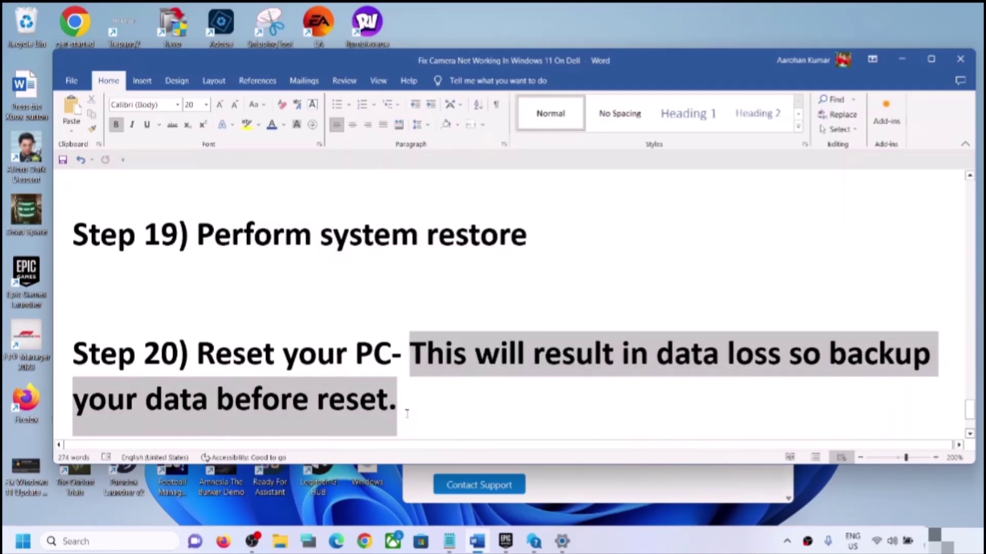
left_click(523, 336)
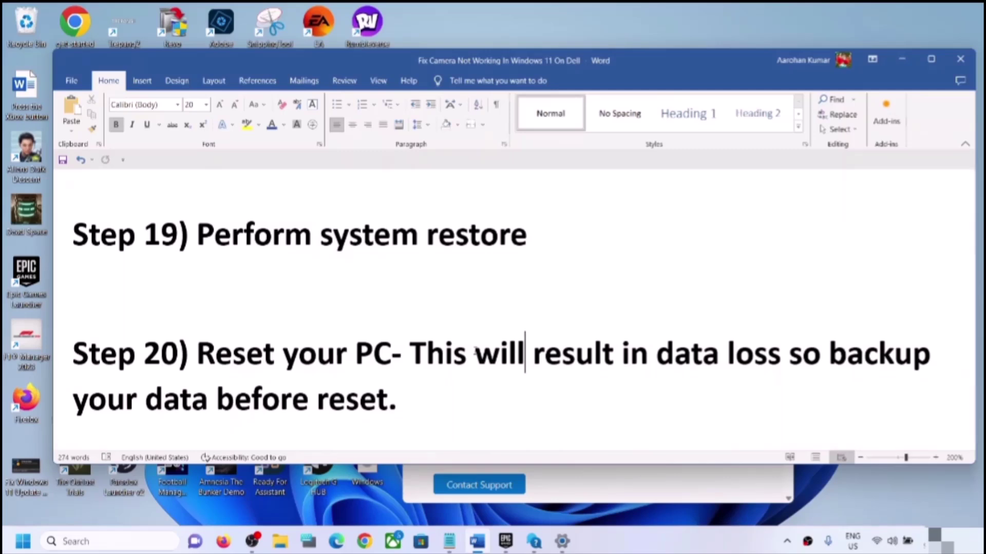
Highlight "Reset your PC" in Step 20, switch to Settings and open Recovery from the Windows Update advanced options.
left_click_drag(392, 355, 196, 354)
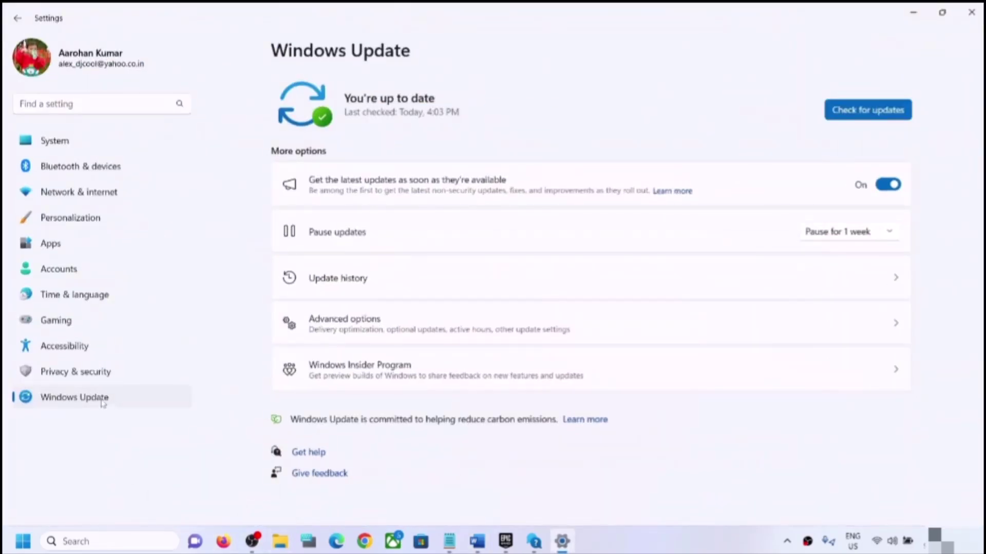
left_click(365, 326)
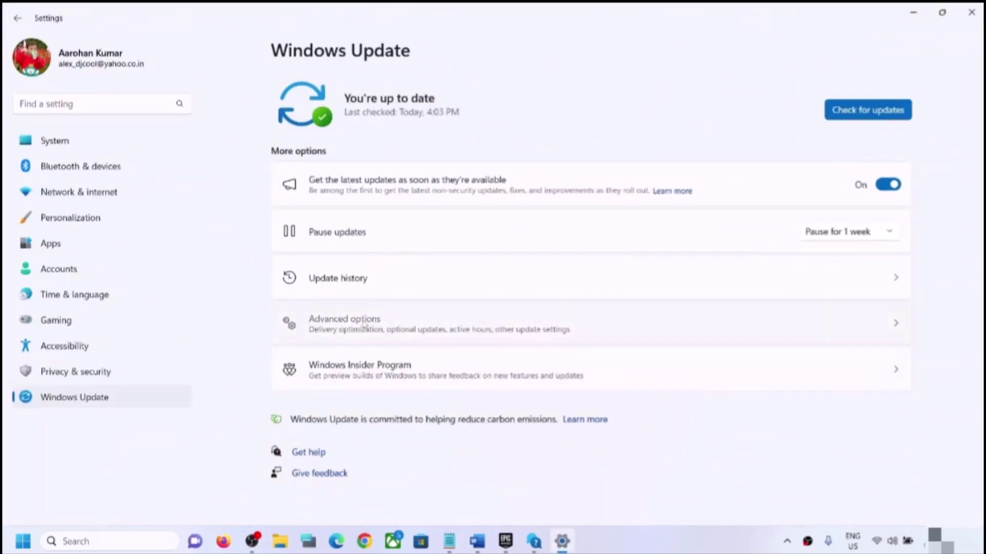
scroll(364, 324, "down", 2)
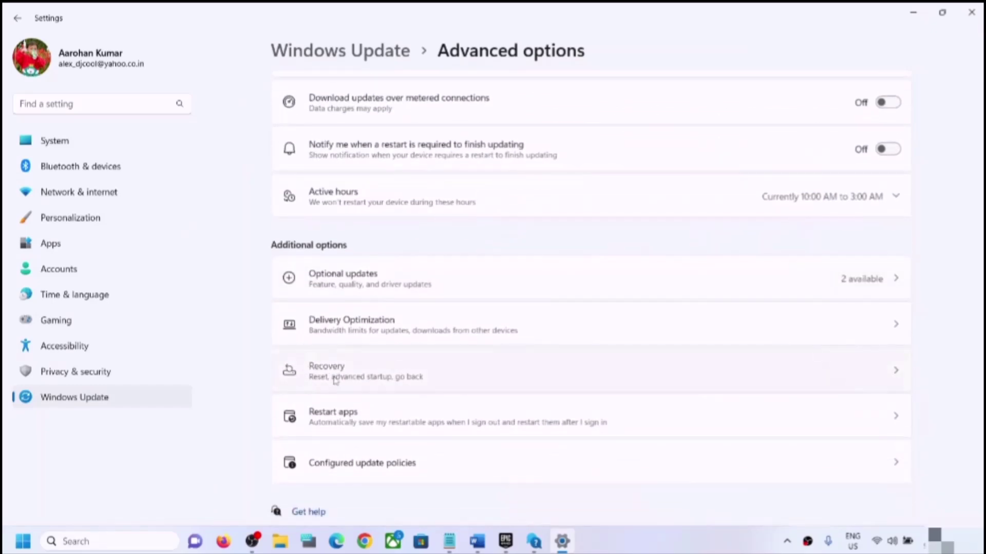
left_click(334, 374)
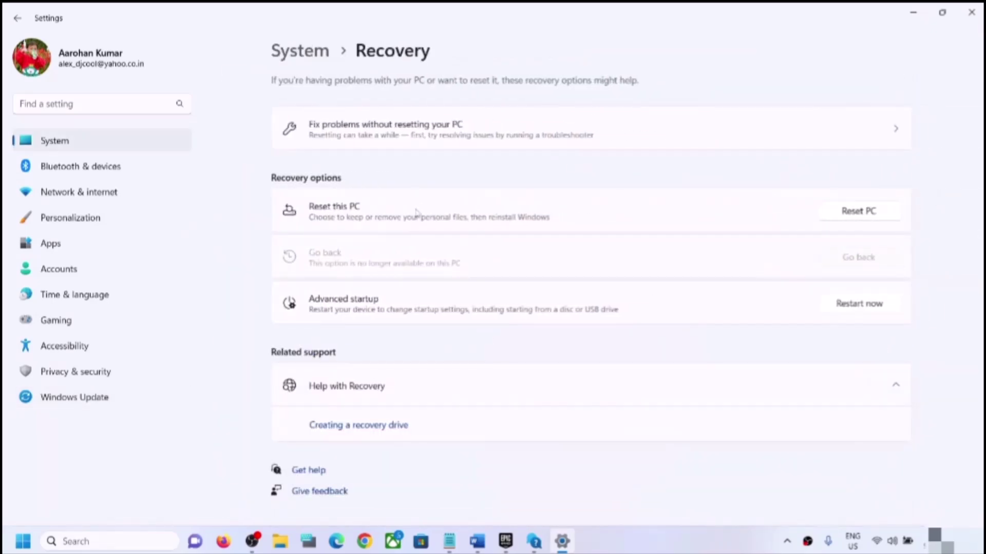
Try to reset this PC with Keep my files and Local reinstall, cancelling at the Additional settings page.
left_click(869, 216)
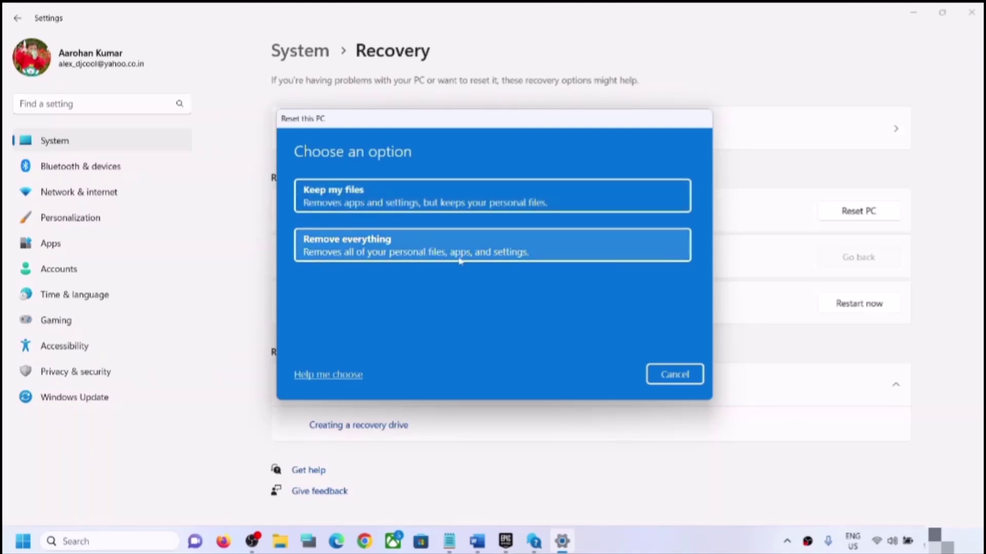
left_click(422, 192)
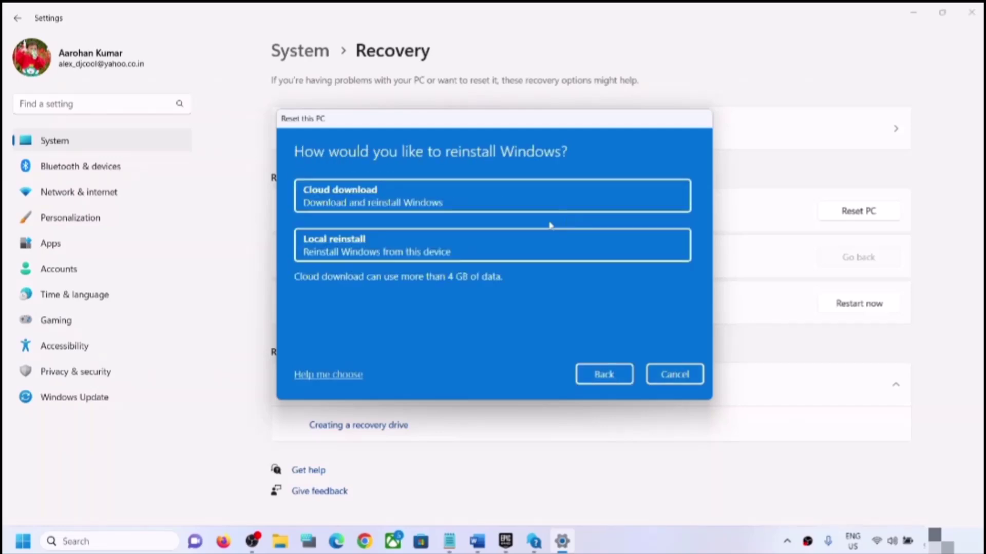
left_click(431, 257)
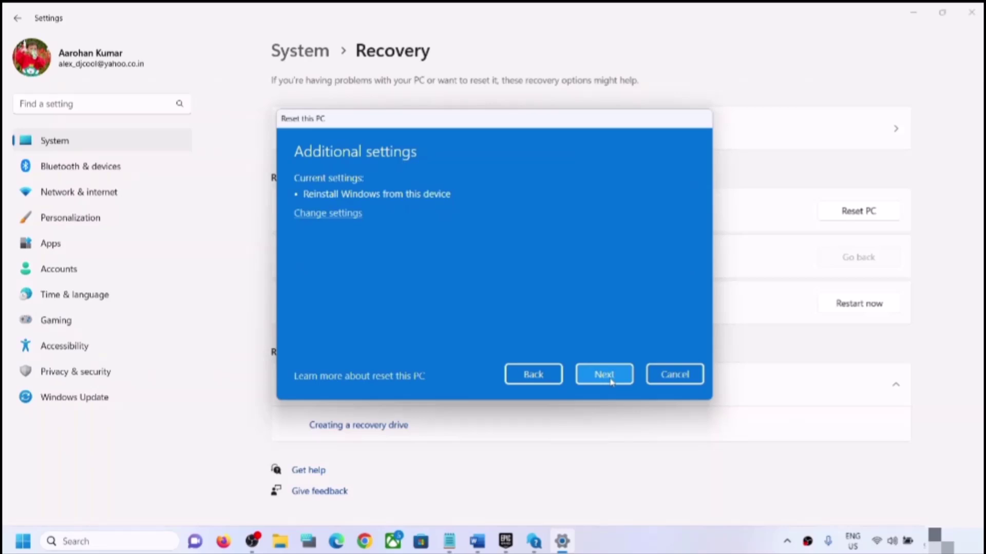
left_click(688, 380)
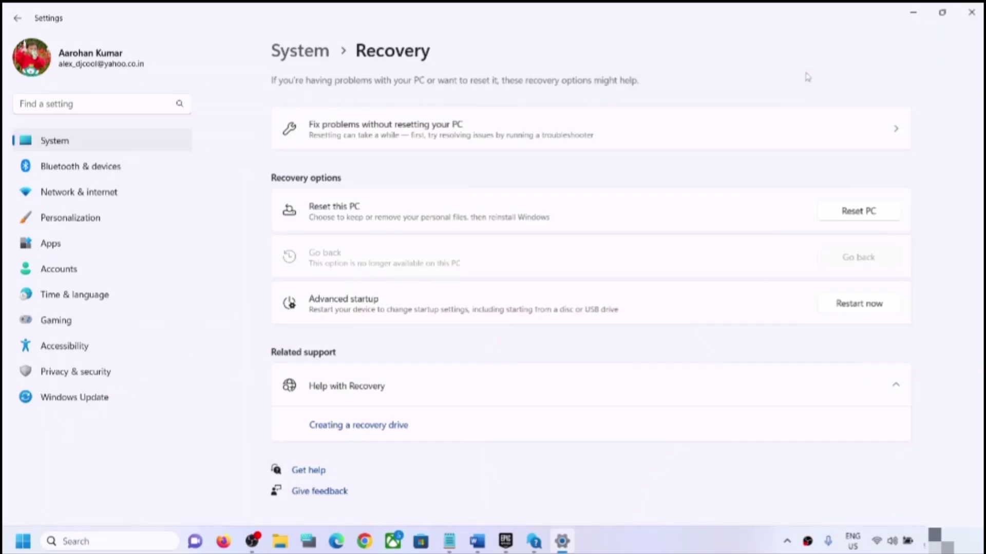
Switch to the Word document, highlight "Reset your" in Step 20 and "Run Hardware test for camera" in Step 21, and return to Settings.
left_click(477, 541)
scroll(366, 370, "down", 3)
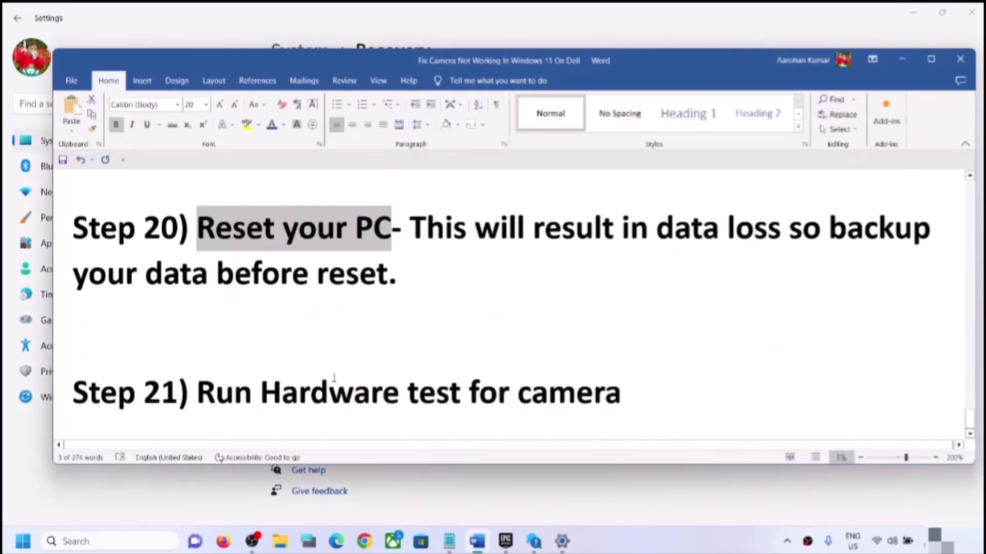
key("Left")
left_click_drag(197, 228, 356, 228)
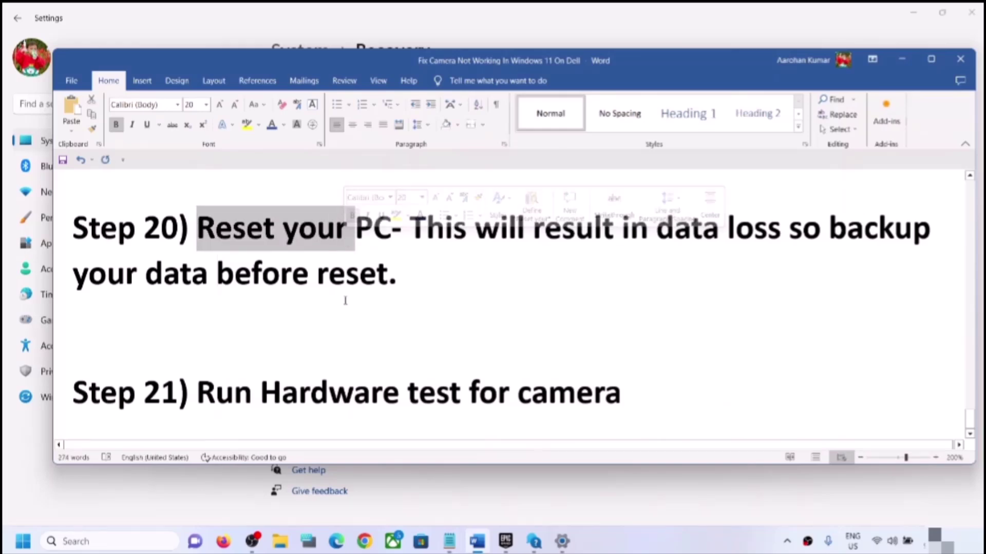
left_click_drag(197, 393, 572, 400)
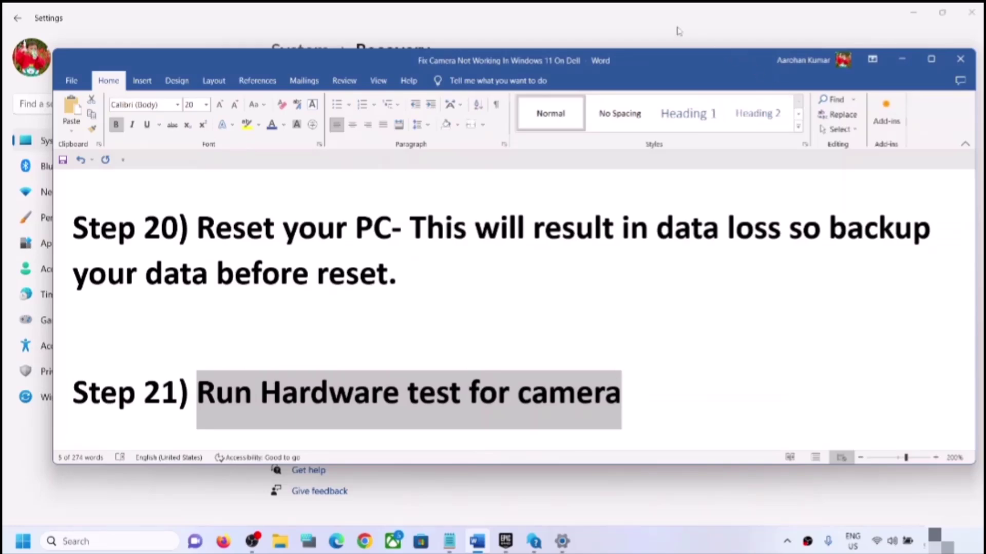
key("alt+Tab")
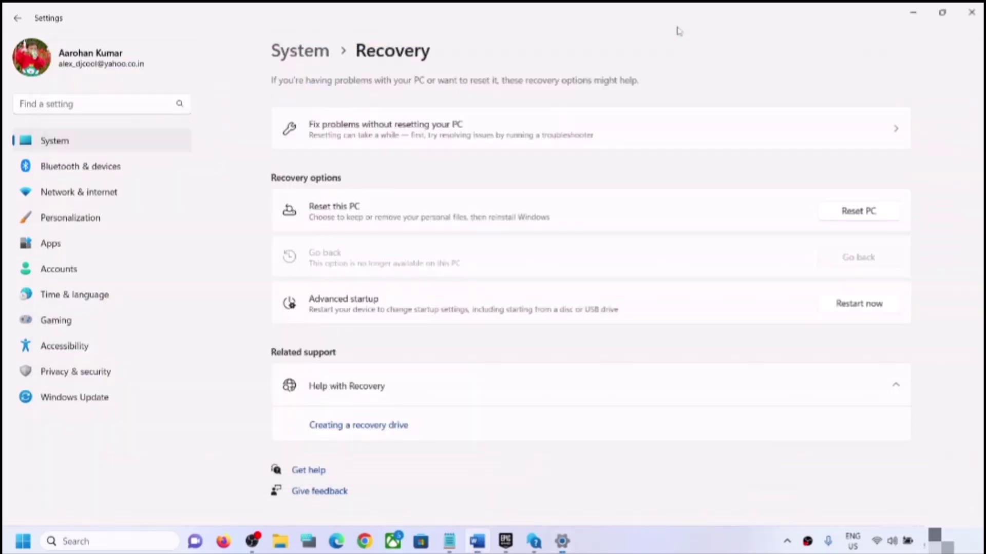